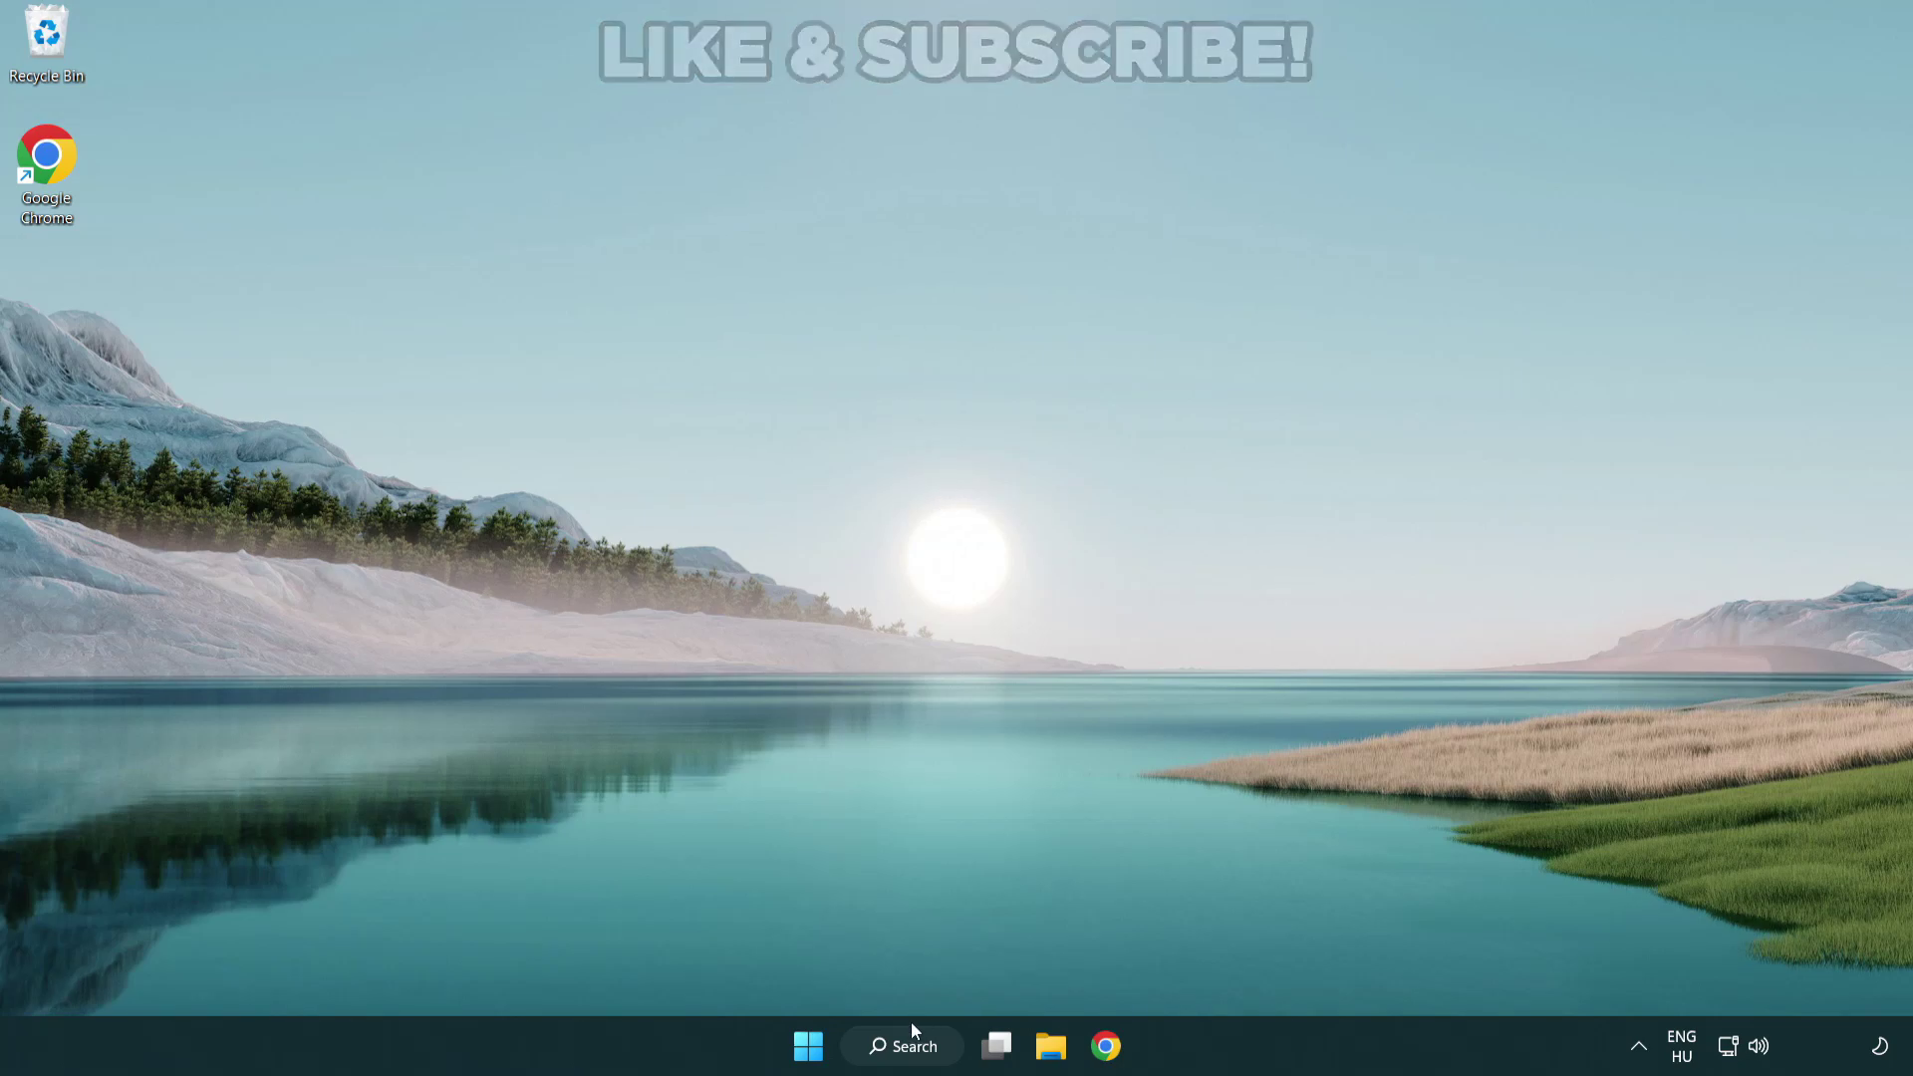
Step: Search Windows for 'device manager'
{"action": "left_click", "coordinate": [914, 1054]}
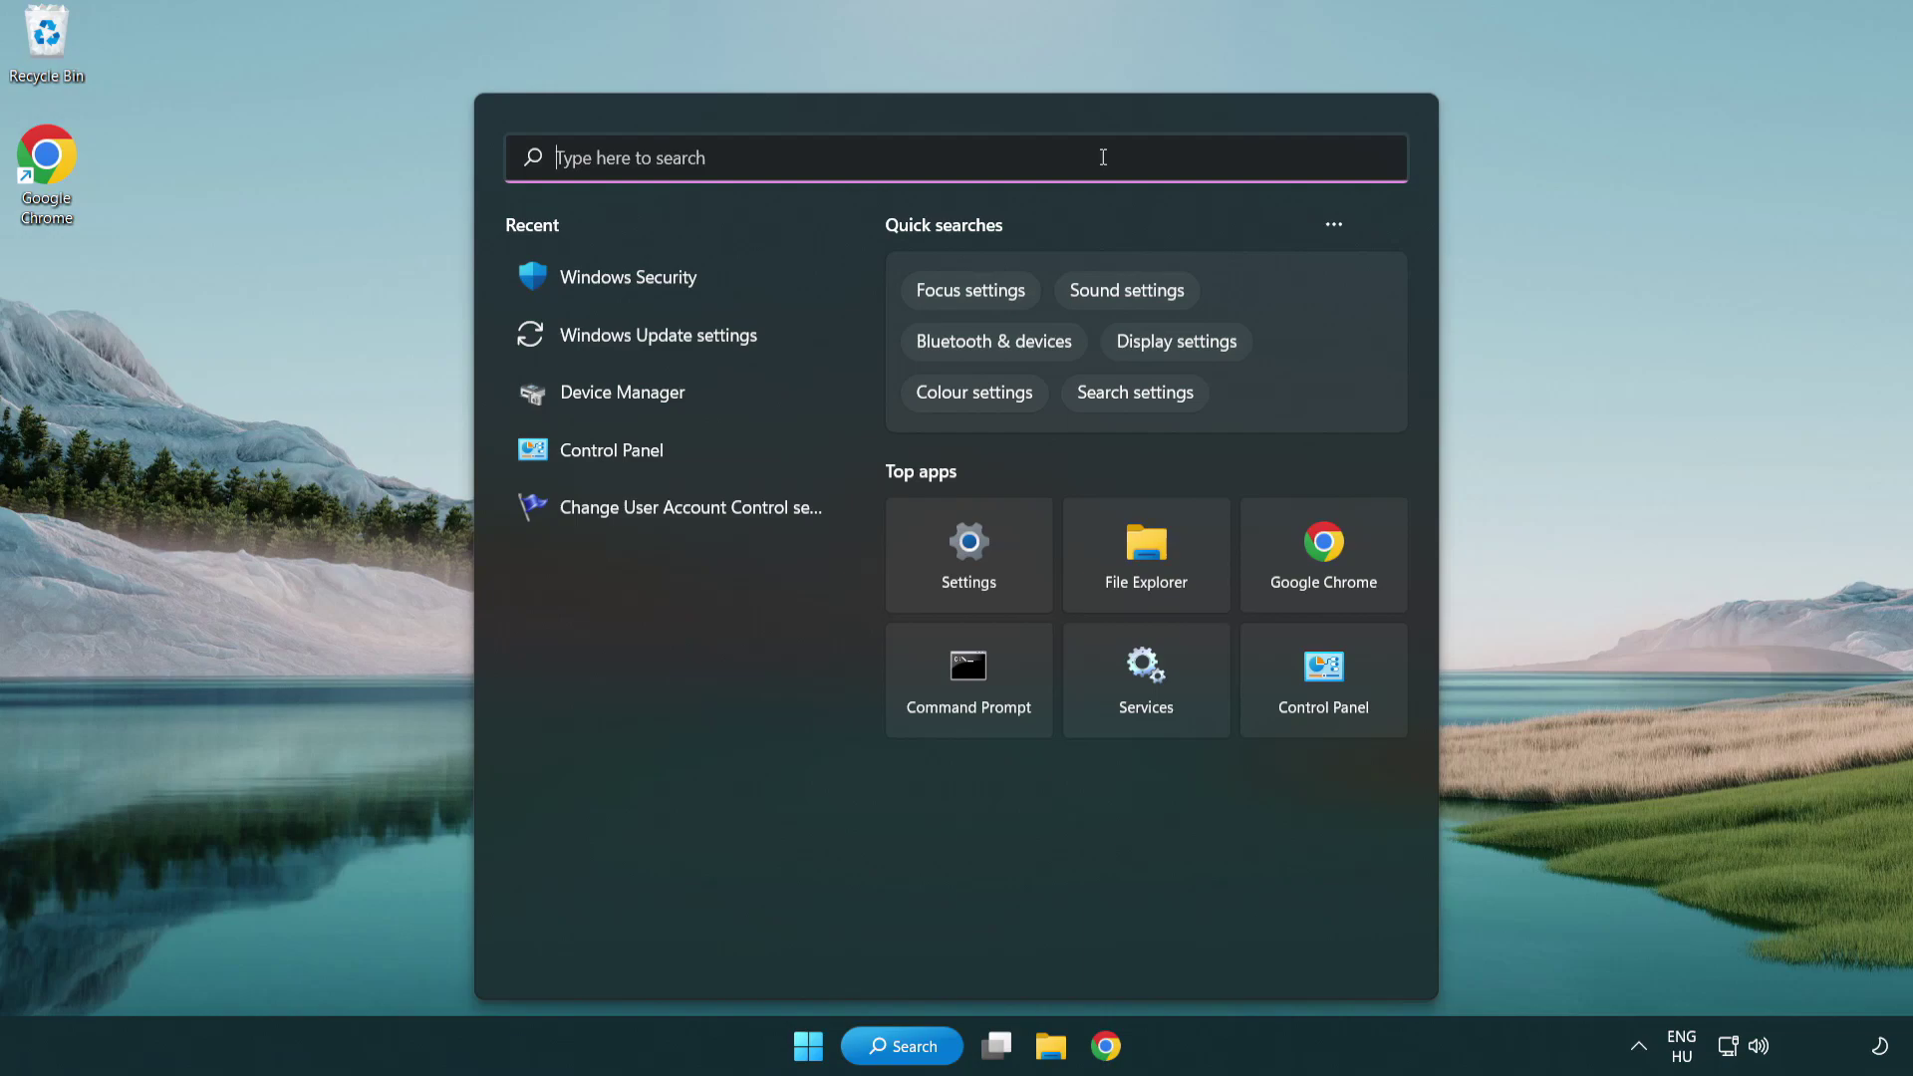
{"action": "type", "text": "device m"}
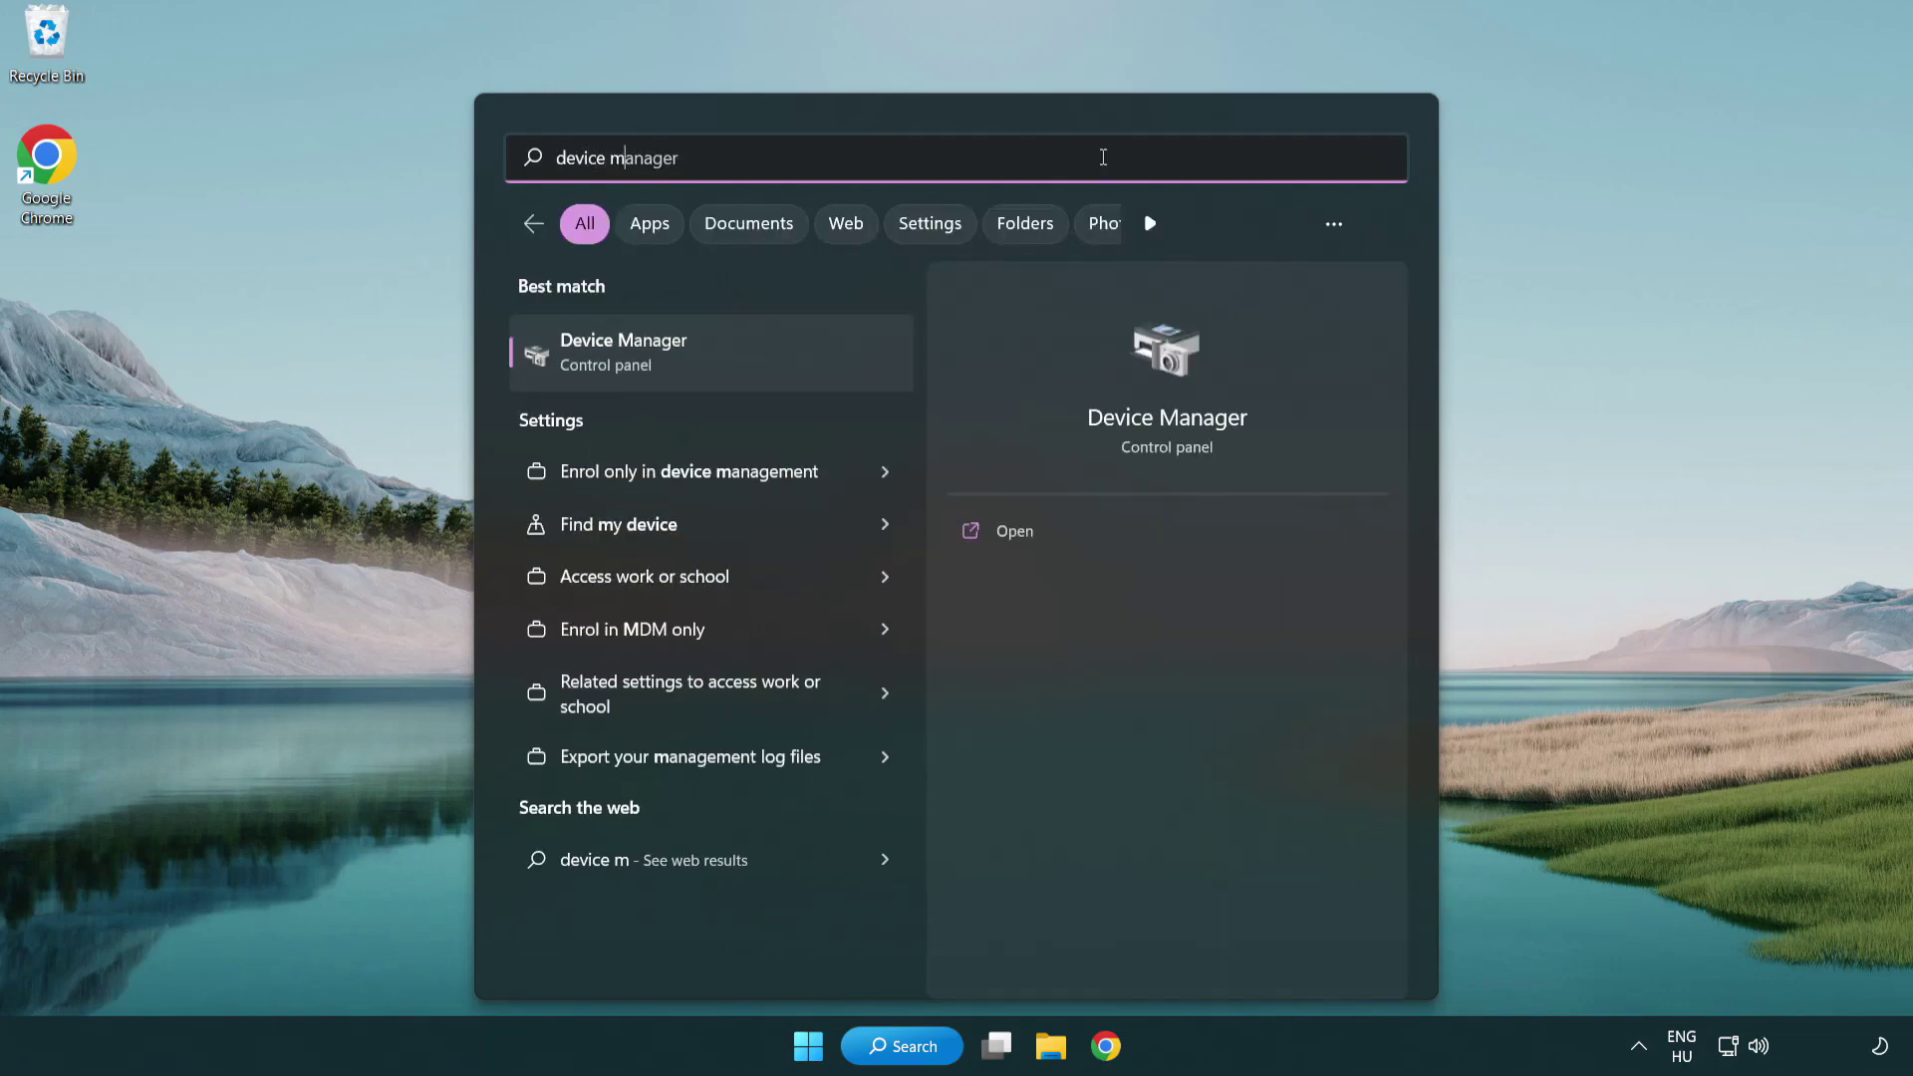
{"action": "type", "text": "anager"}
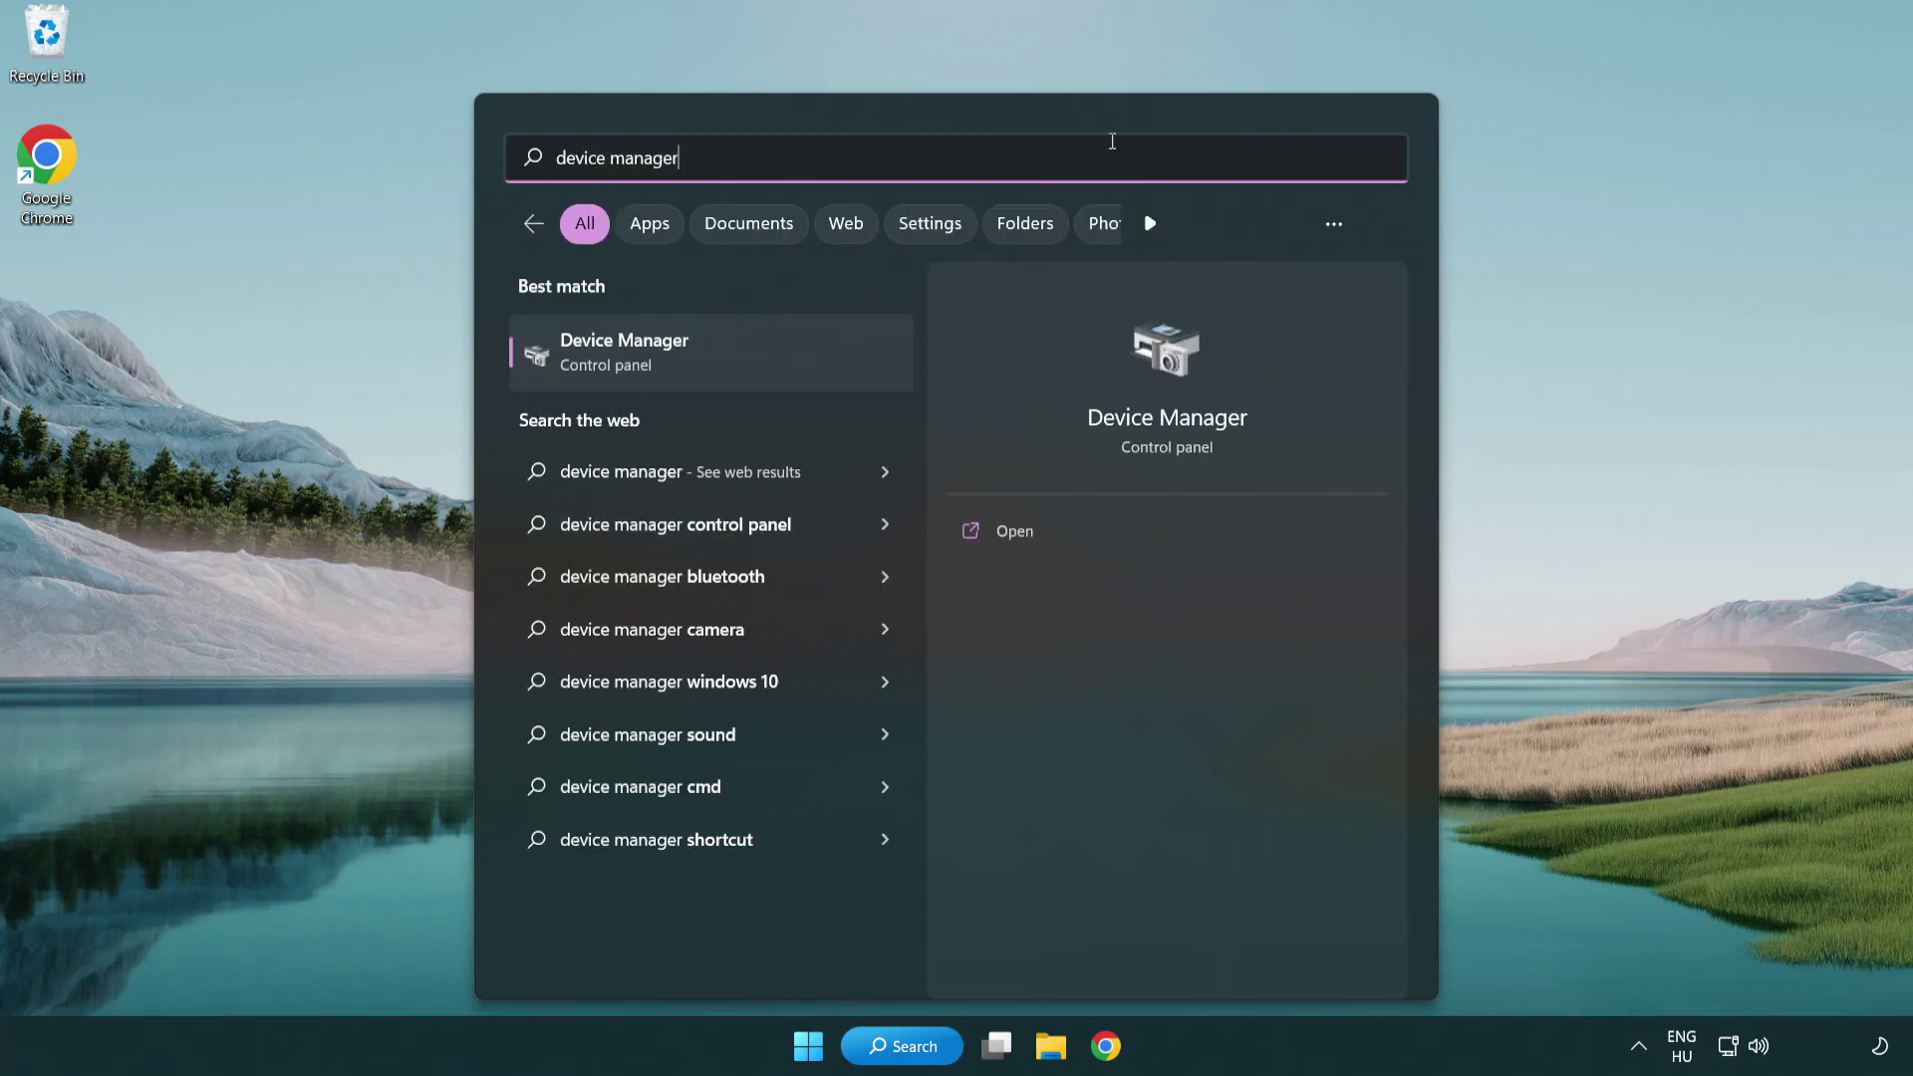
Step: Open Device Manager and expand Display adapters to select VMware SVGA 3D
{"action": "left_click", "coordinate": [764, 363]}
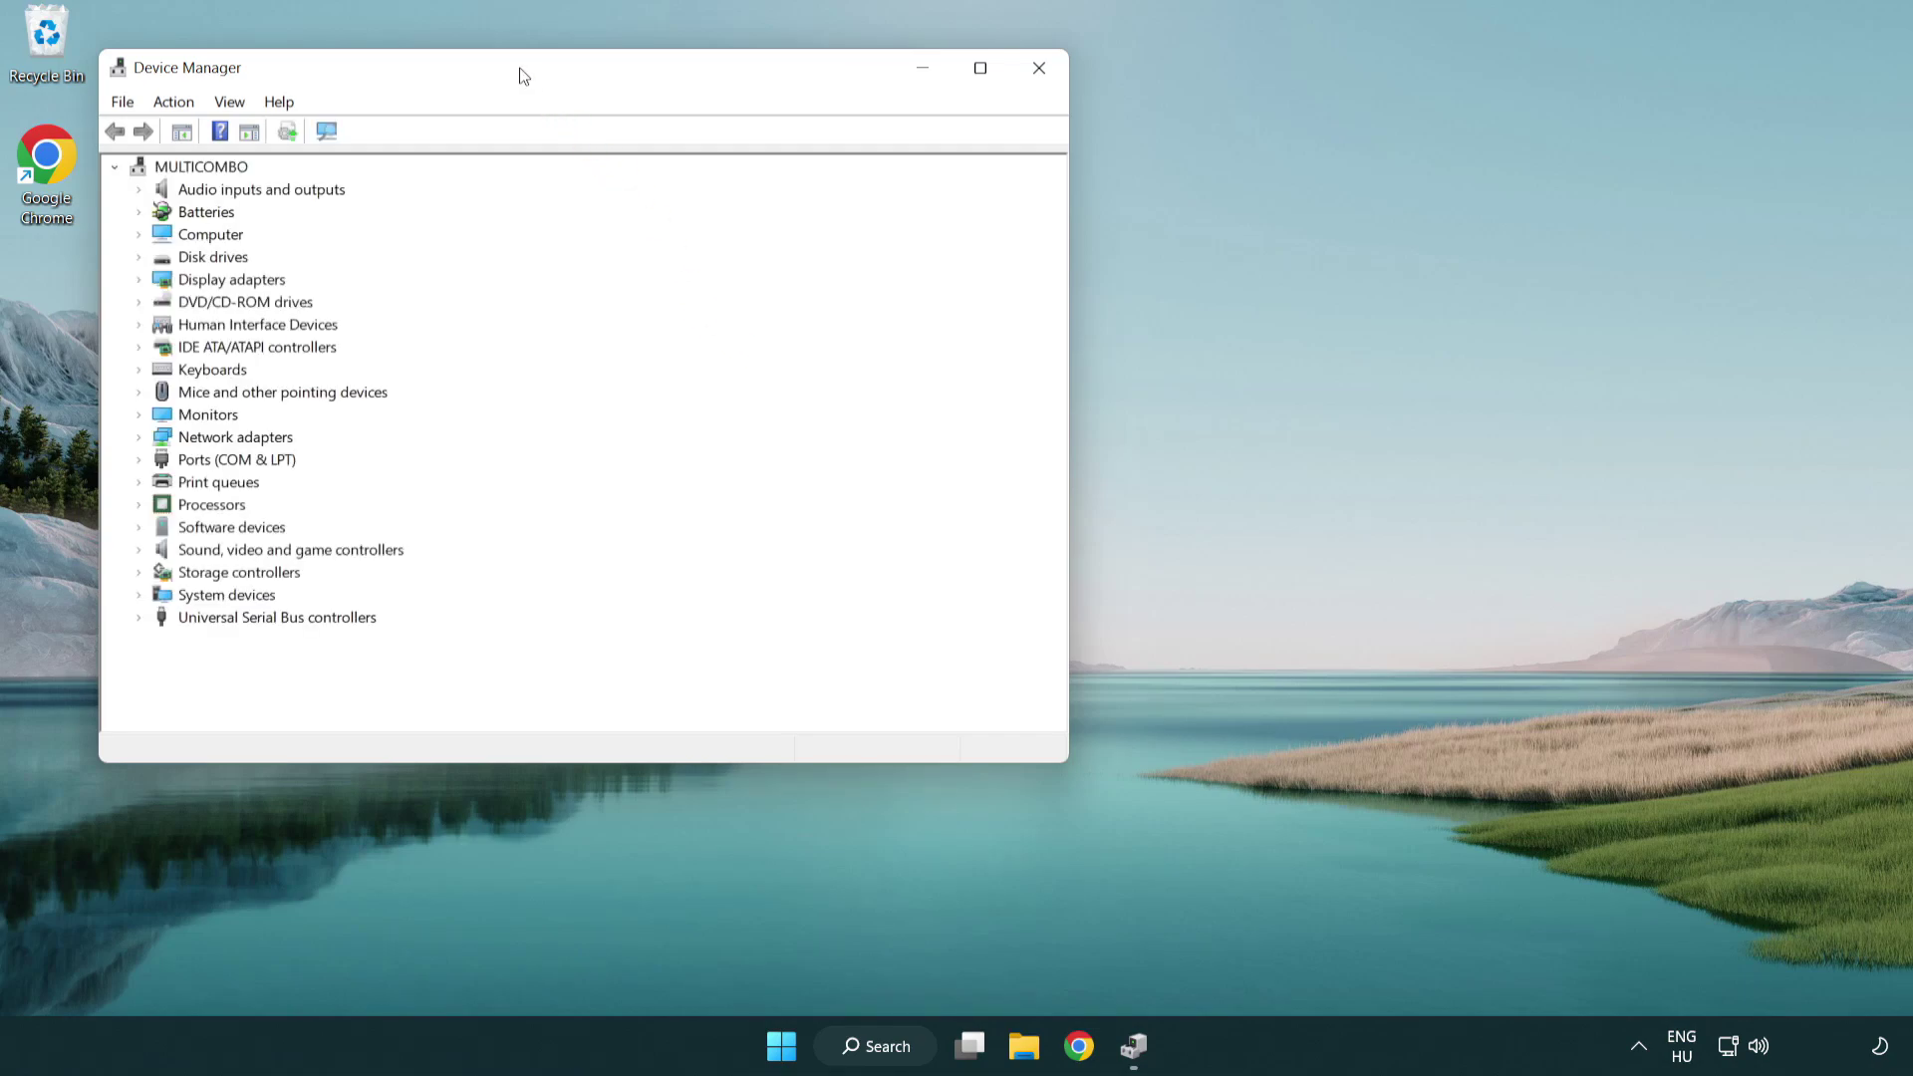
{"action": "left_click_drag", "start_coordinate": [523, 76], "coordinate": [842, 192]}
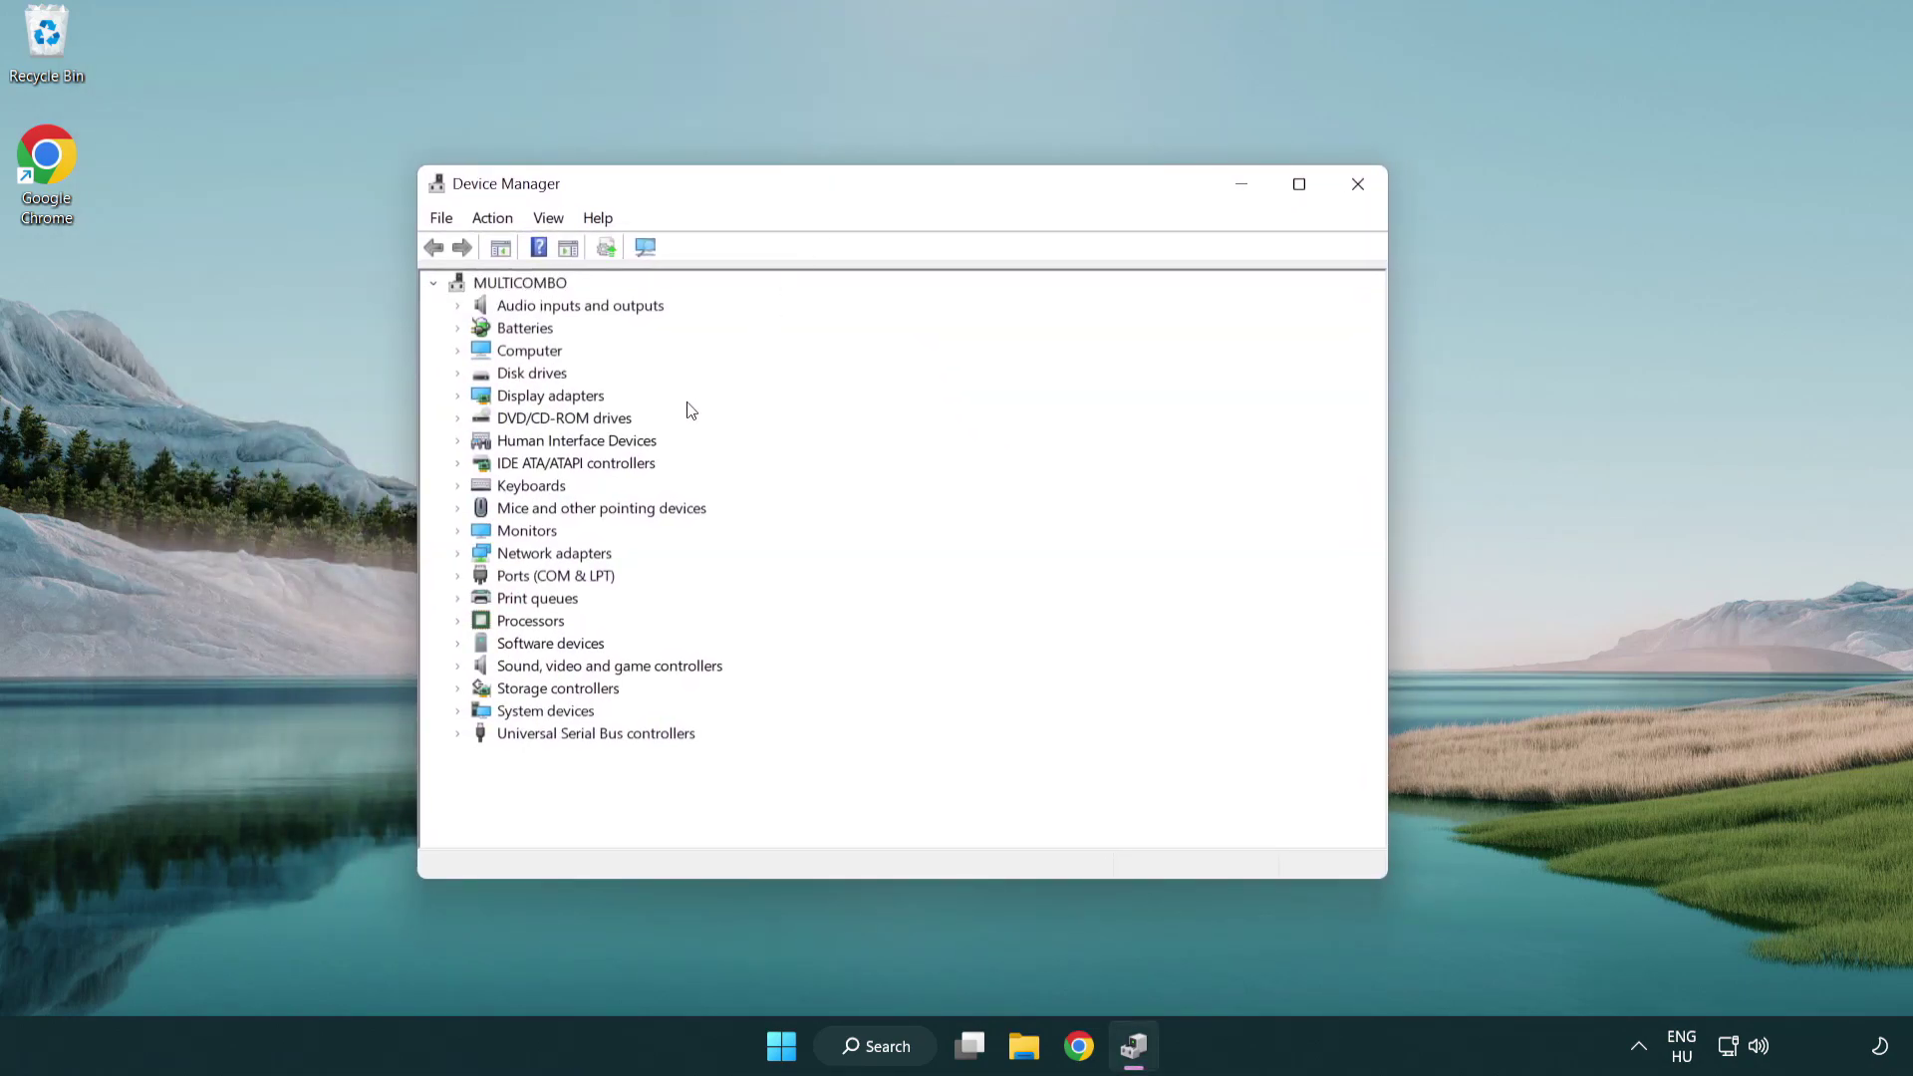
{"action": "left_click", "coordinate": [525, 401]}
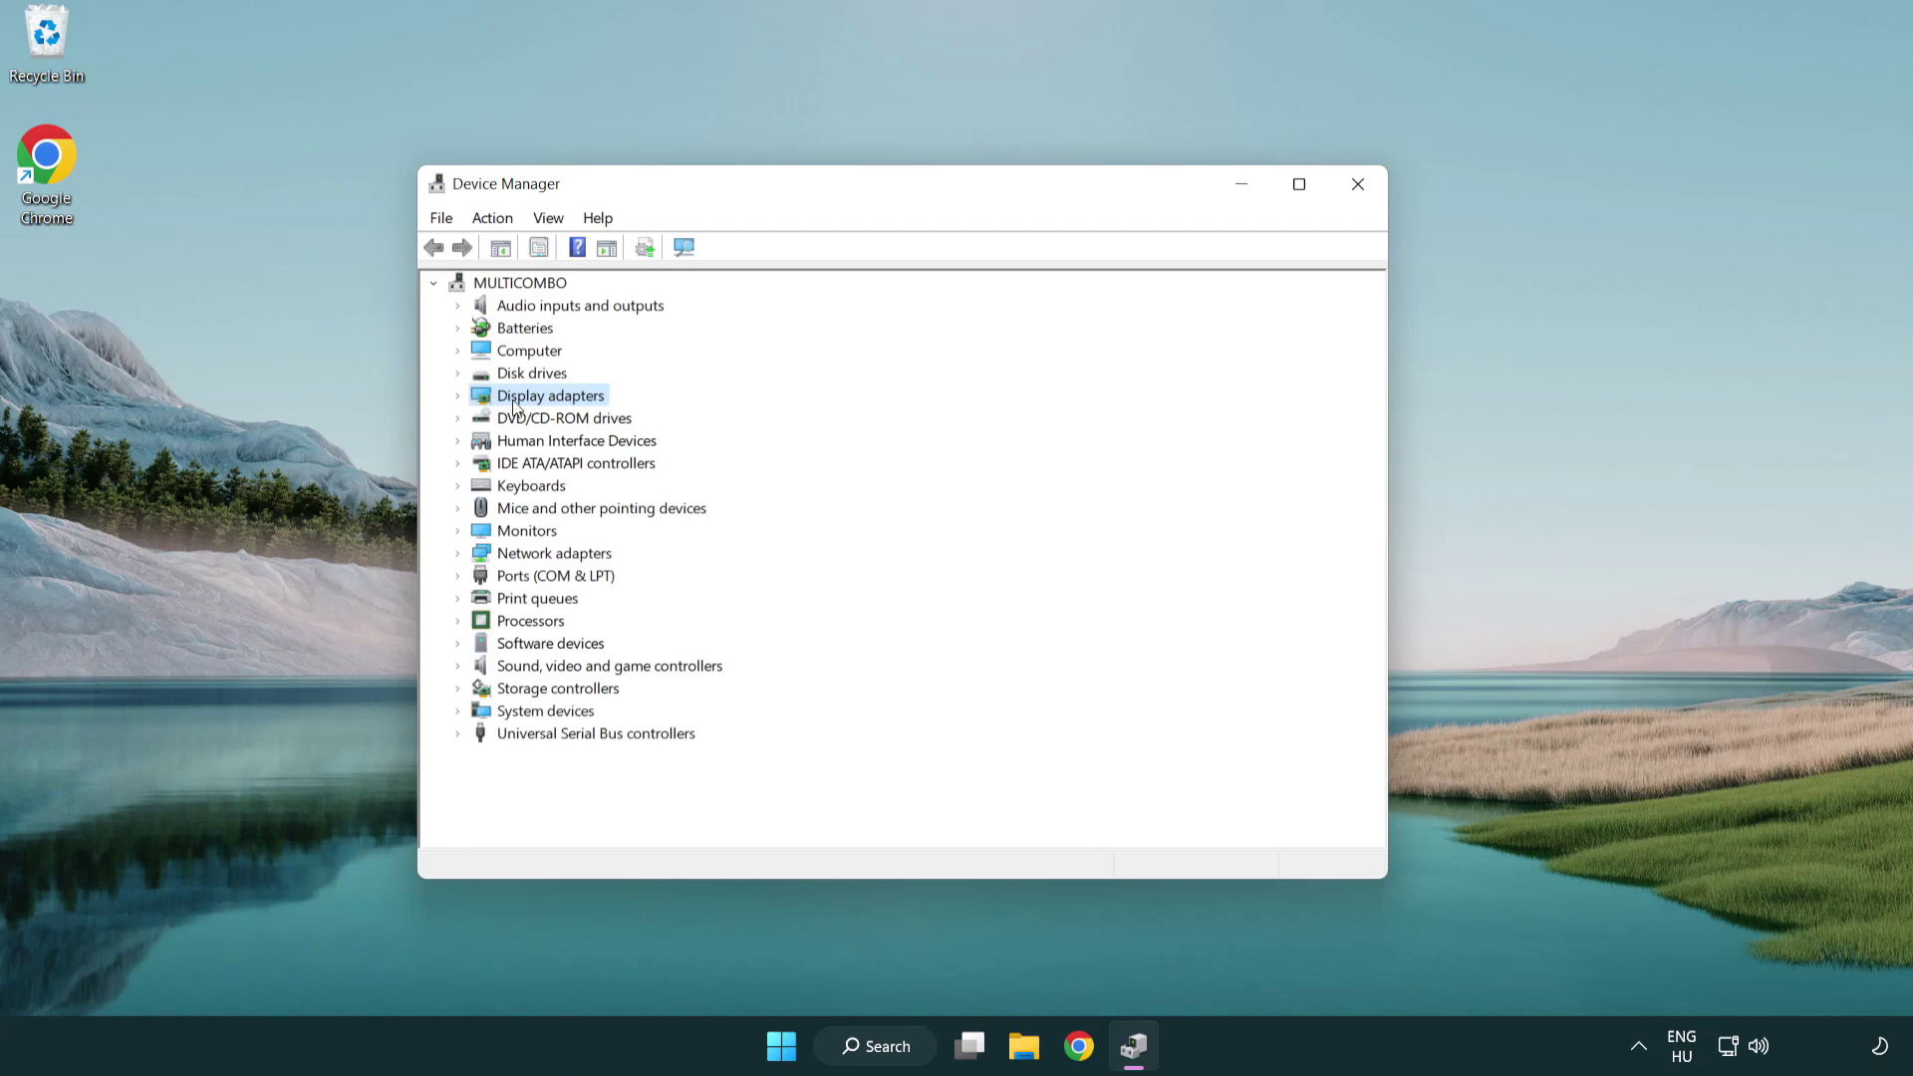
{"action": "left_click", "coordinate": [458, 396]}
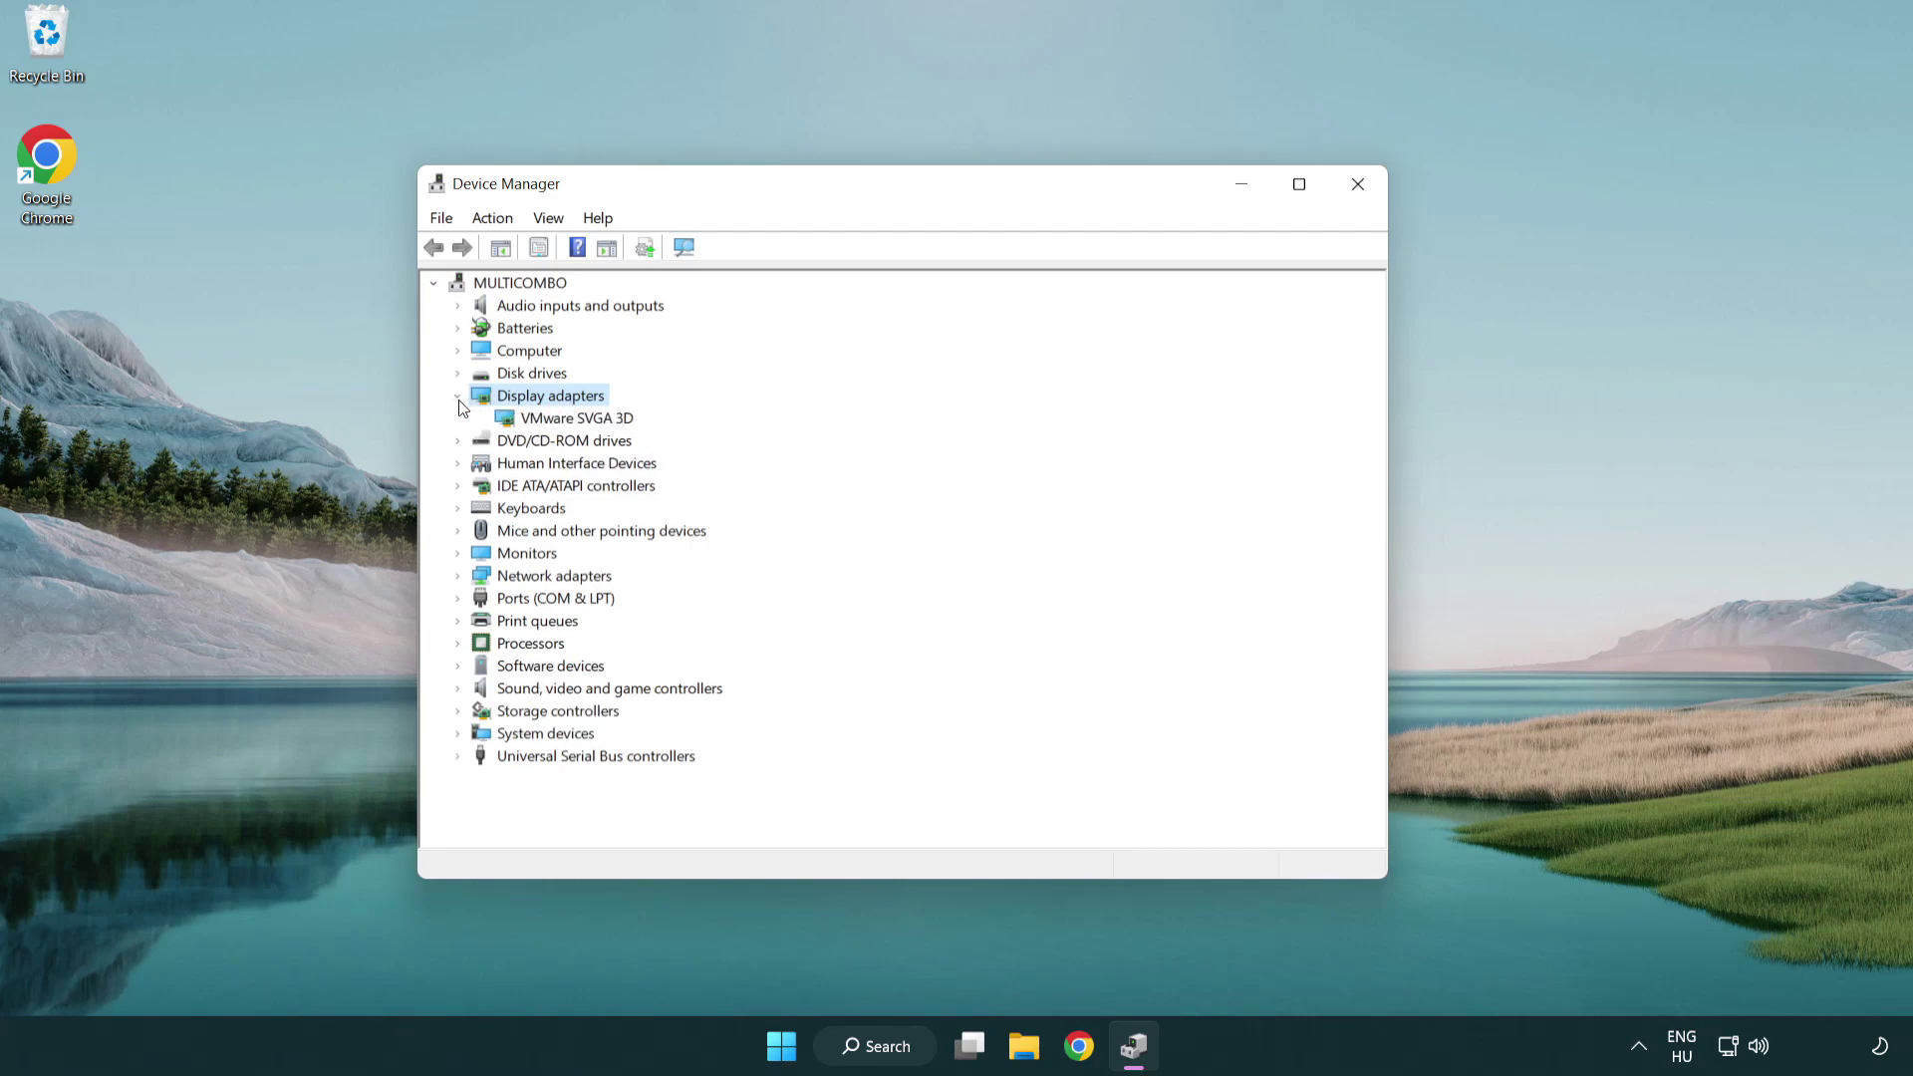
{"action": "left_click", "coordinate": [571, 424]}
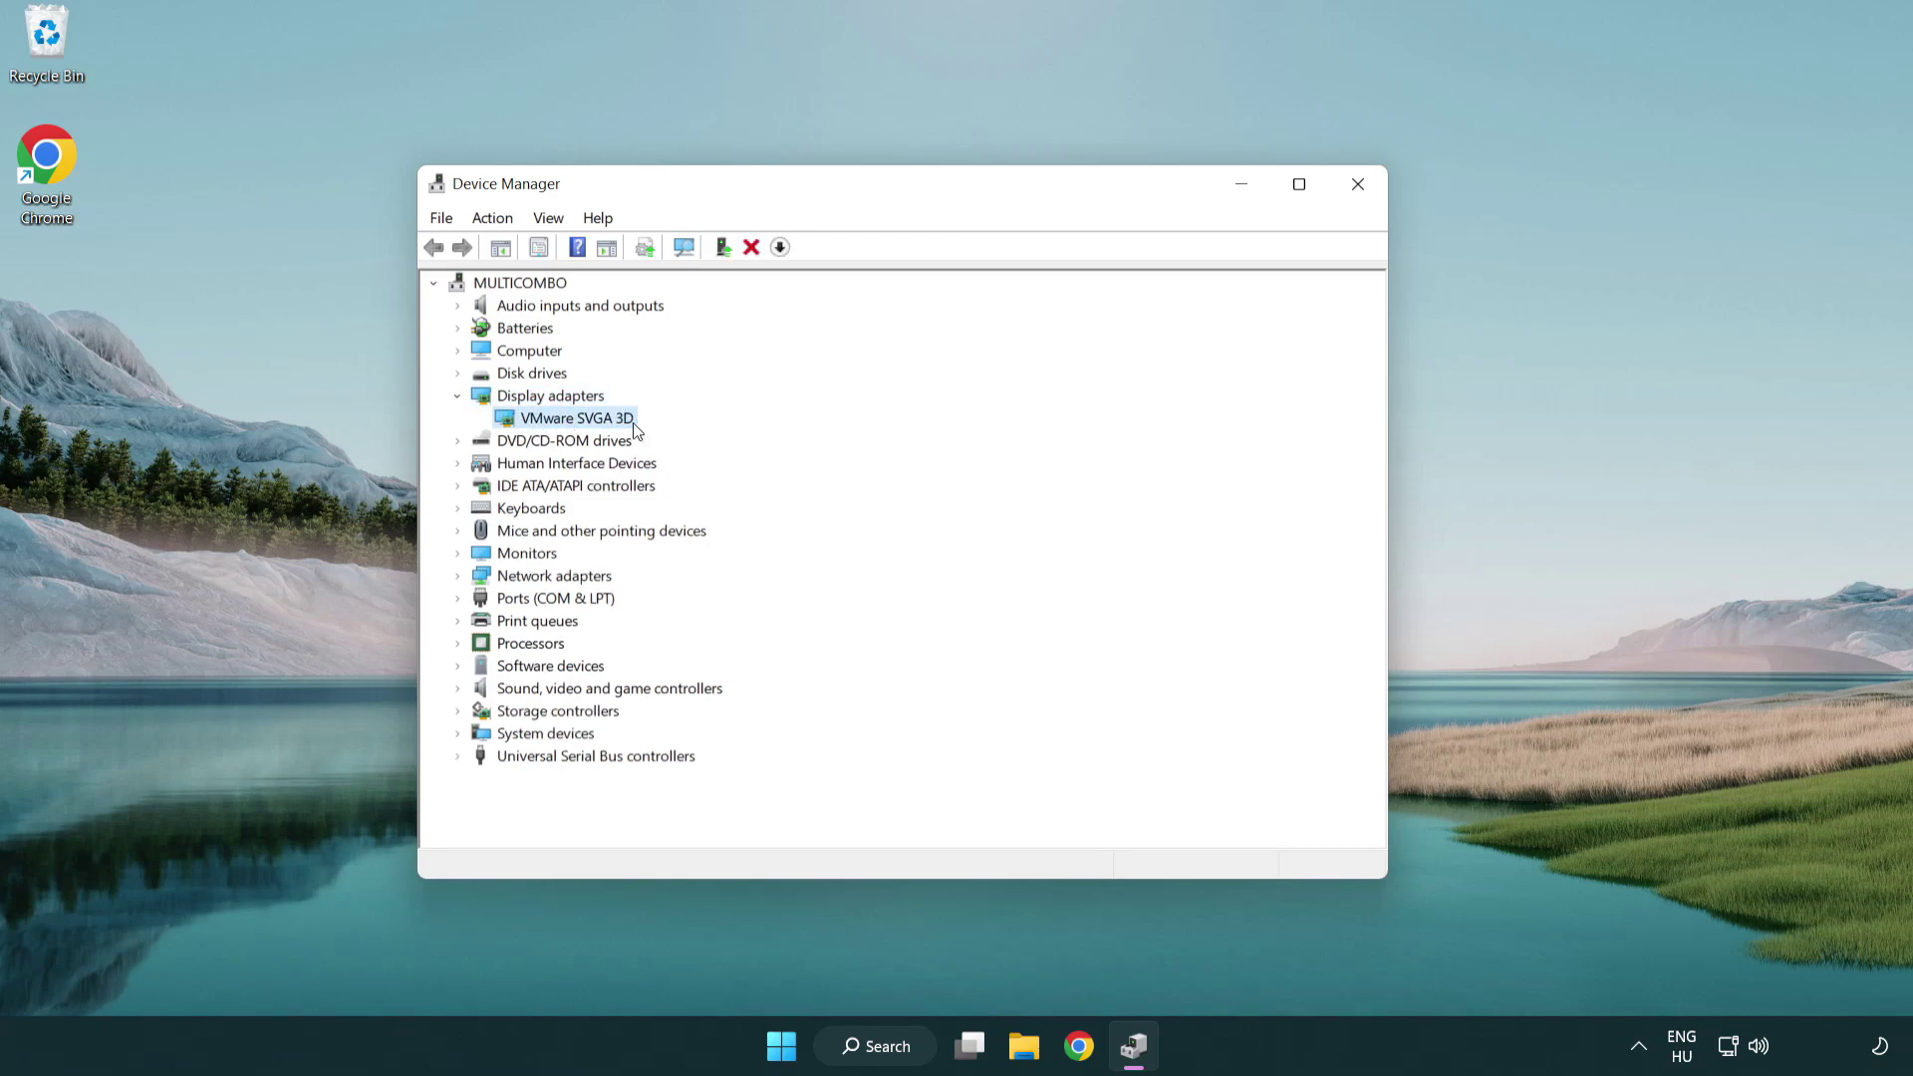
Step: Search automatically for a VMware SVGA 3D driver; the best driver is already installed
{"action": "right_click", "coordinate": [571, 424]}
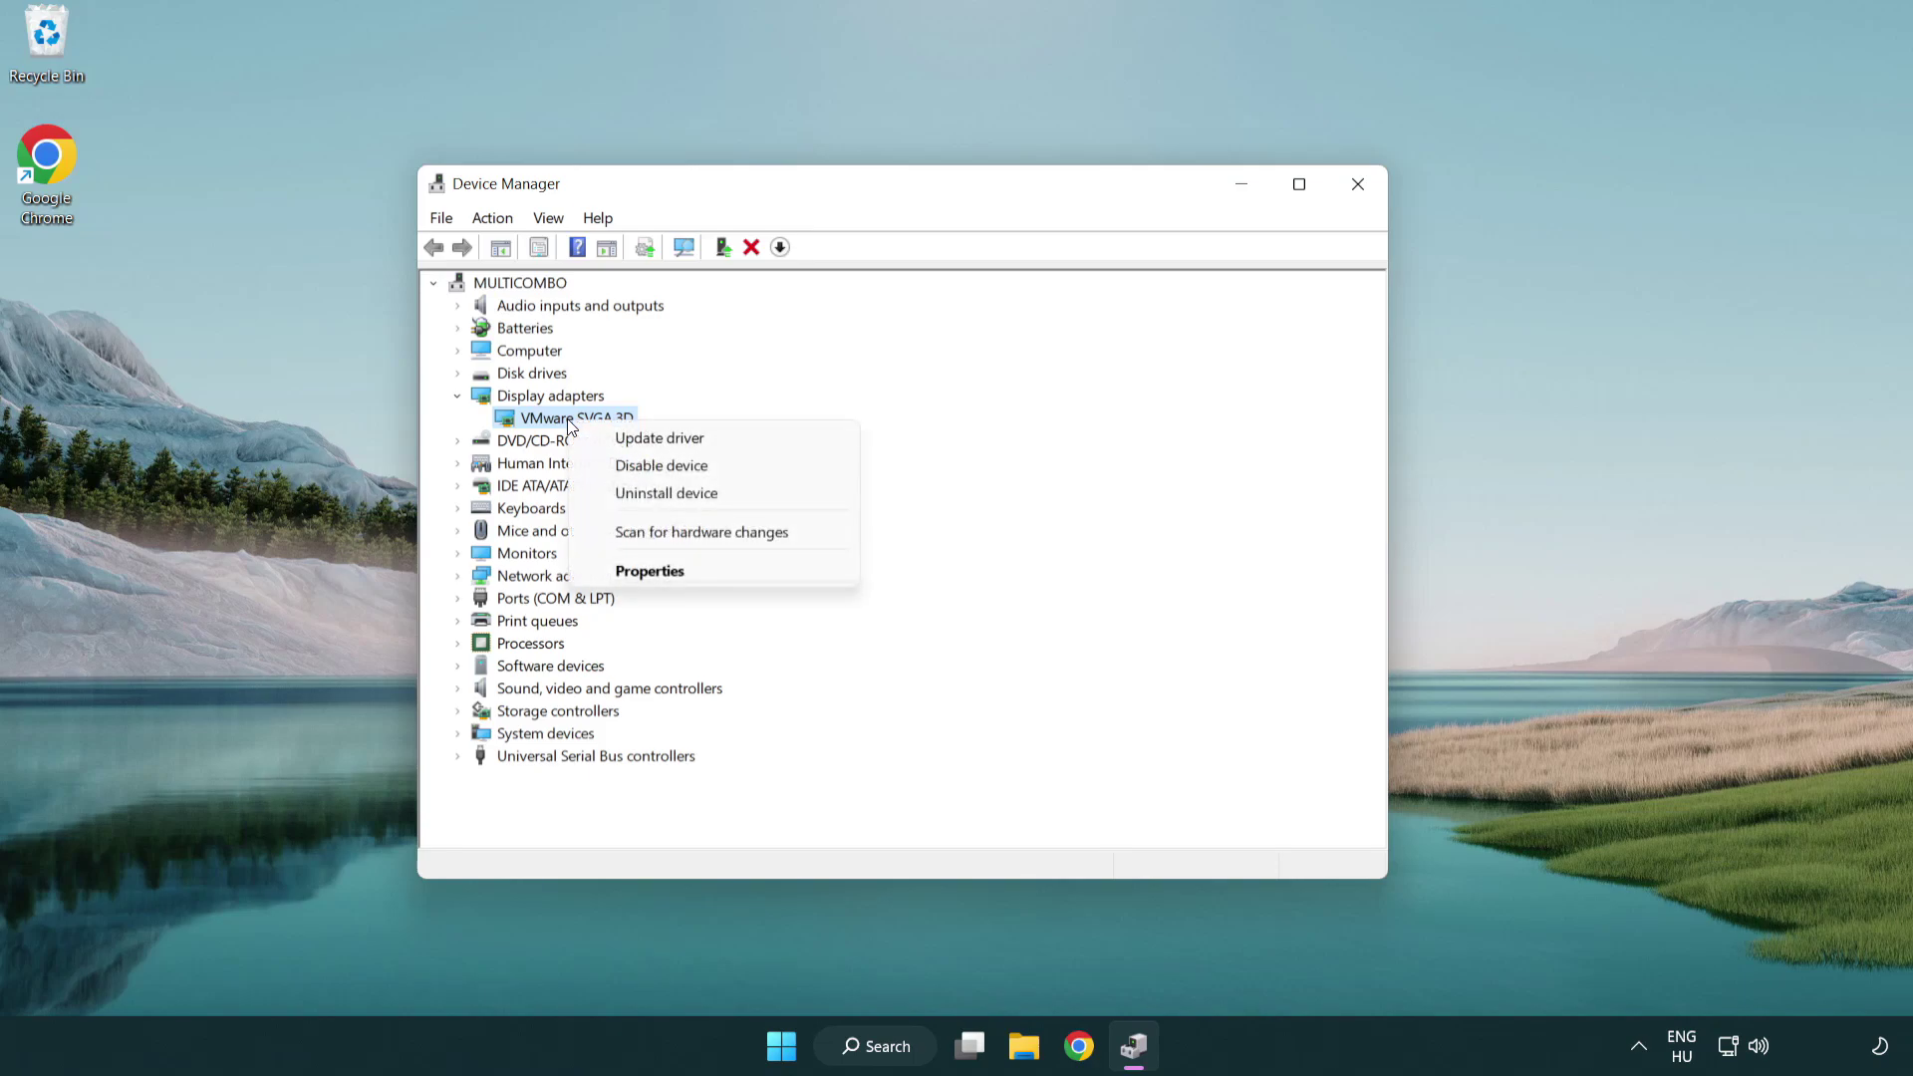
{"action": "left_click", "coordinate": [754, 442]}
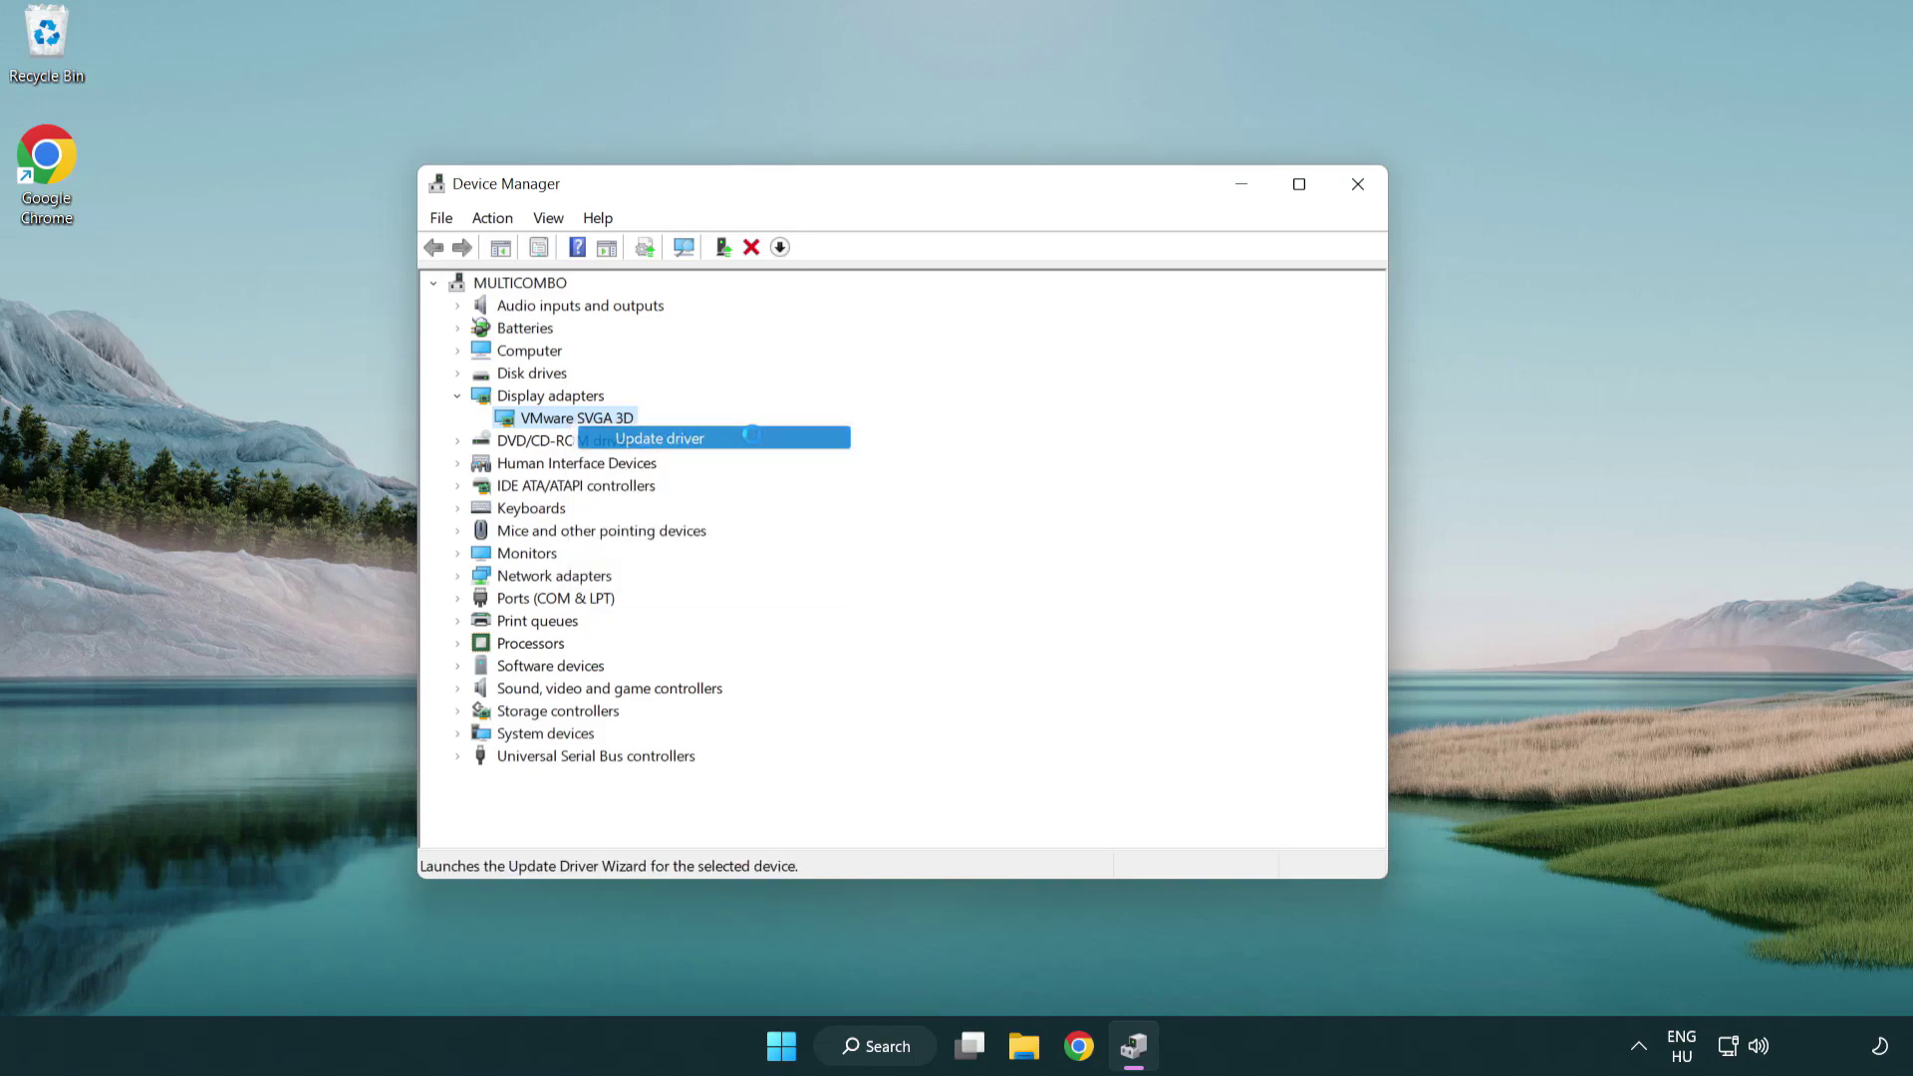
{"action": "left_click_drag", "start_coordinate": [788, 297], "coordinate": [826, 285]}
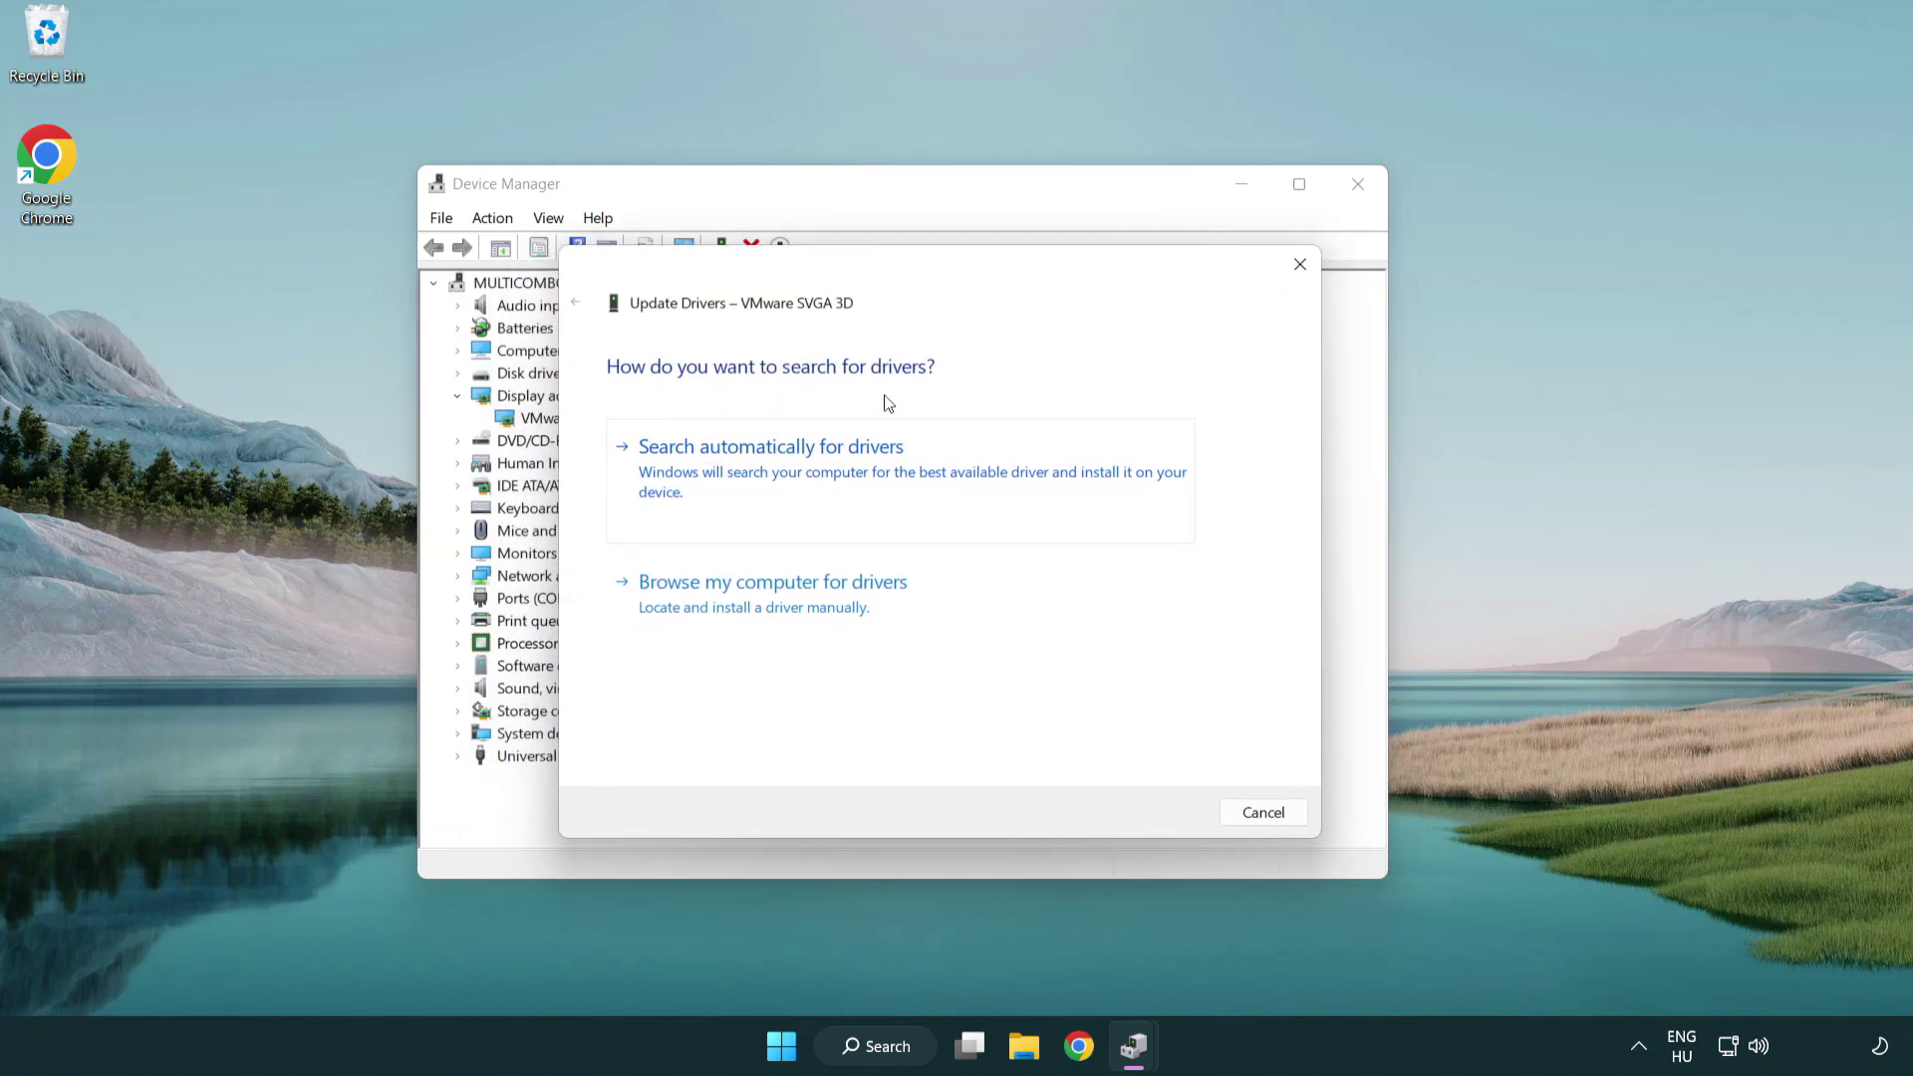
{"action": "left_click", "coordinate": [840, 464]}
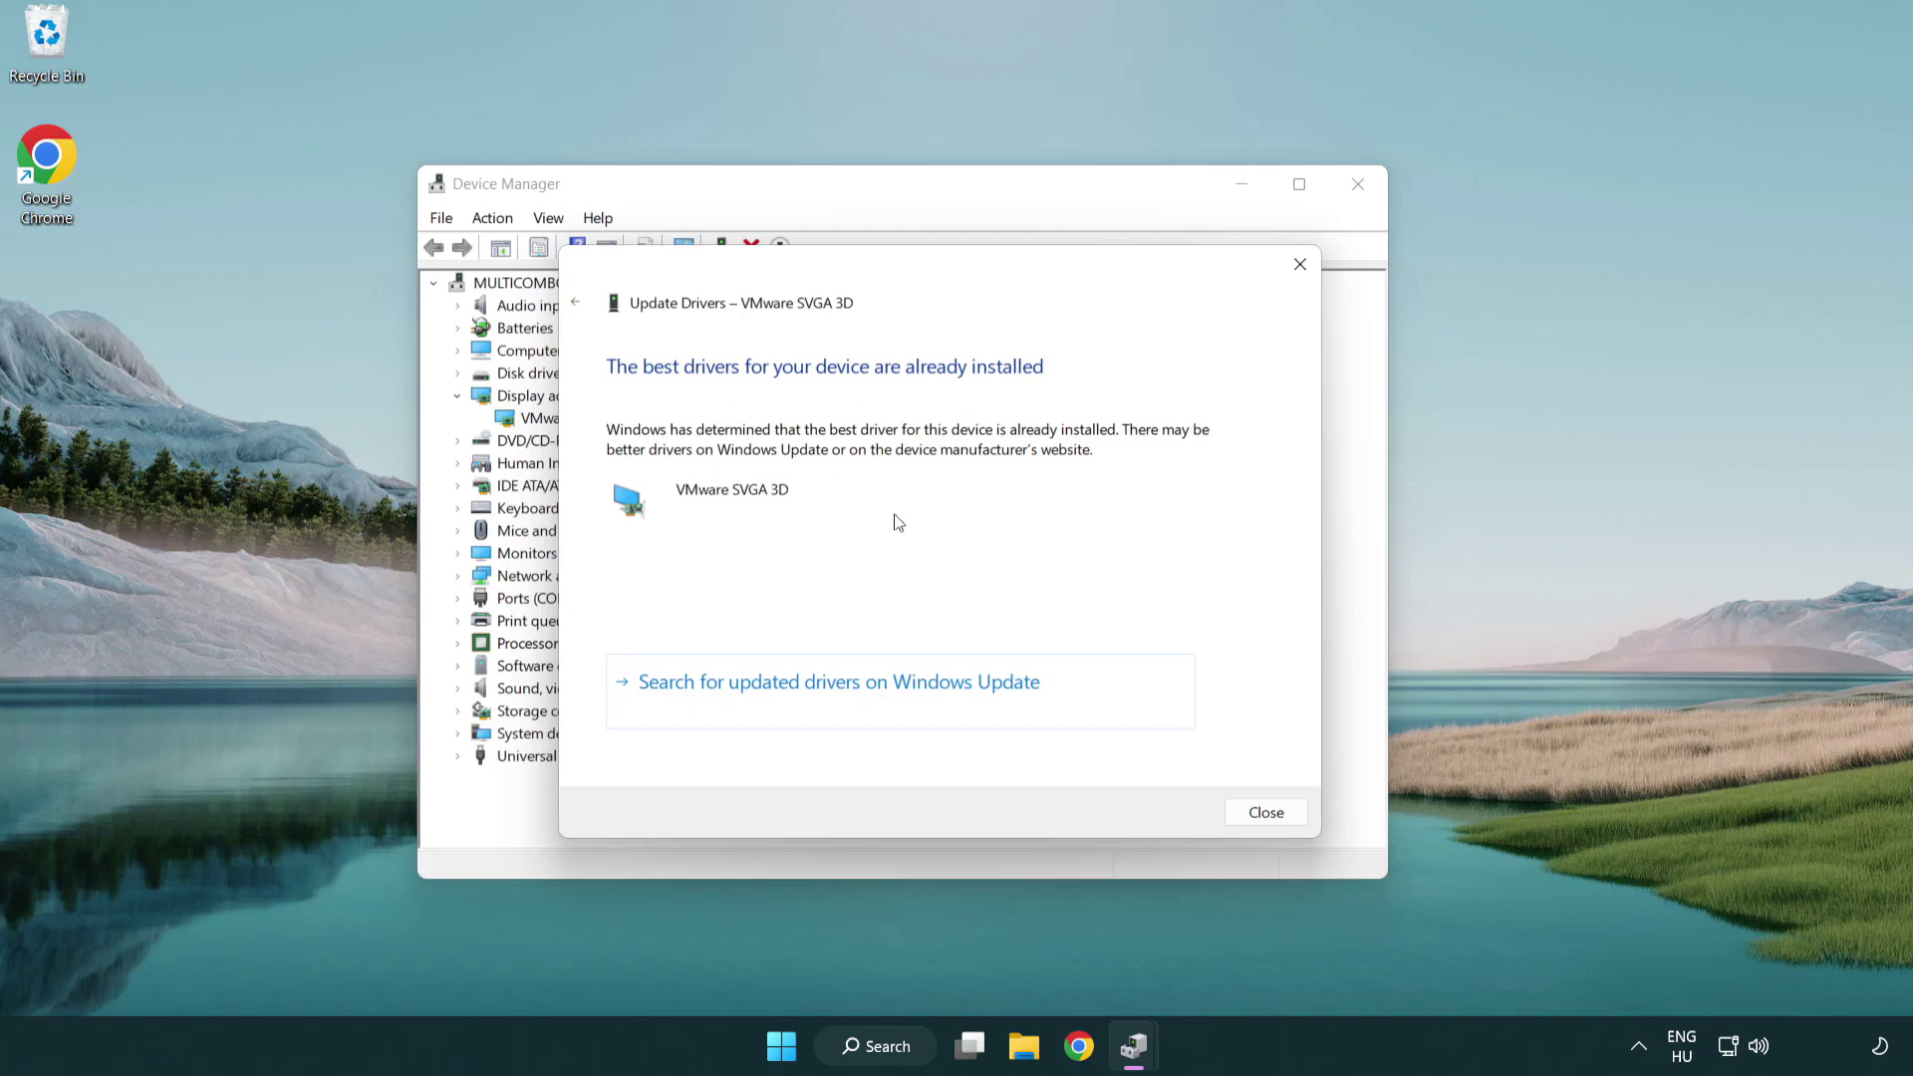
{"action": "left_click", "coordinate": [1266, 813]}
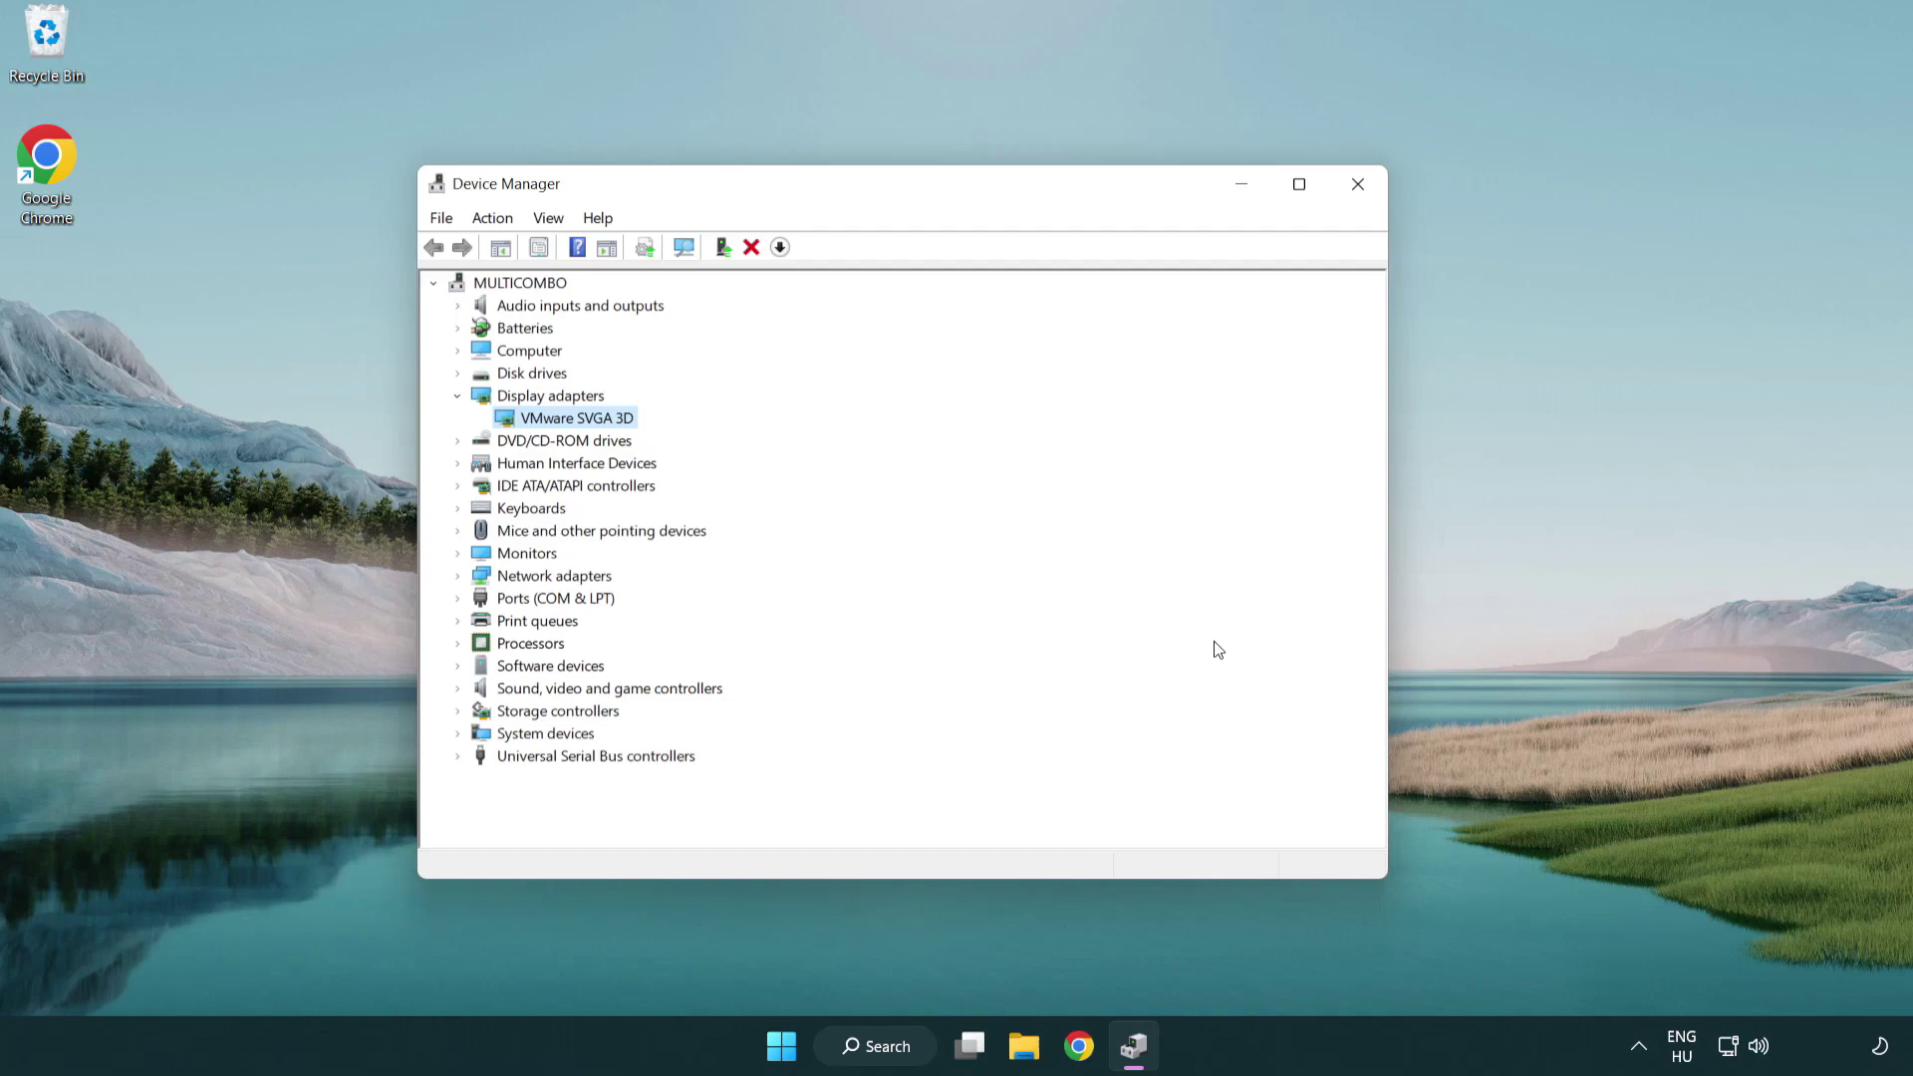
Step: Close Device Manager and open Windows Update settings by searching 'update'
{"action": "left_click", "coordinate": [1360, 187]}
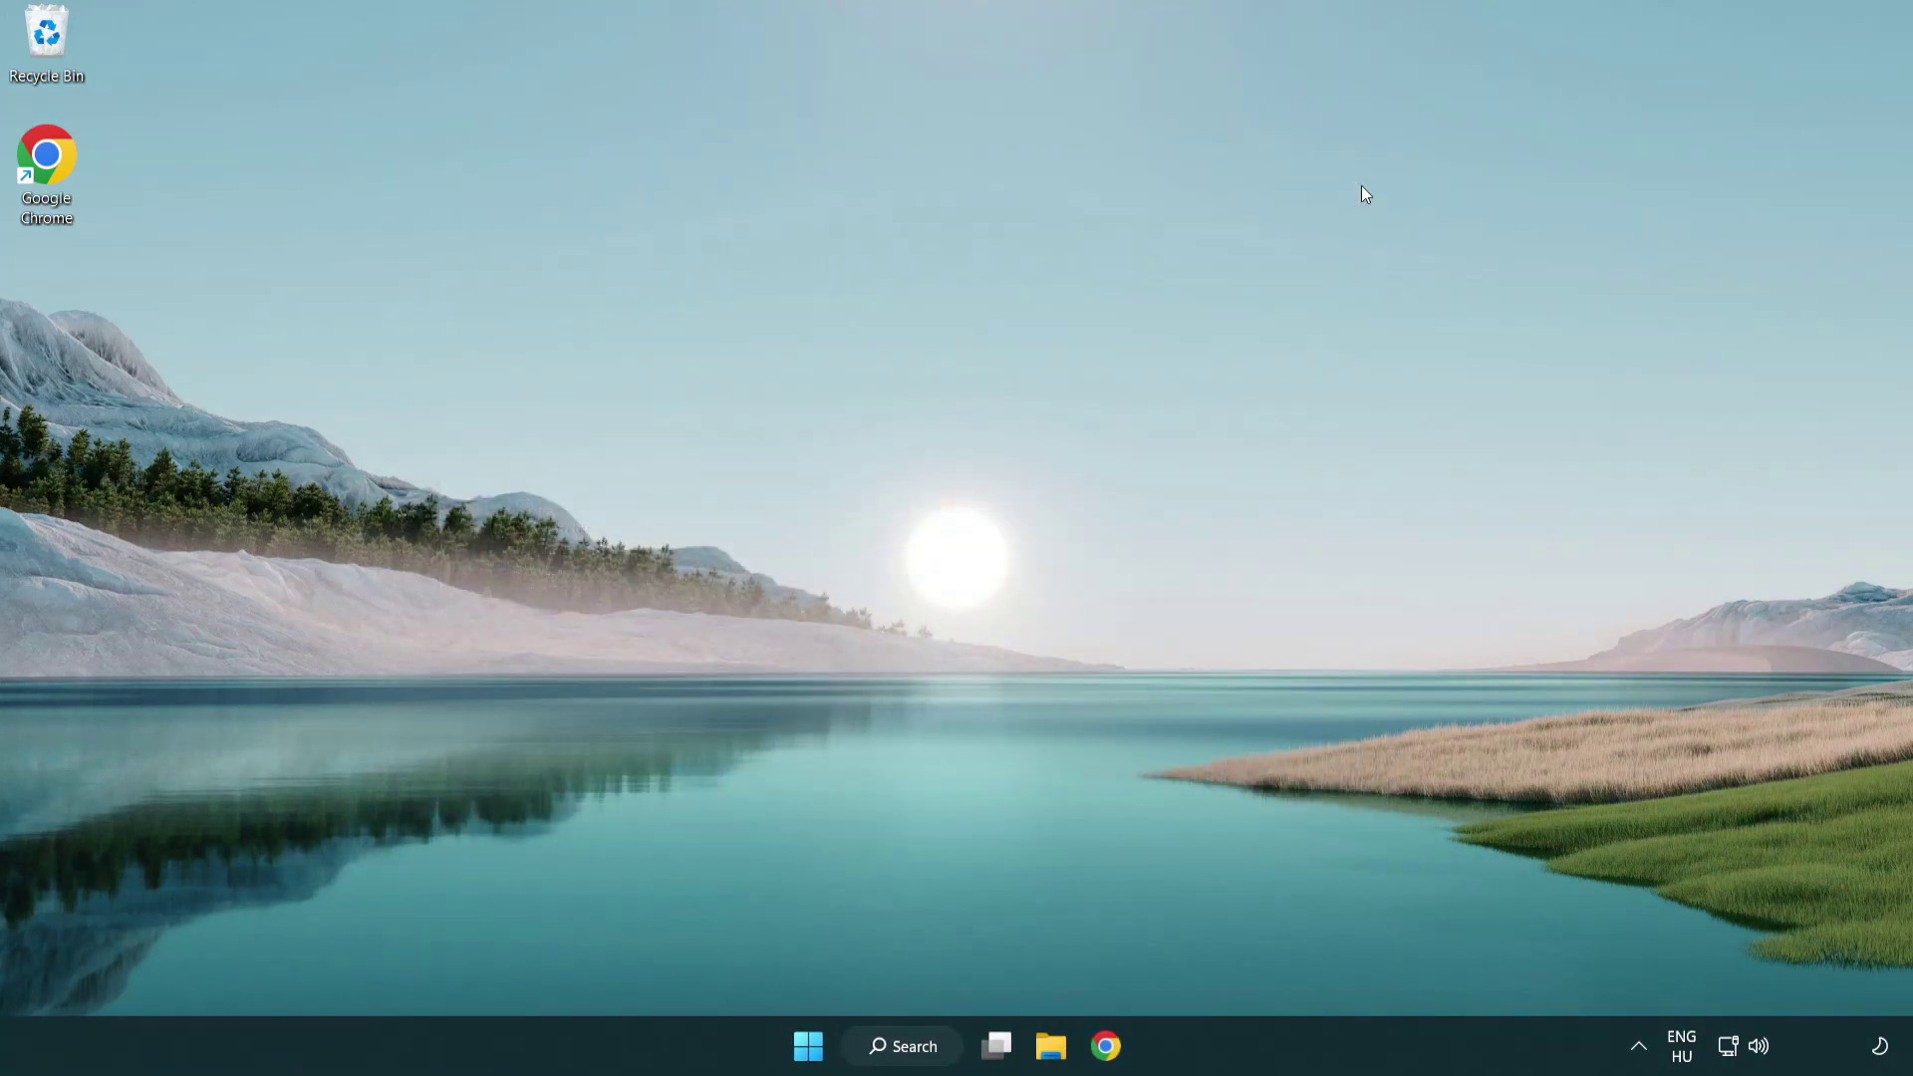
{"action": "left_click", "coordinate": [917, 1044]}
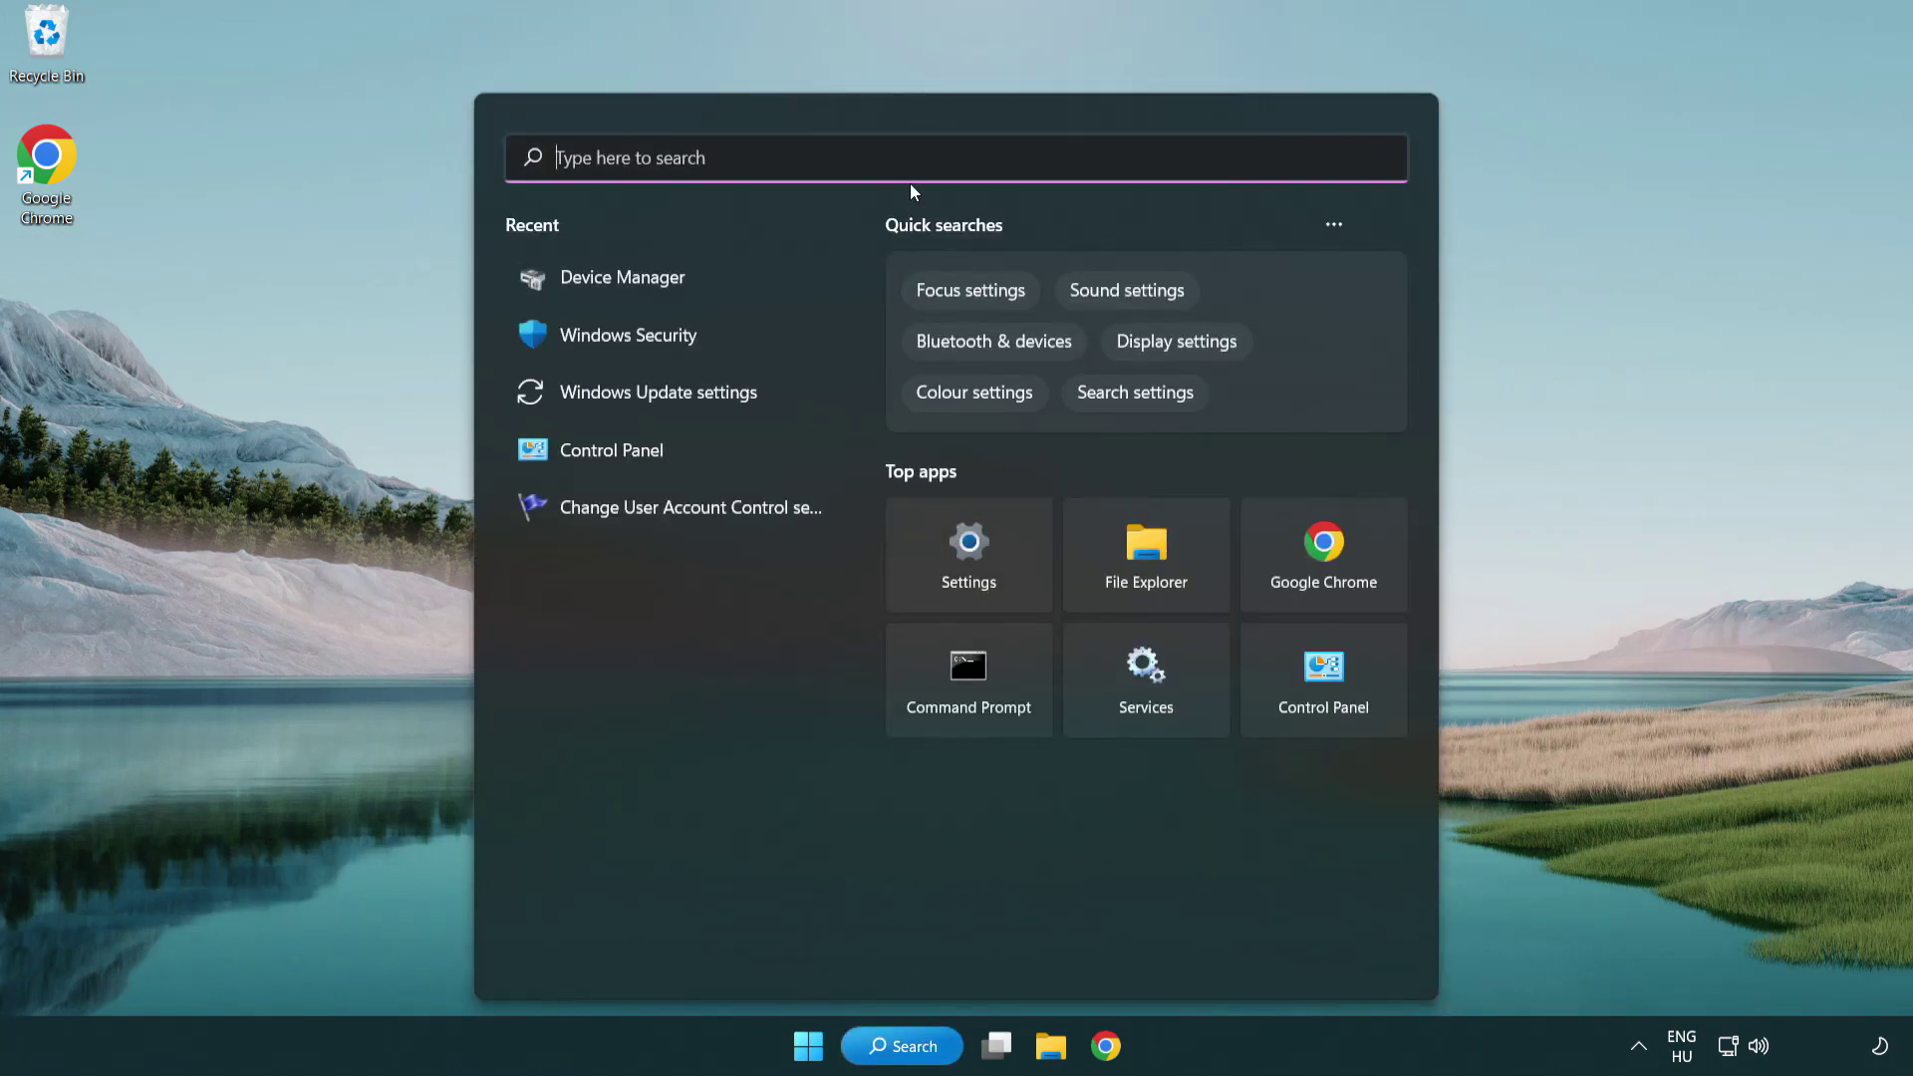
{"action": "type", "text": "update"}
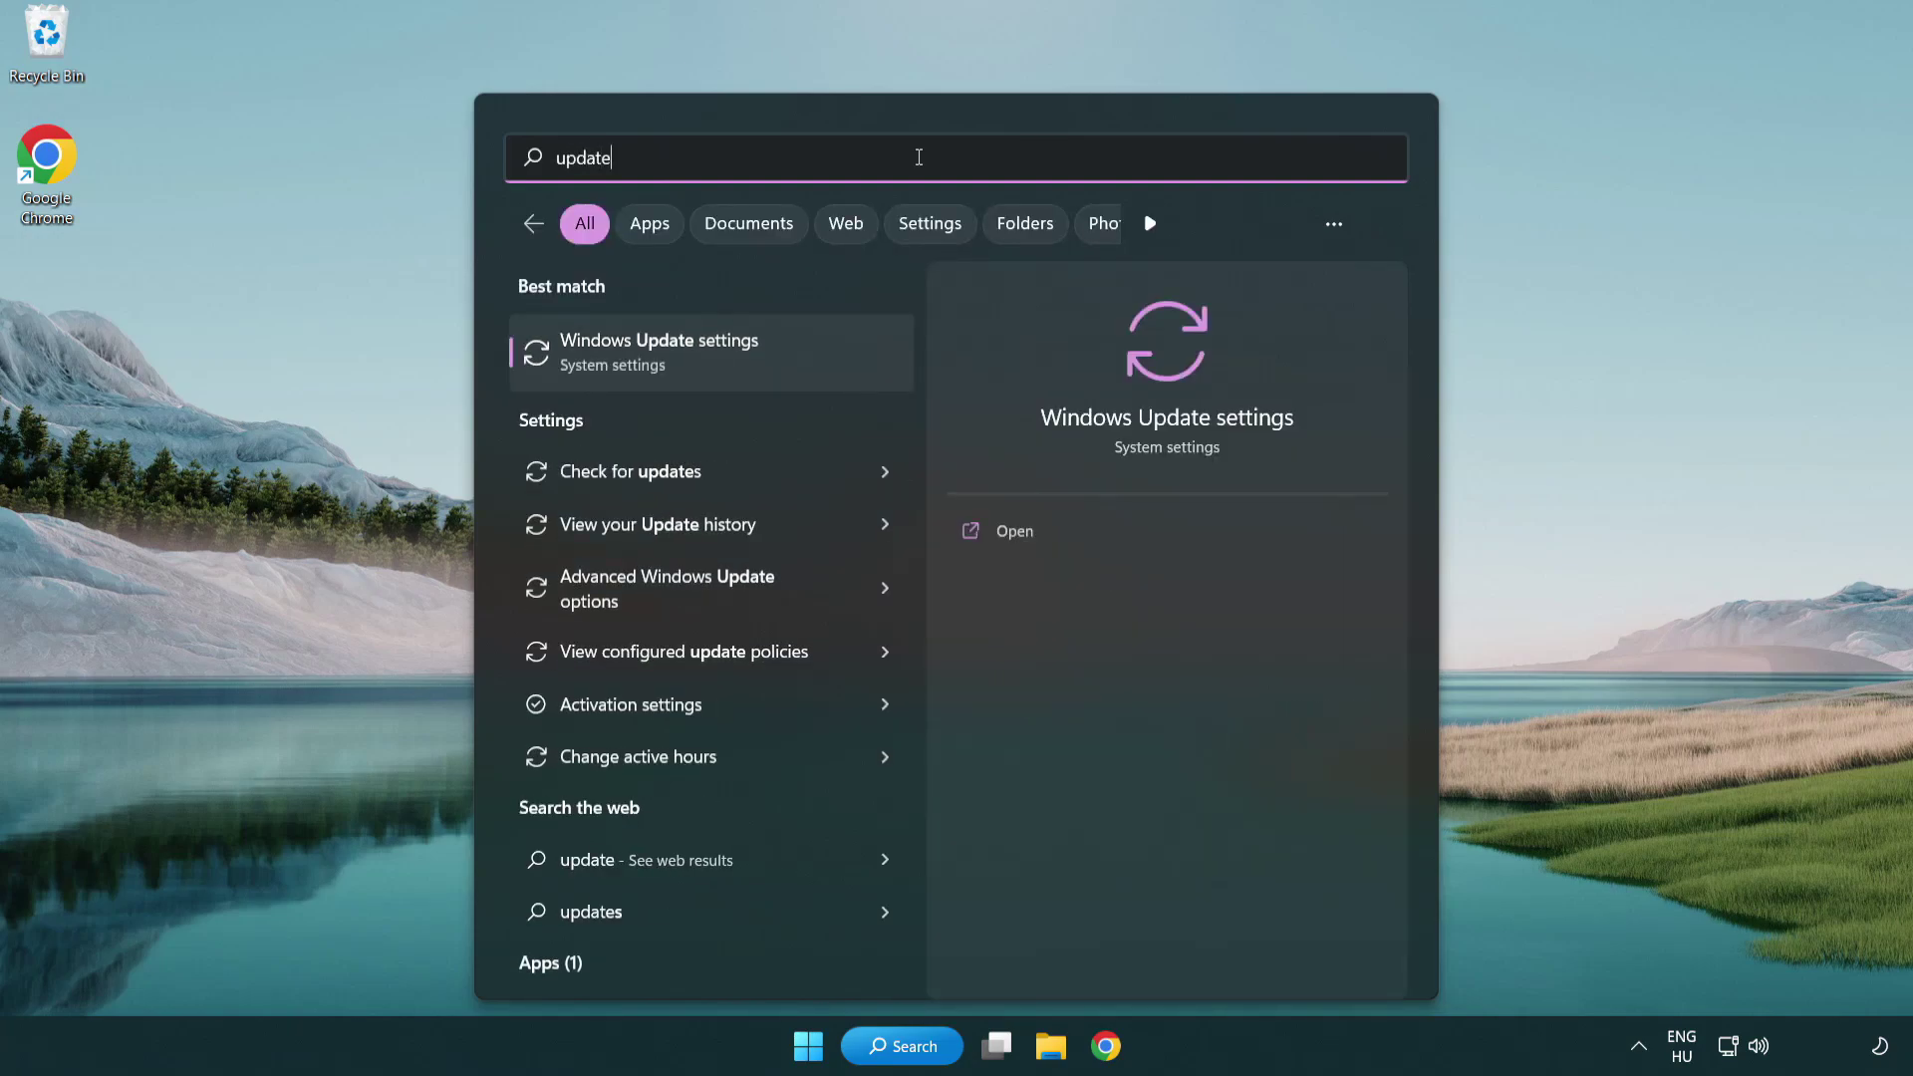
{"action": "left_click", "coordinate": [745, 361]}
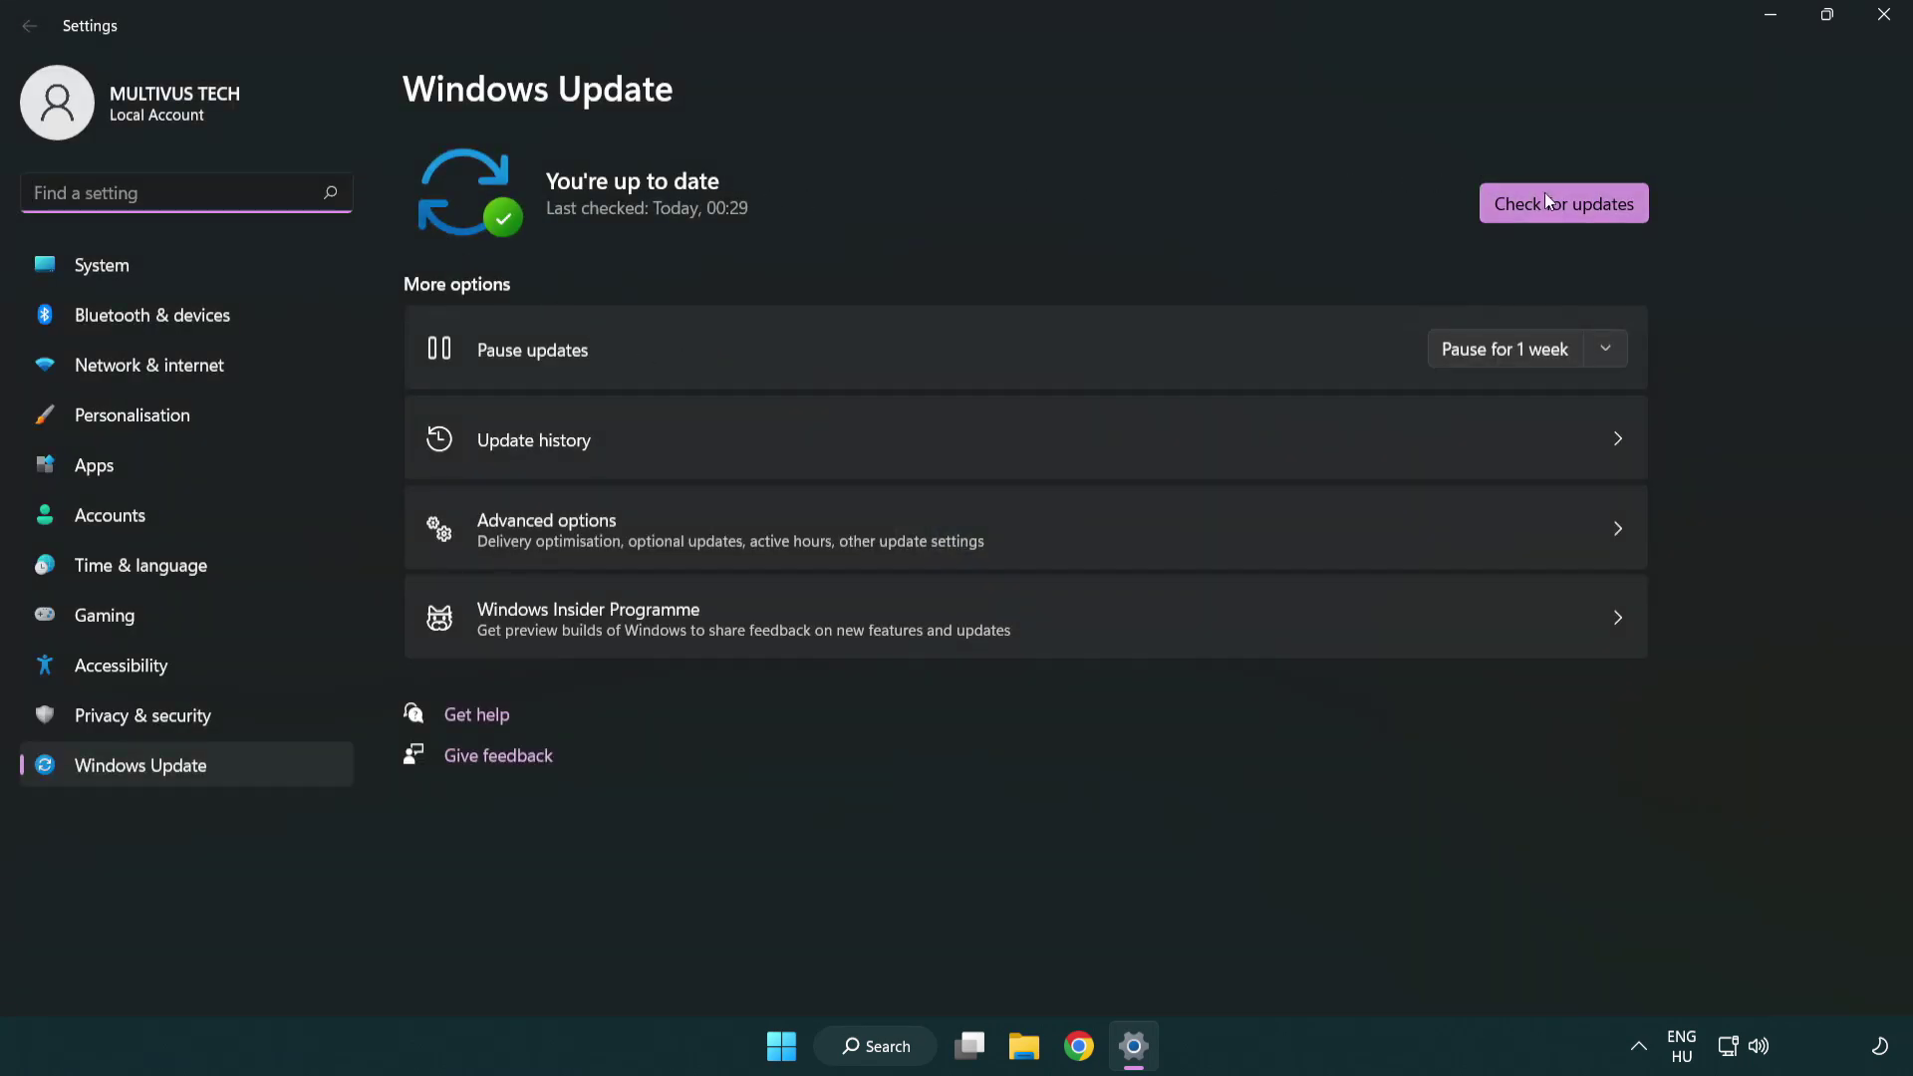
Step: Recheck for Windows updates, confirming the system is up to date, then close Settings
{"action": "left_click", "coordinate": [1598, 219]}
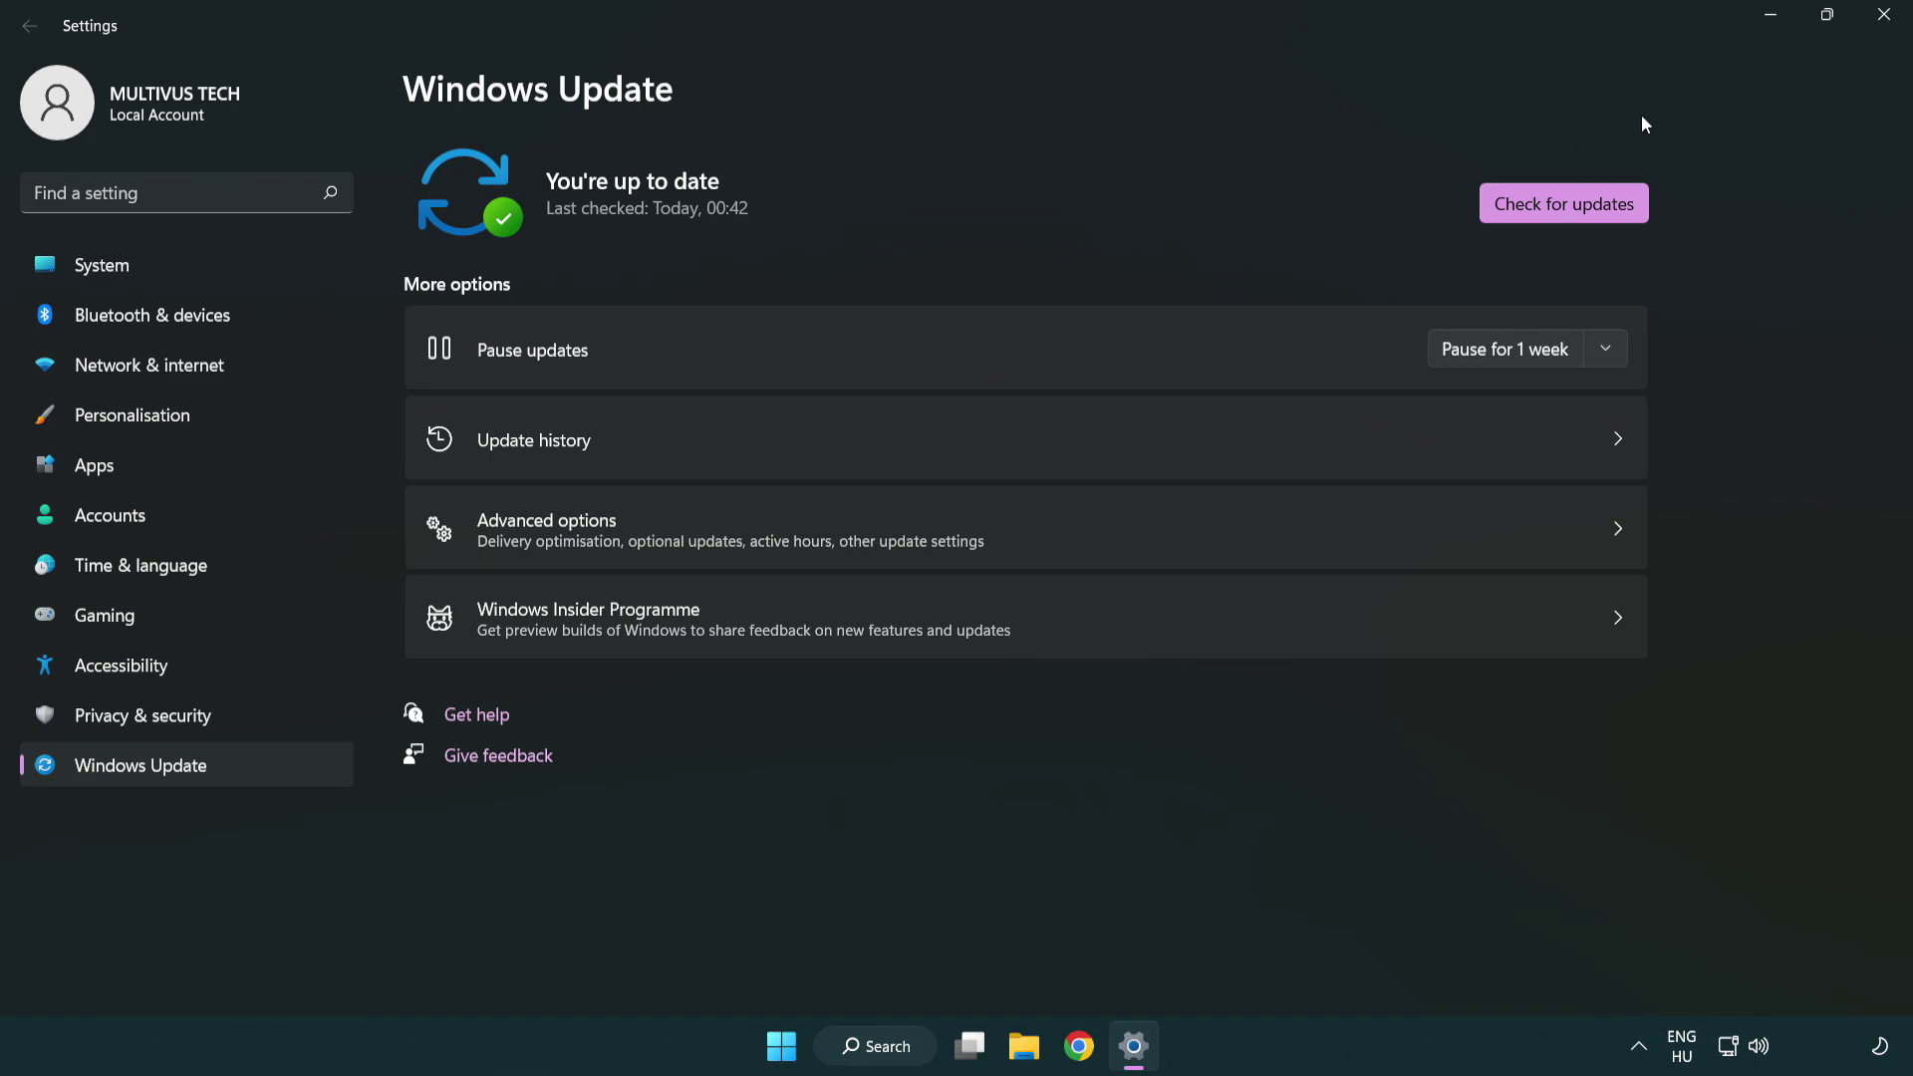
{"action": "left_click", "coordinate": [1877, 29]}
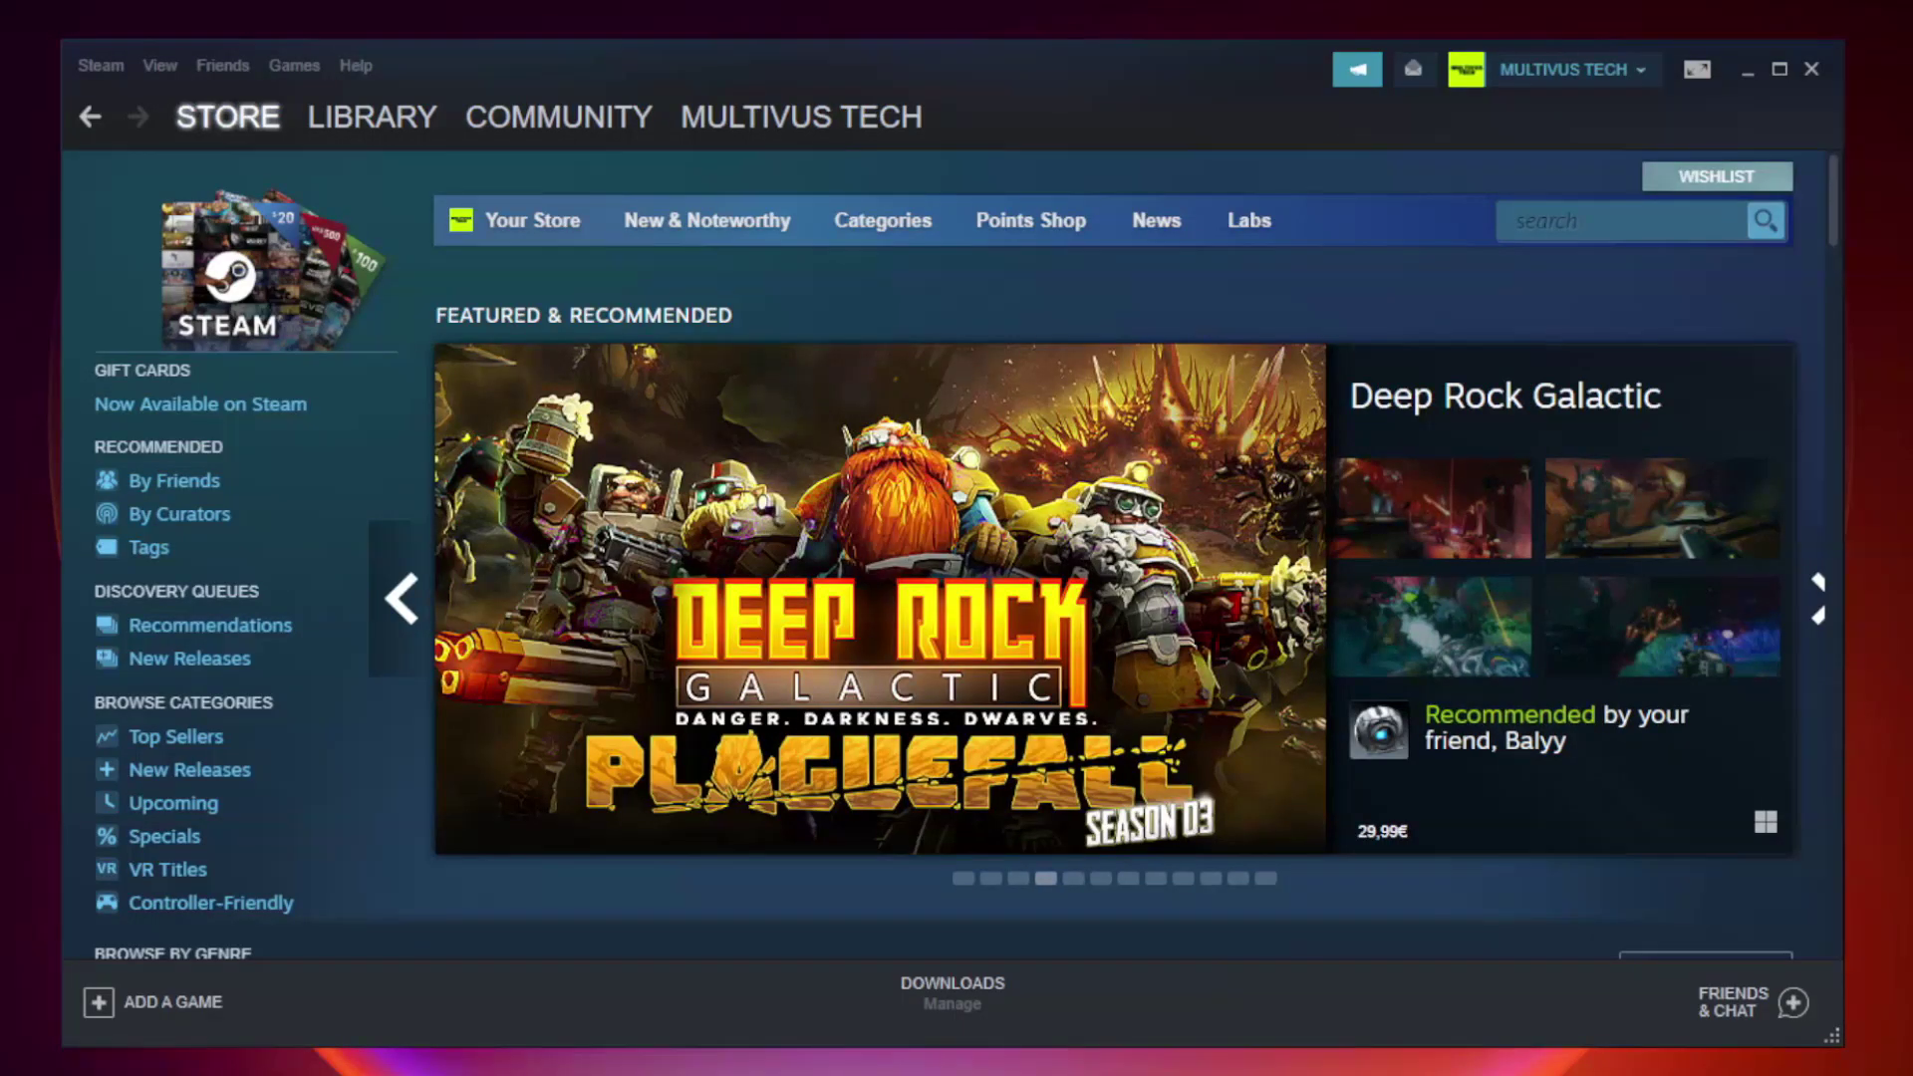
Step: In the Steam Library, bring up the options for YOUR NOT WORKING GAME under Favorites
{"action": "mouse_move", "coordinate": [408, 149]}
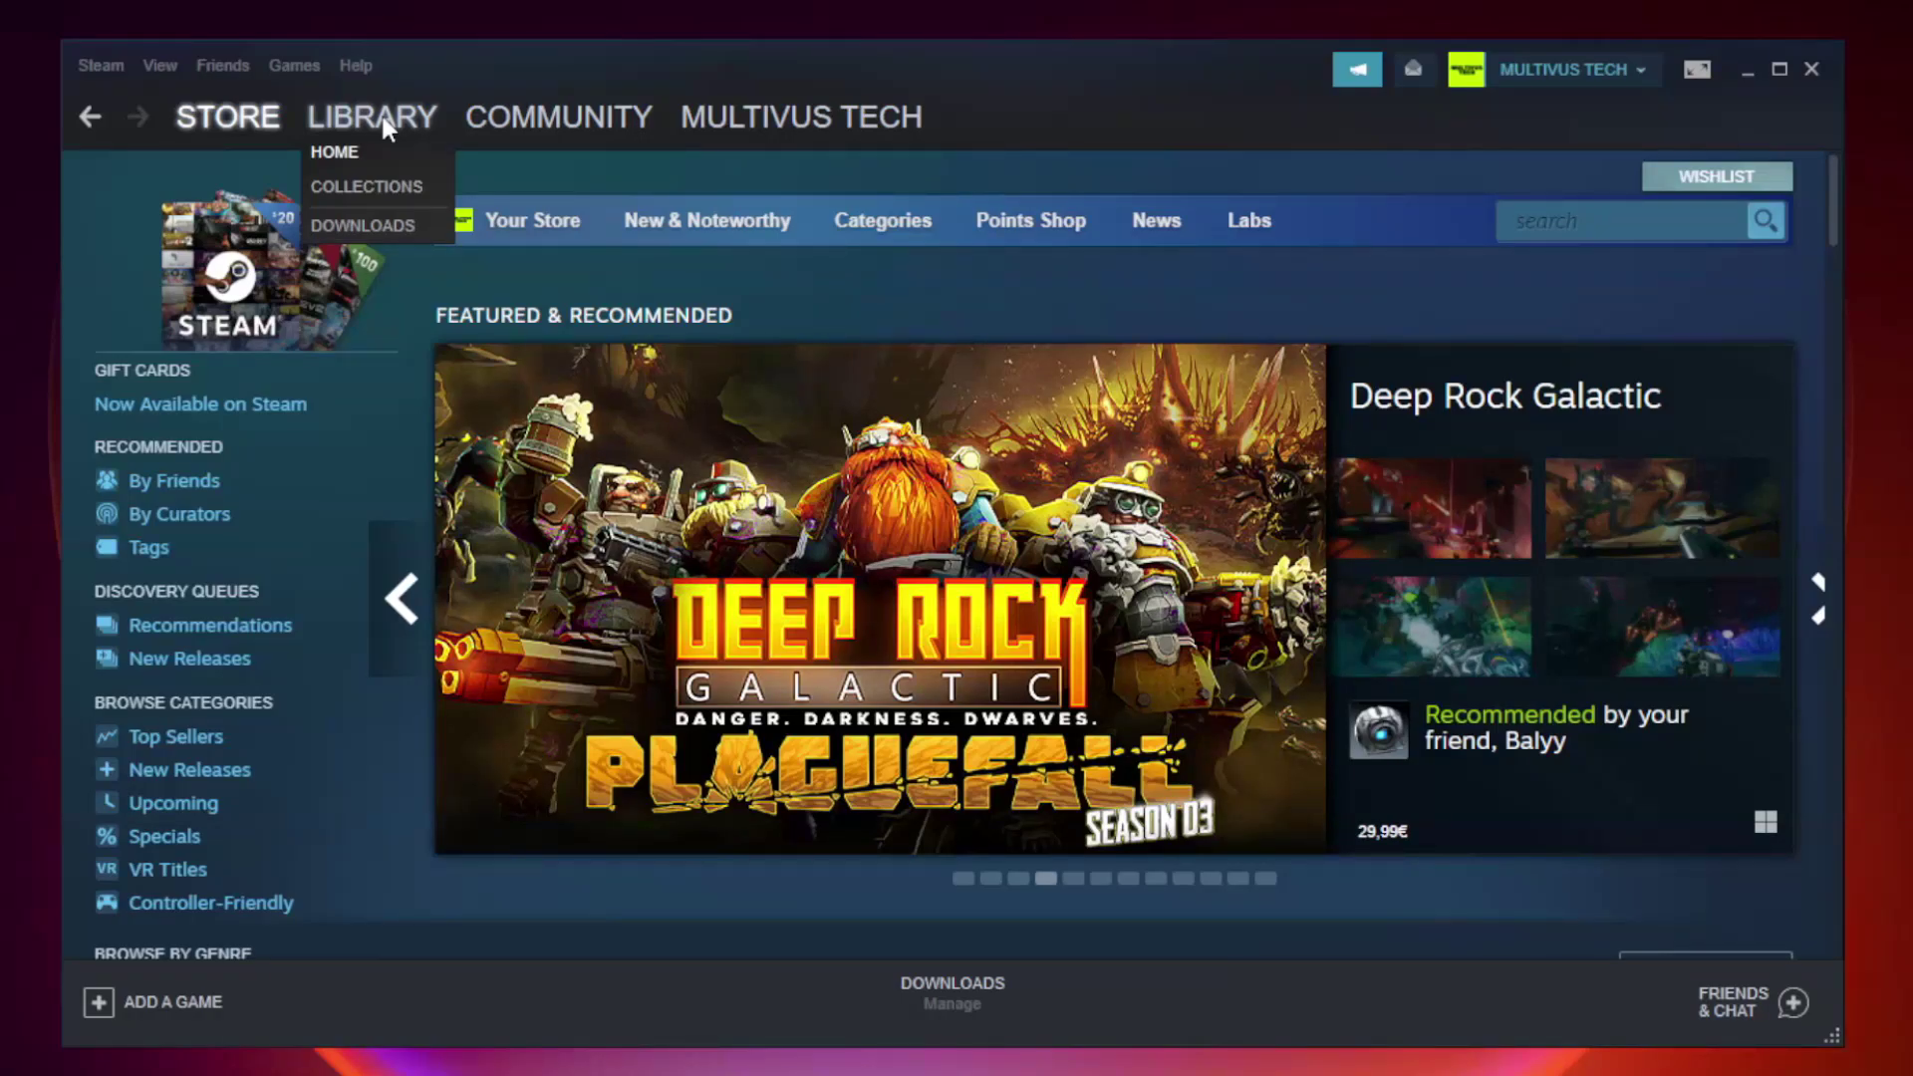
{"action": "left_click", "coordinate": [387, 128]}
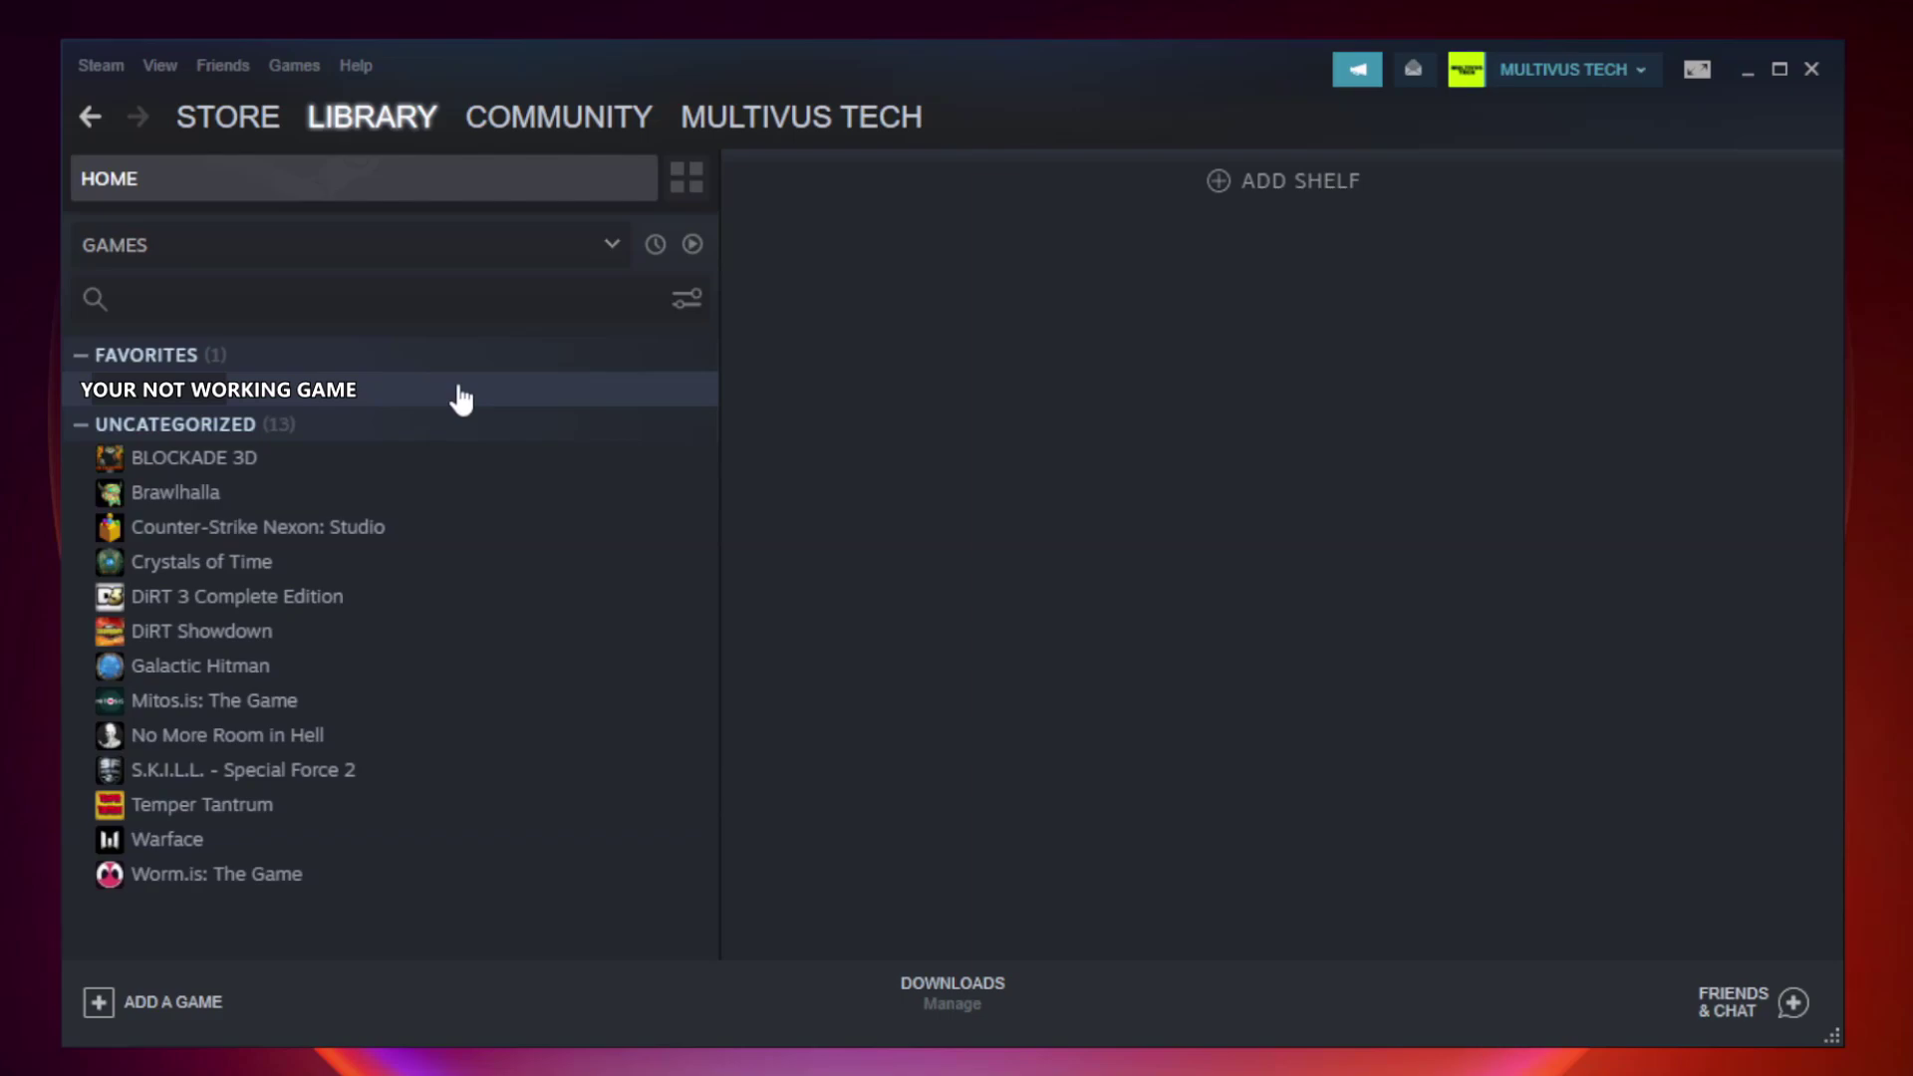
{"action": "left_click", "coordinate": [413, 390]}
{"action": "right_click", "coordinate": [413, 396]}
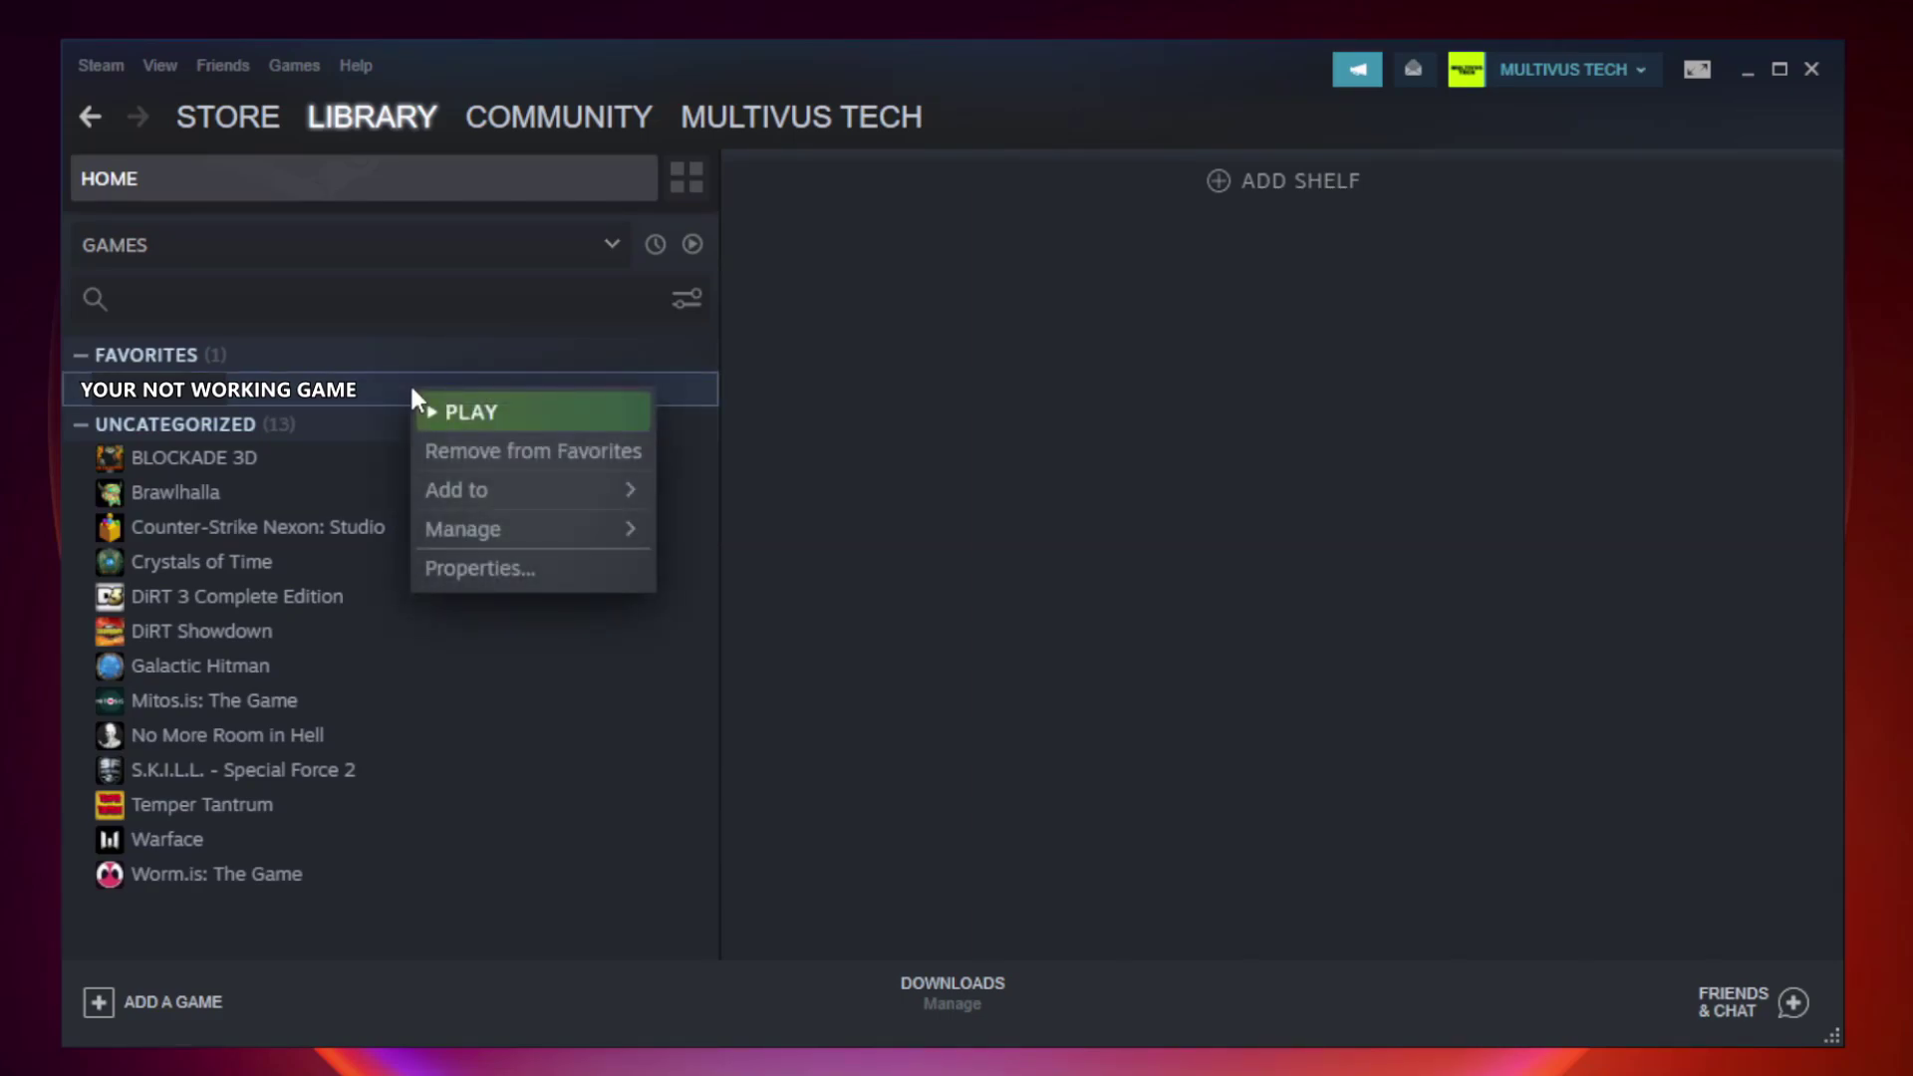
Step: Verify Unturned's game files from Properties > Local Files, validating all 9192 files
{"action": "left_click", "coordinate": [526, 567]}
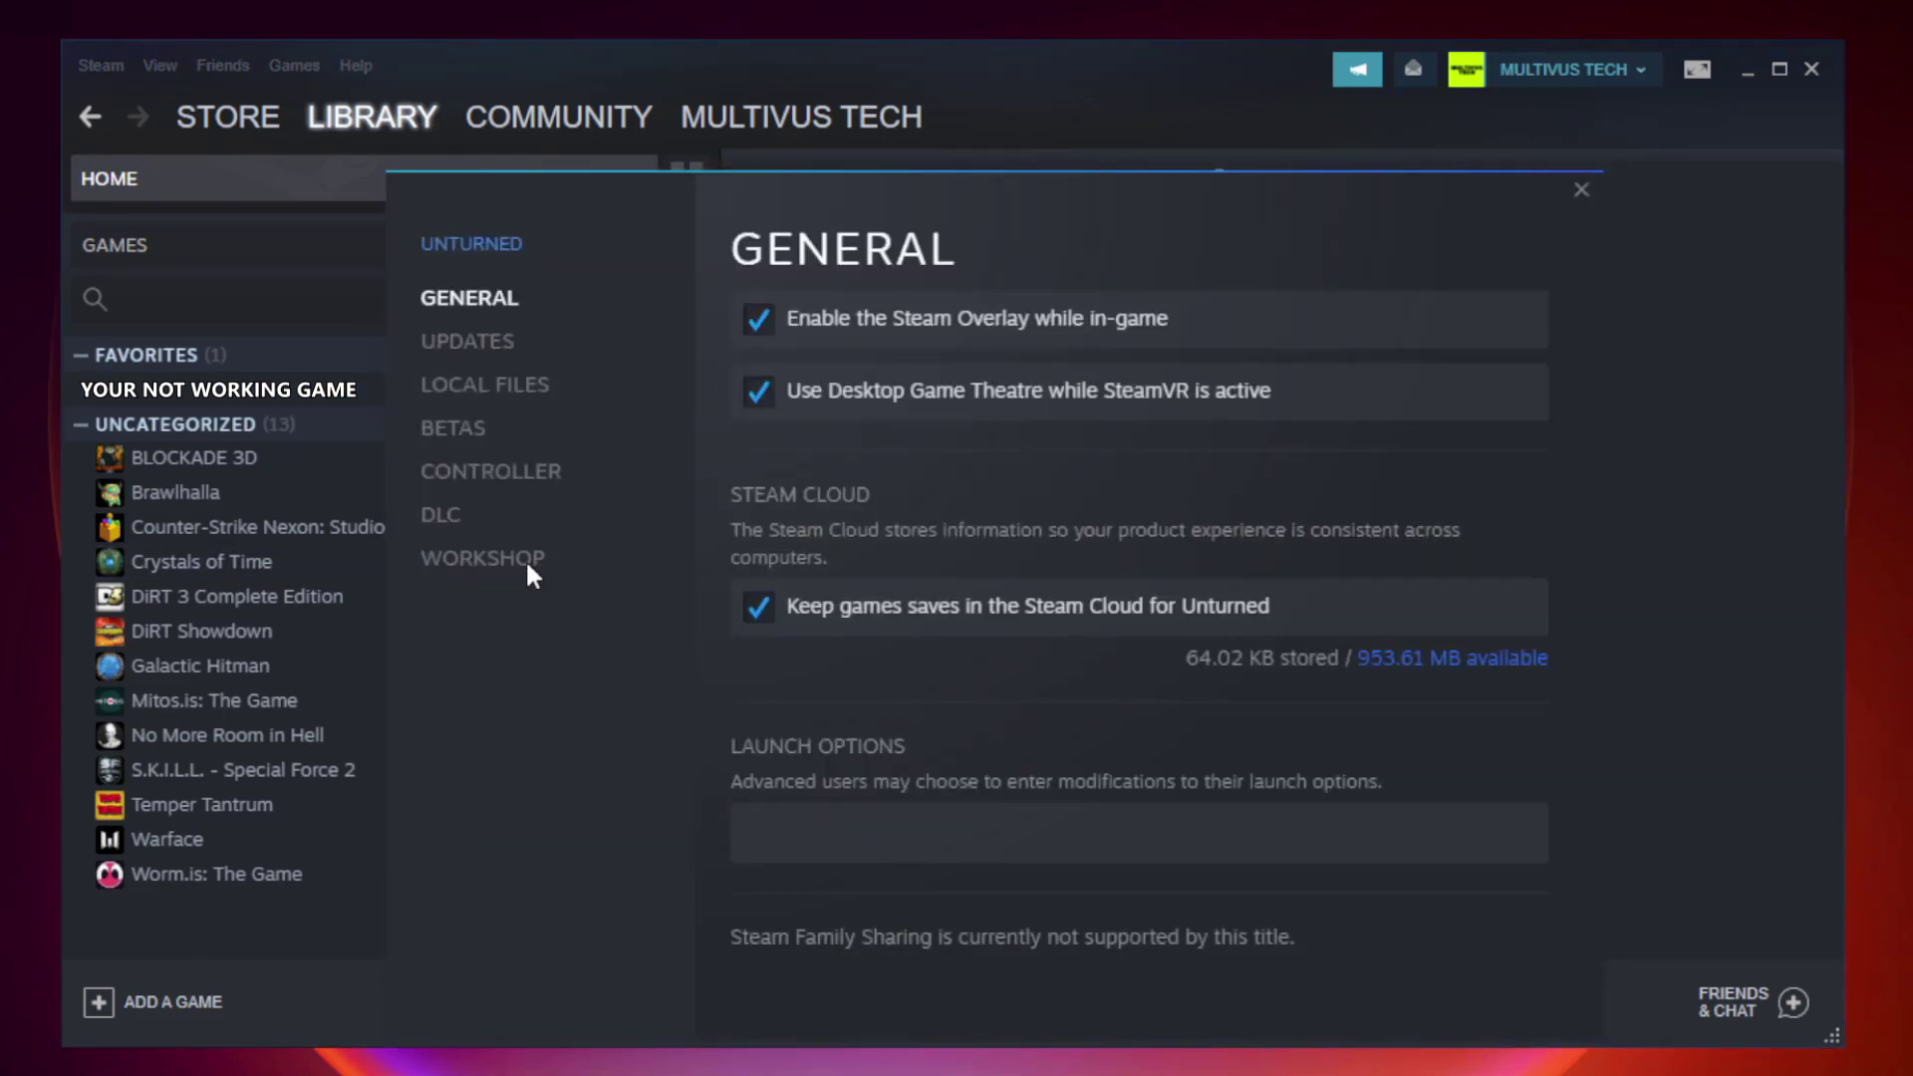
{"action": "left_click", "coordinate": [508, 394]}
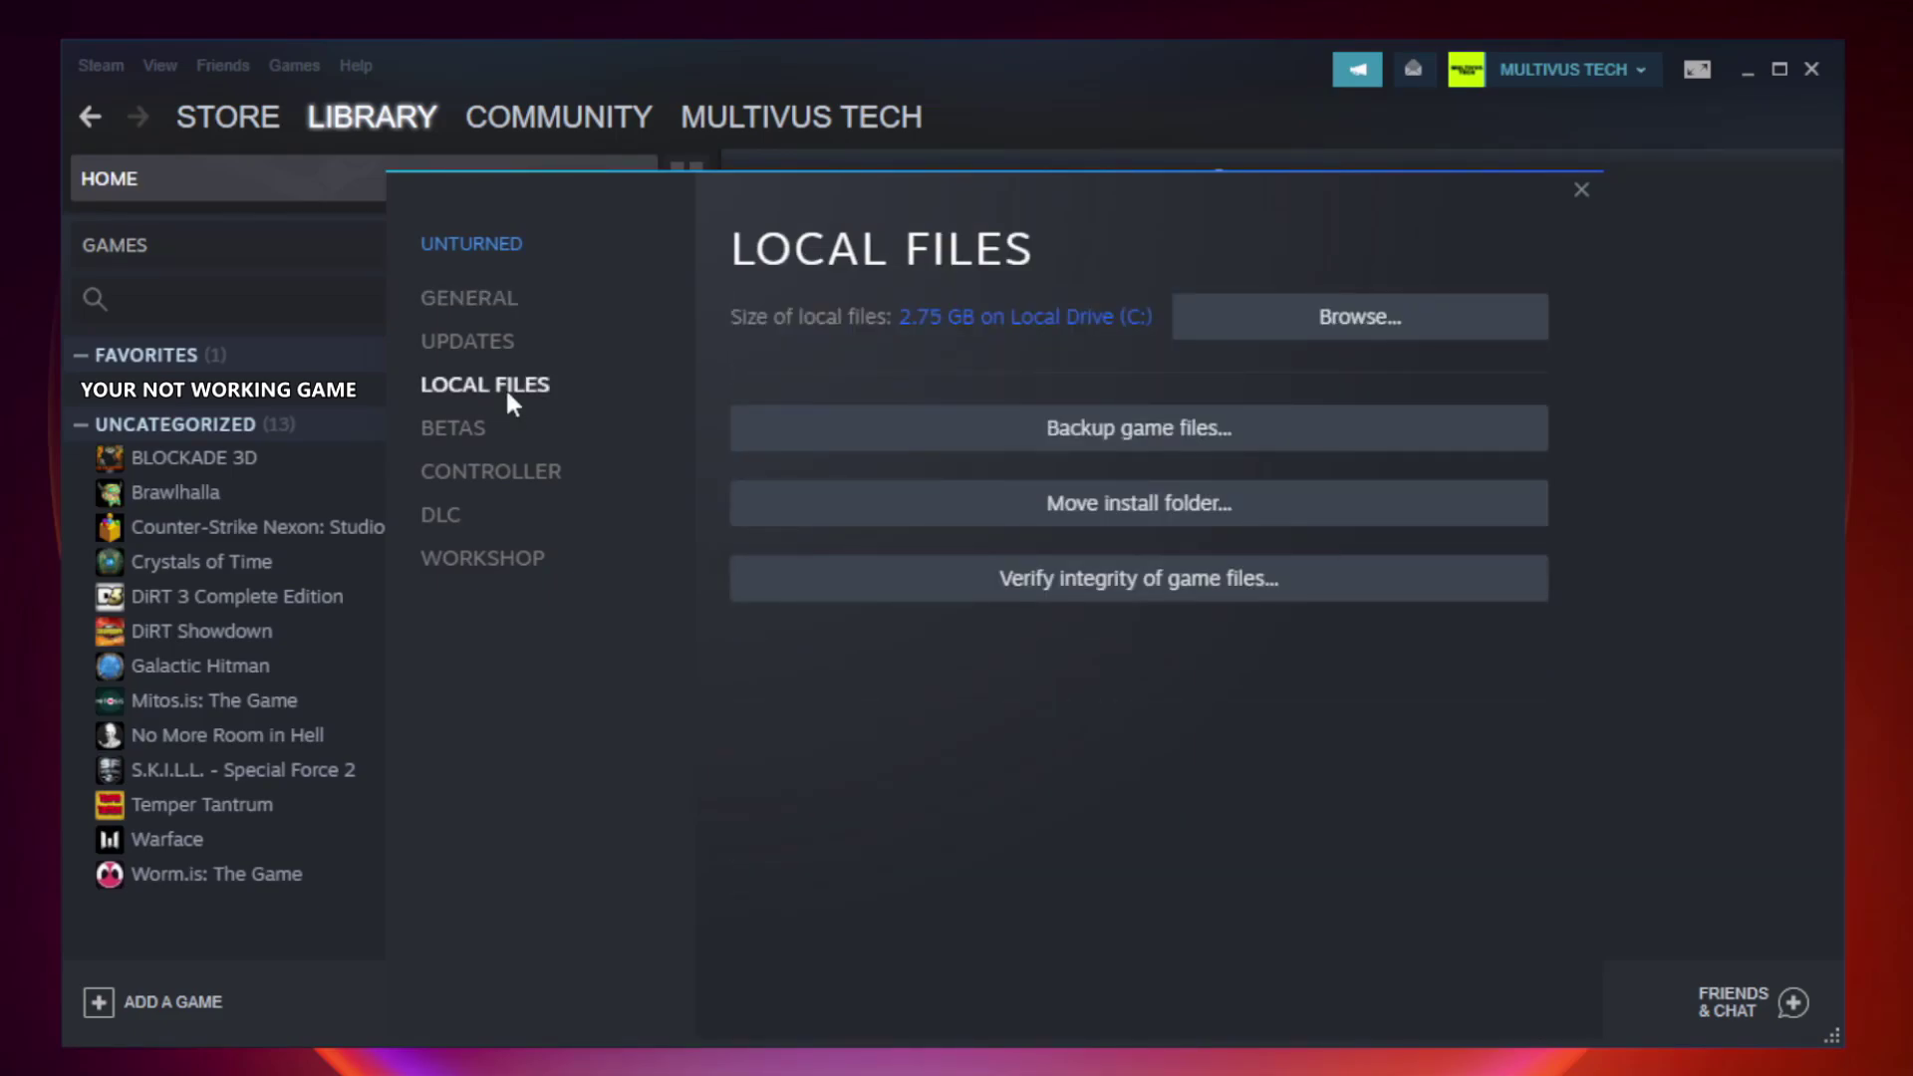
{"action": "left_click", "coordinate": [1158, 590]}
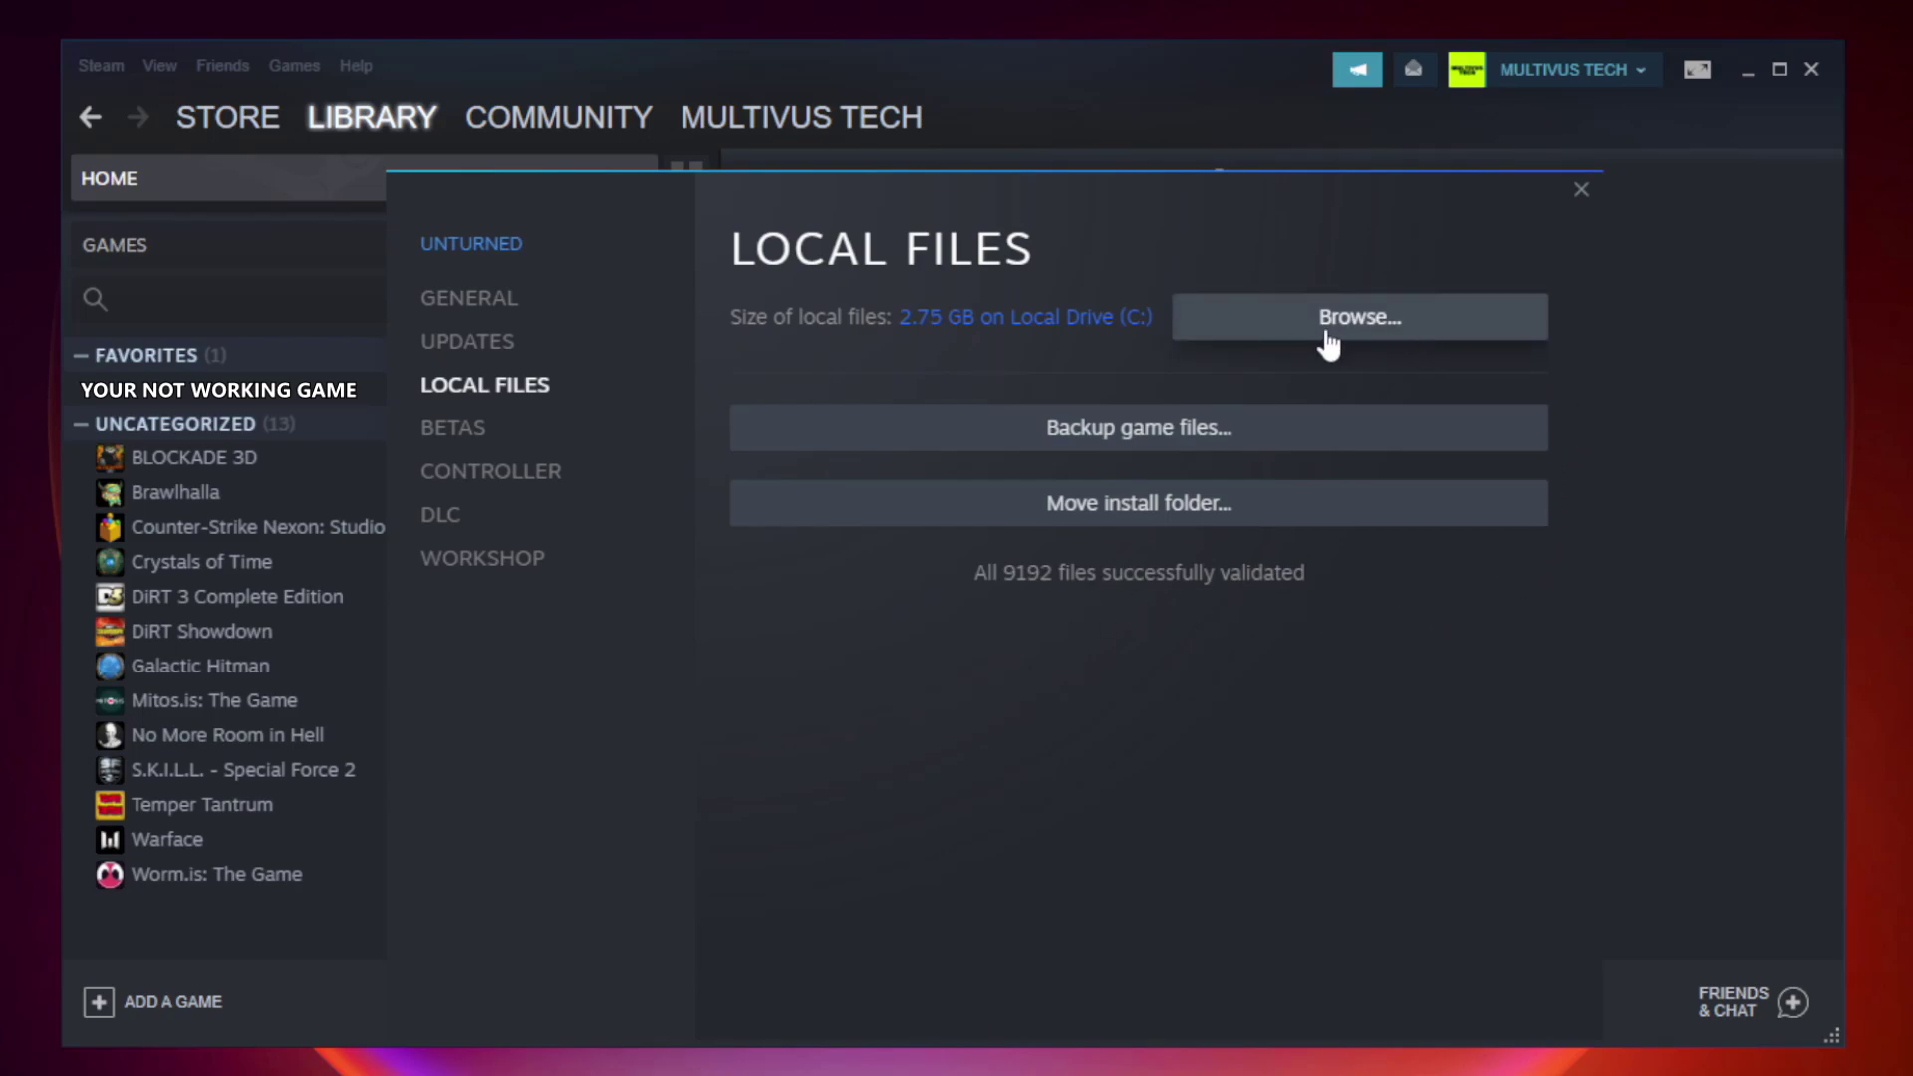
Step: Open the game's install folder and the Properties of the YOUR NOT WORKING GAME shortcut
{"action": "left_click", "coordinate": [1368, 344]}
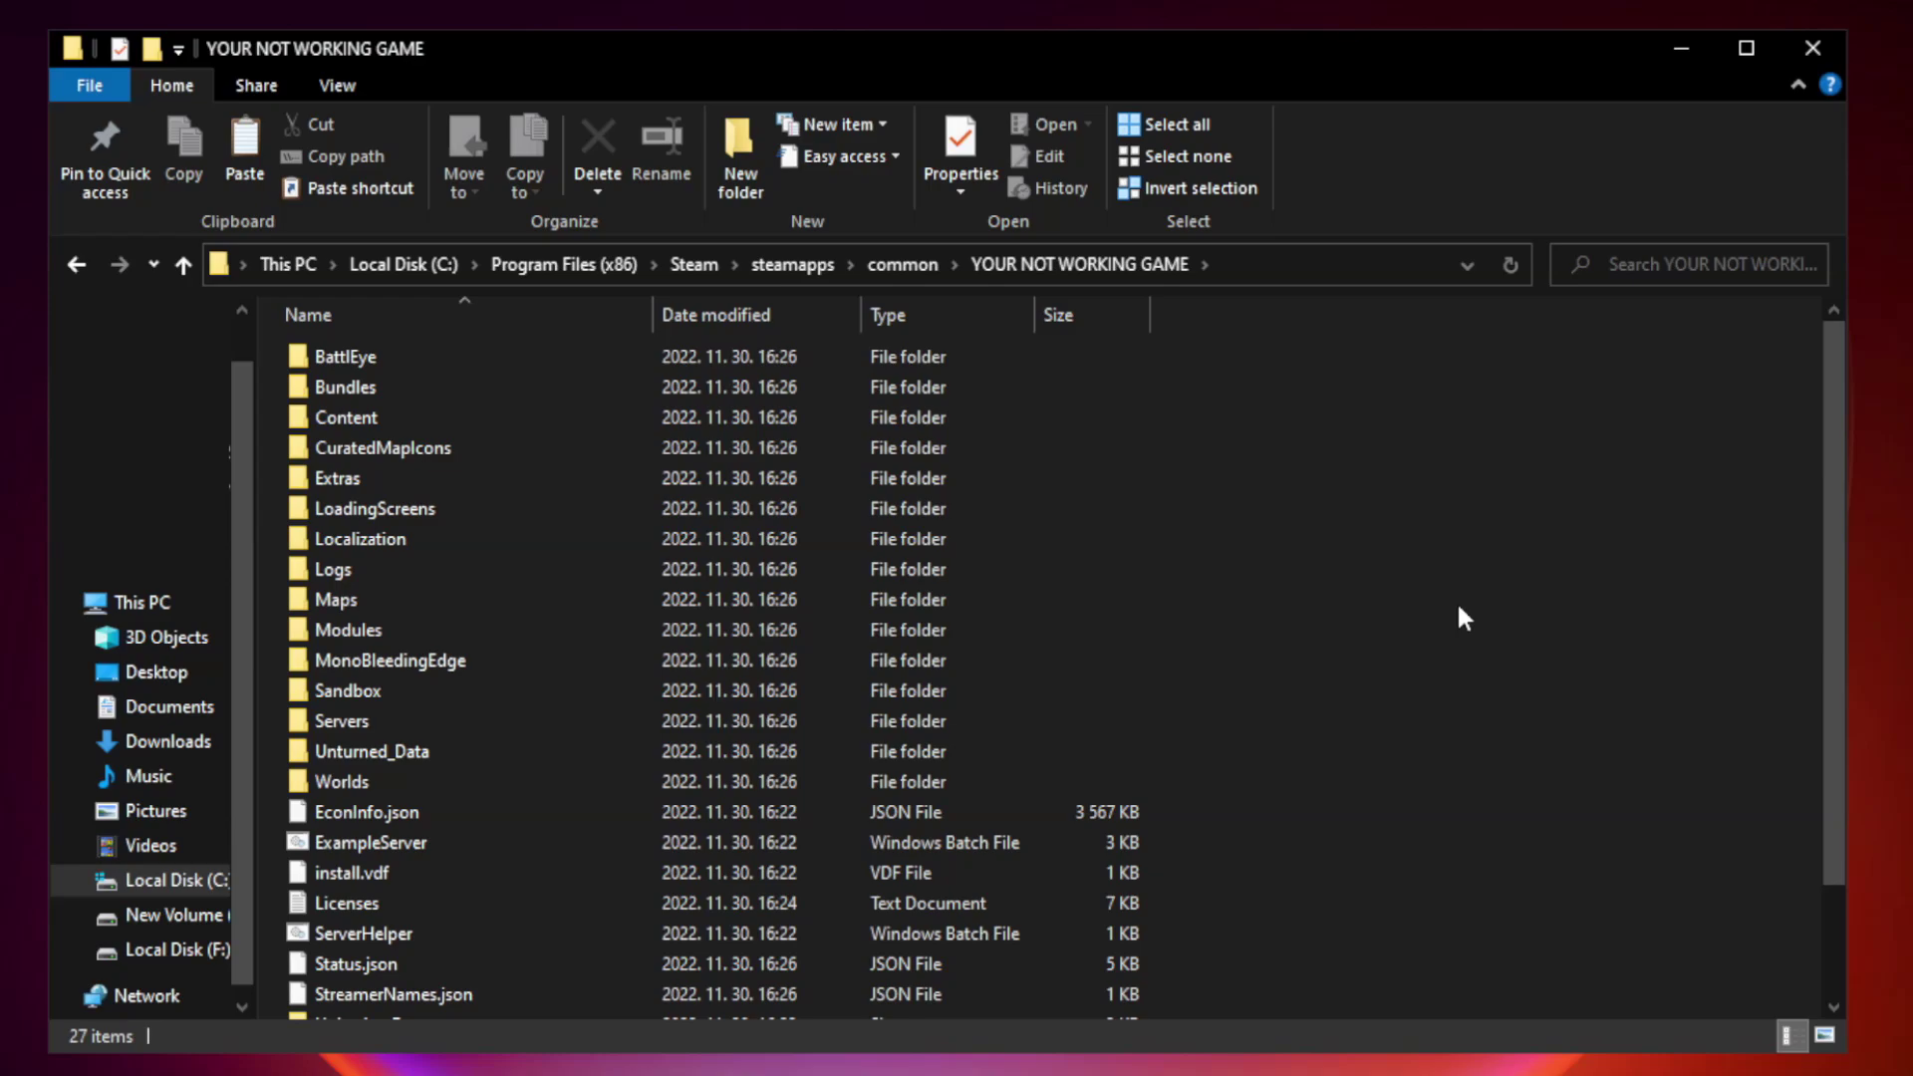
{"action": "left_click_drag", "start_coordinate": [1836, 522], "coordinate": [1840, 697]}
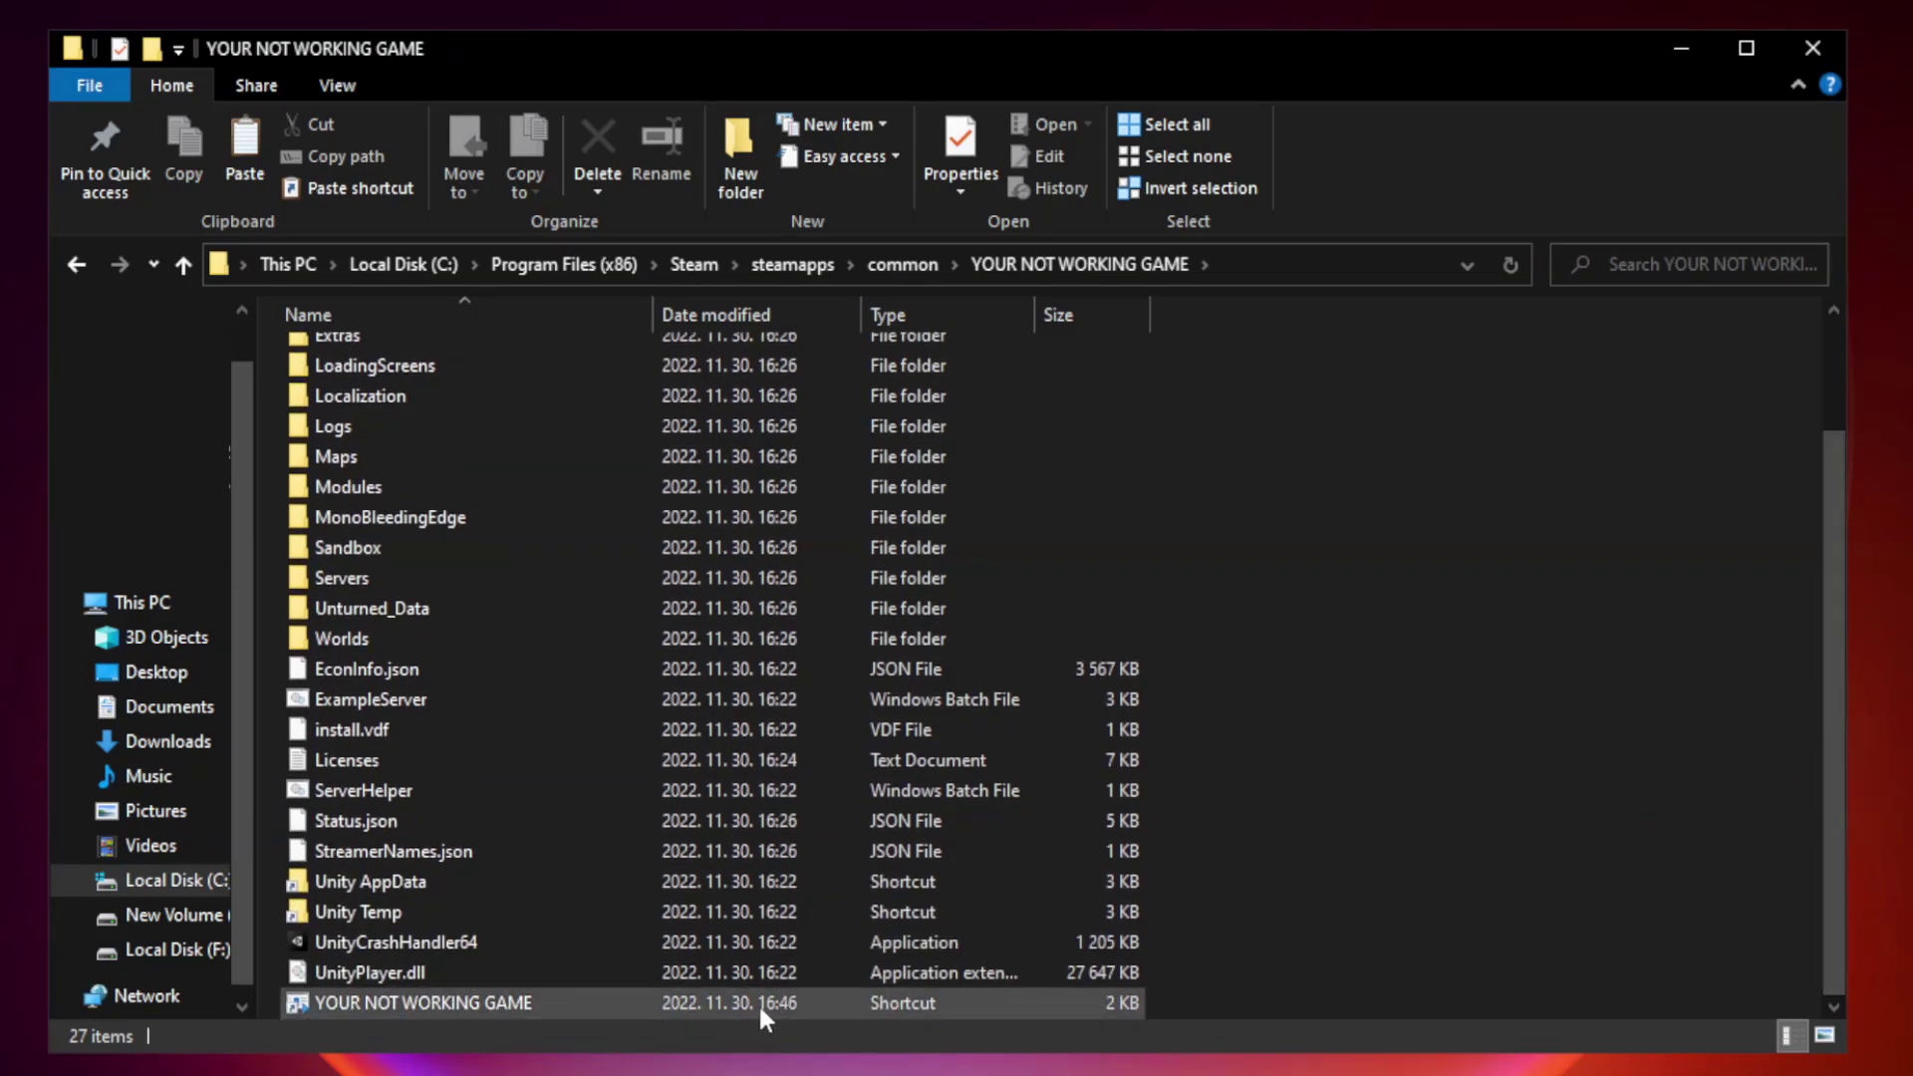
{"action": "left_click", "coordinate": [661, 1007]}
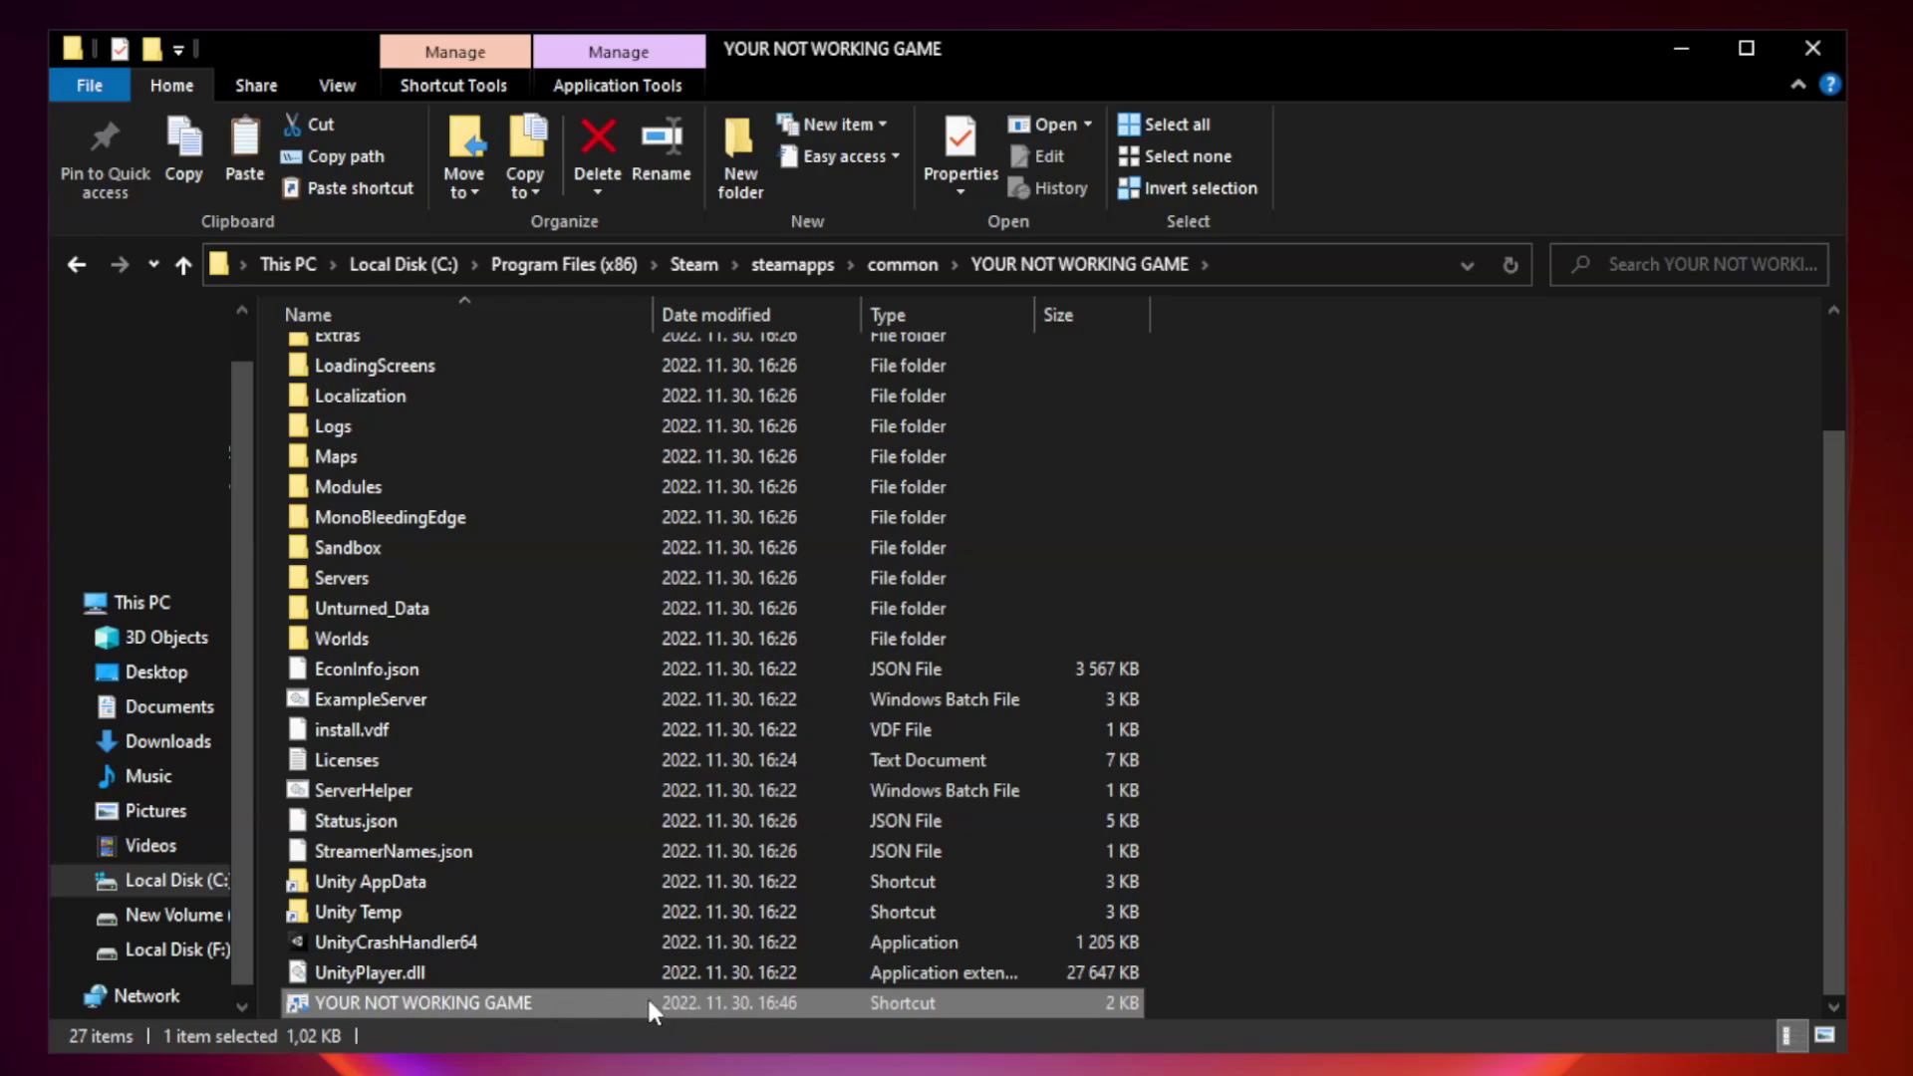
{"action": "right_click", "coordinate": [651, 1004]}
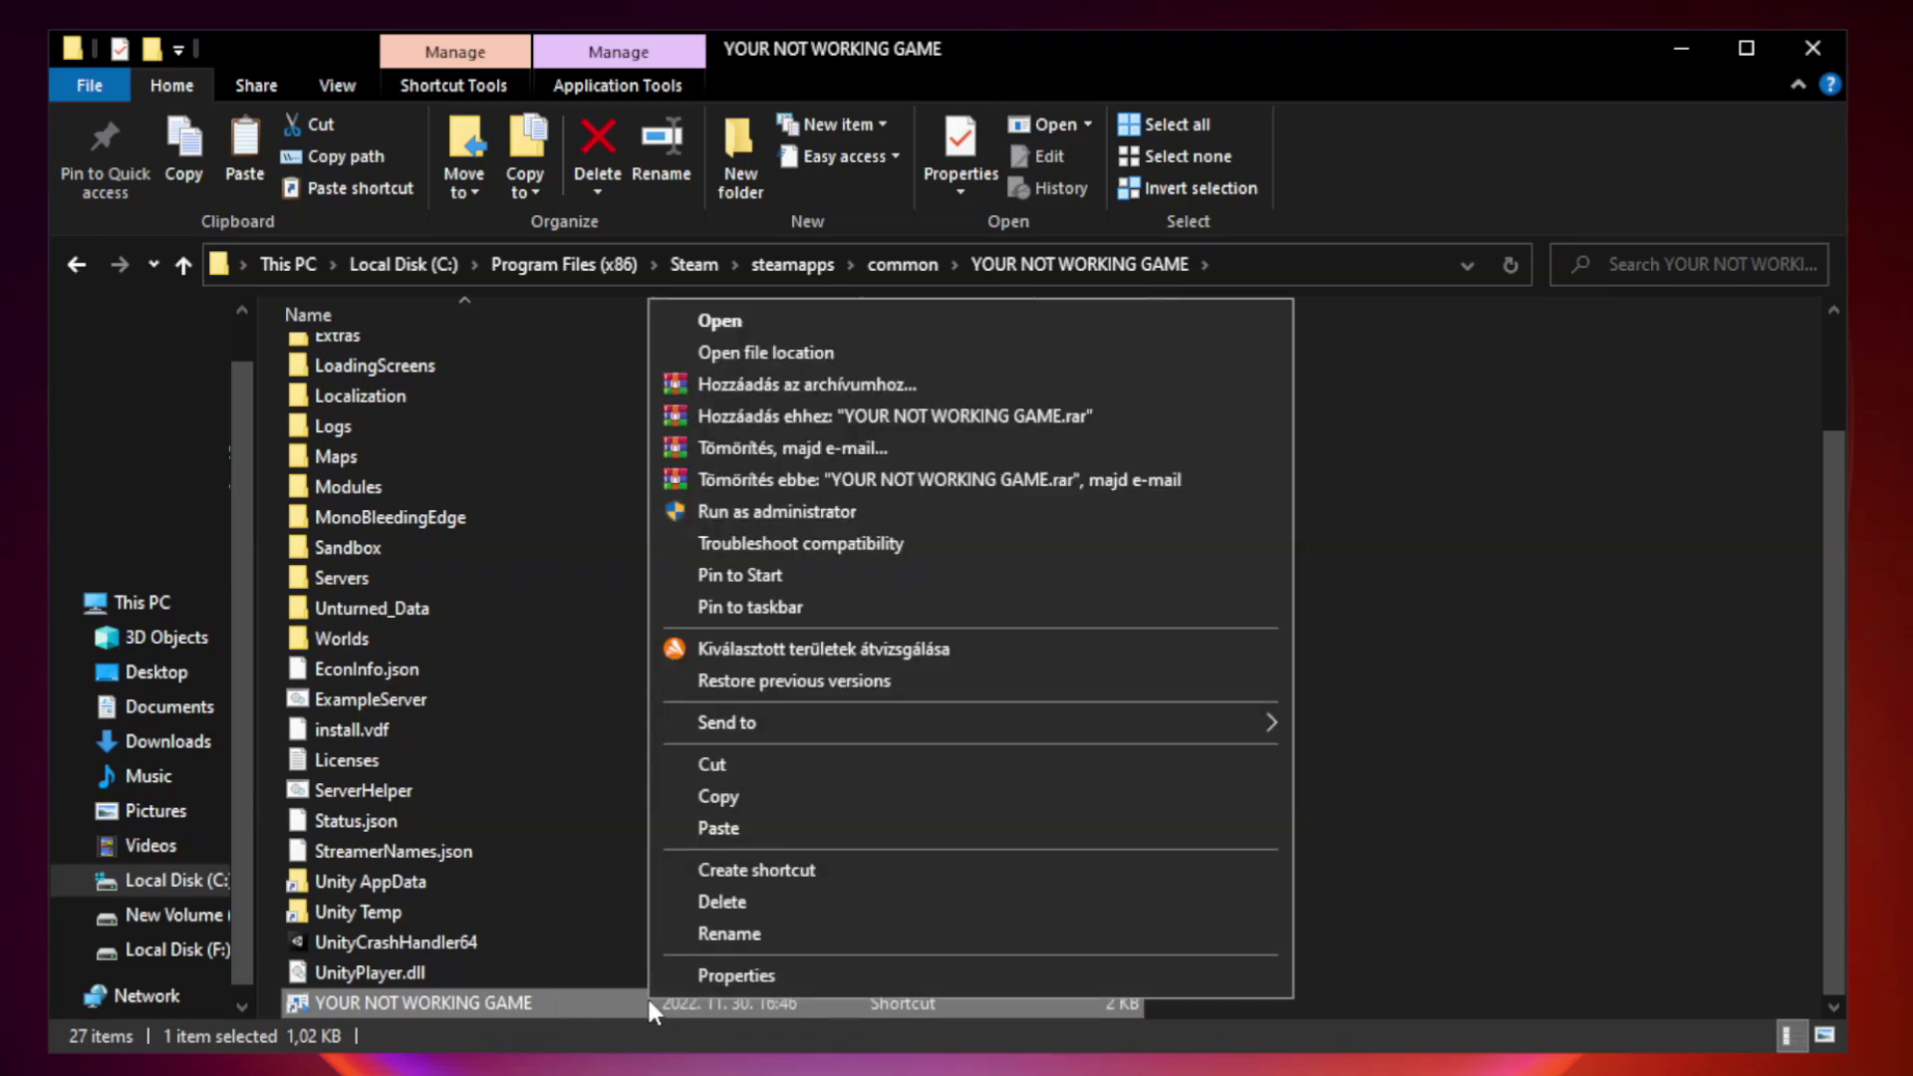
{"action": "left_click", "coordinate": [964, 976]}
Step: Set the shortcut to Windows 8 compatibility, run as administrator, with fullscreen optimizations disabled
{"action": "left_click_drag", "start_coordinate": [952, 528], "coordinate": [950, 215]}
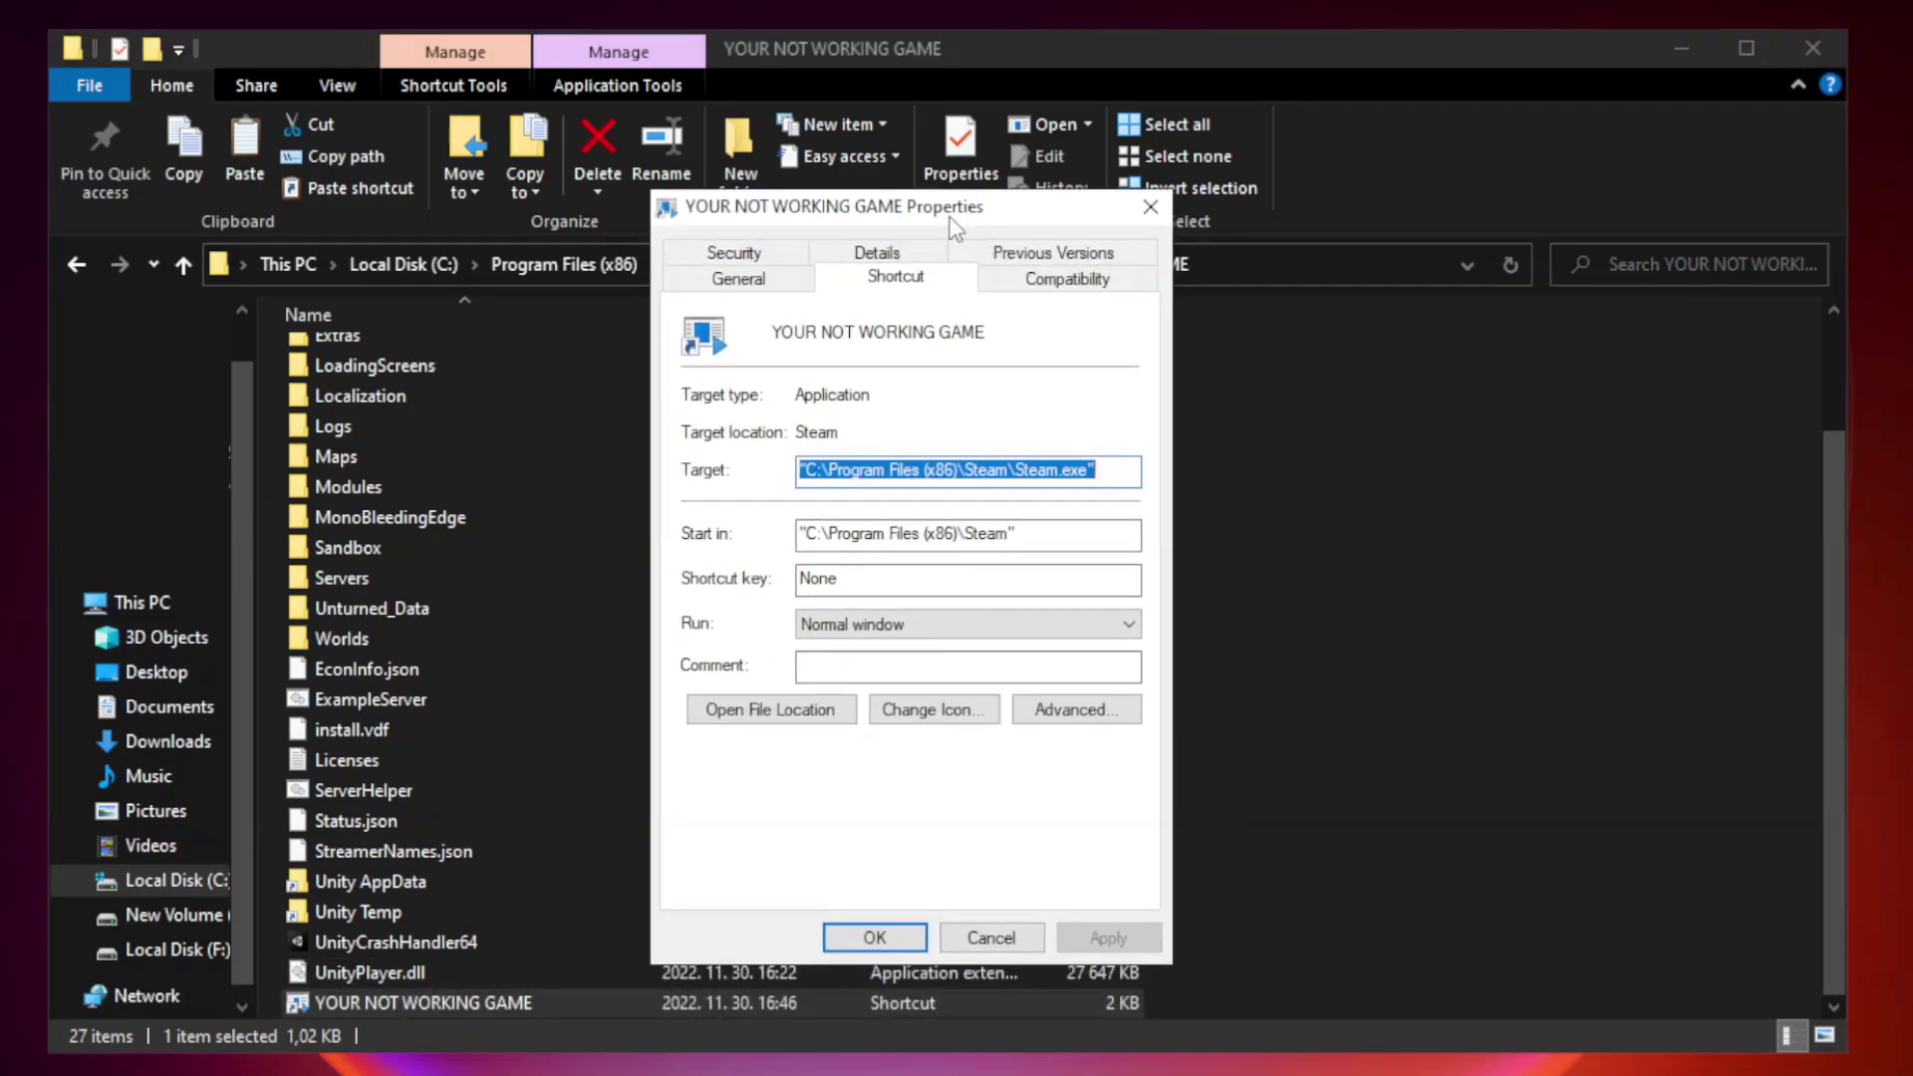
{"action": "left_click", "coordinate": [1059, 284]}
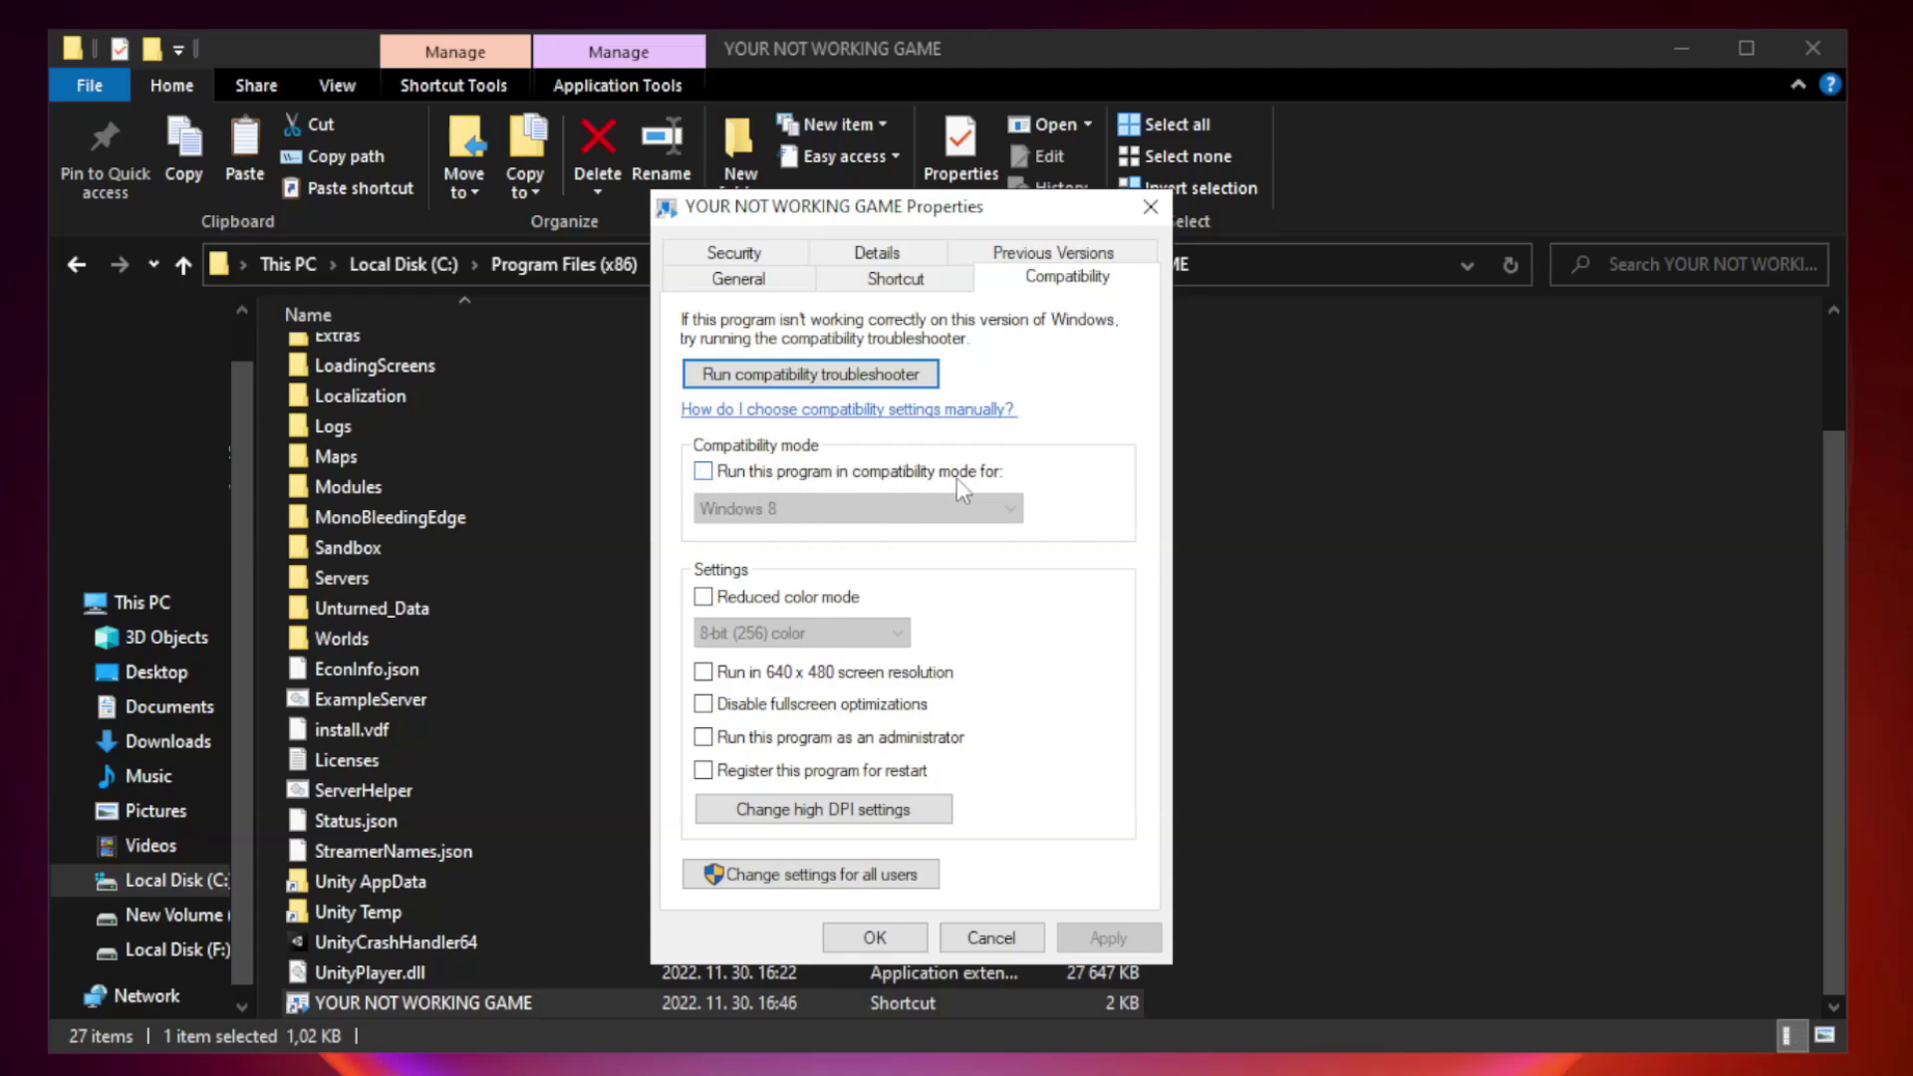
{"action": "left_click", "coordinate": [758, 470]}
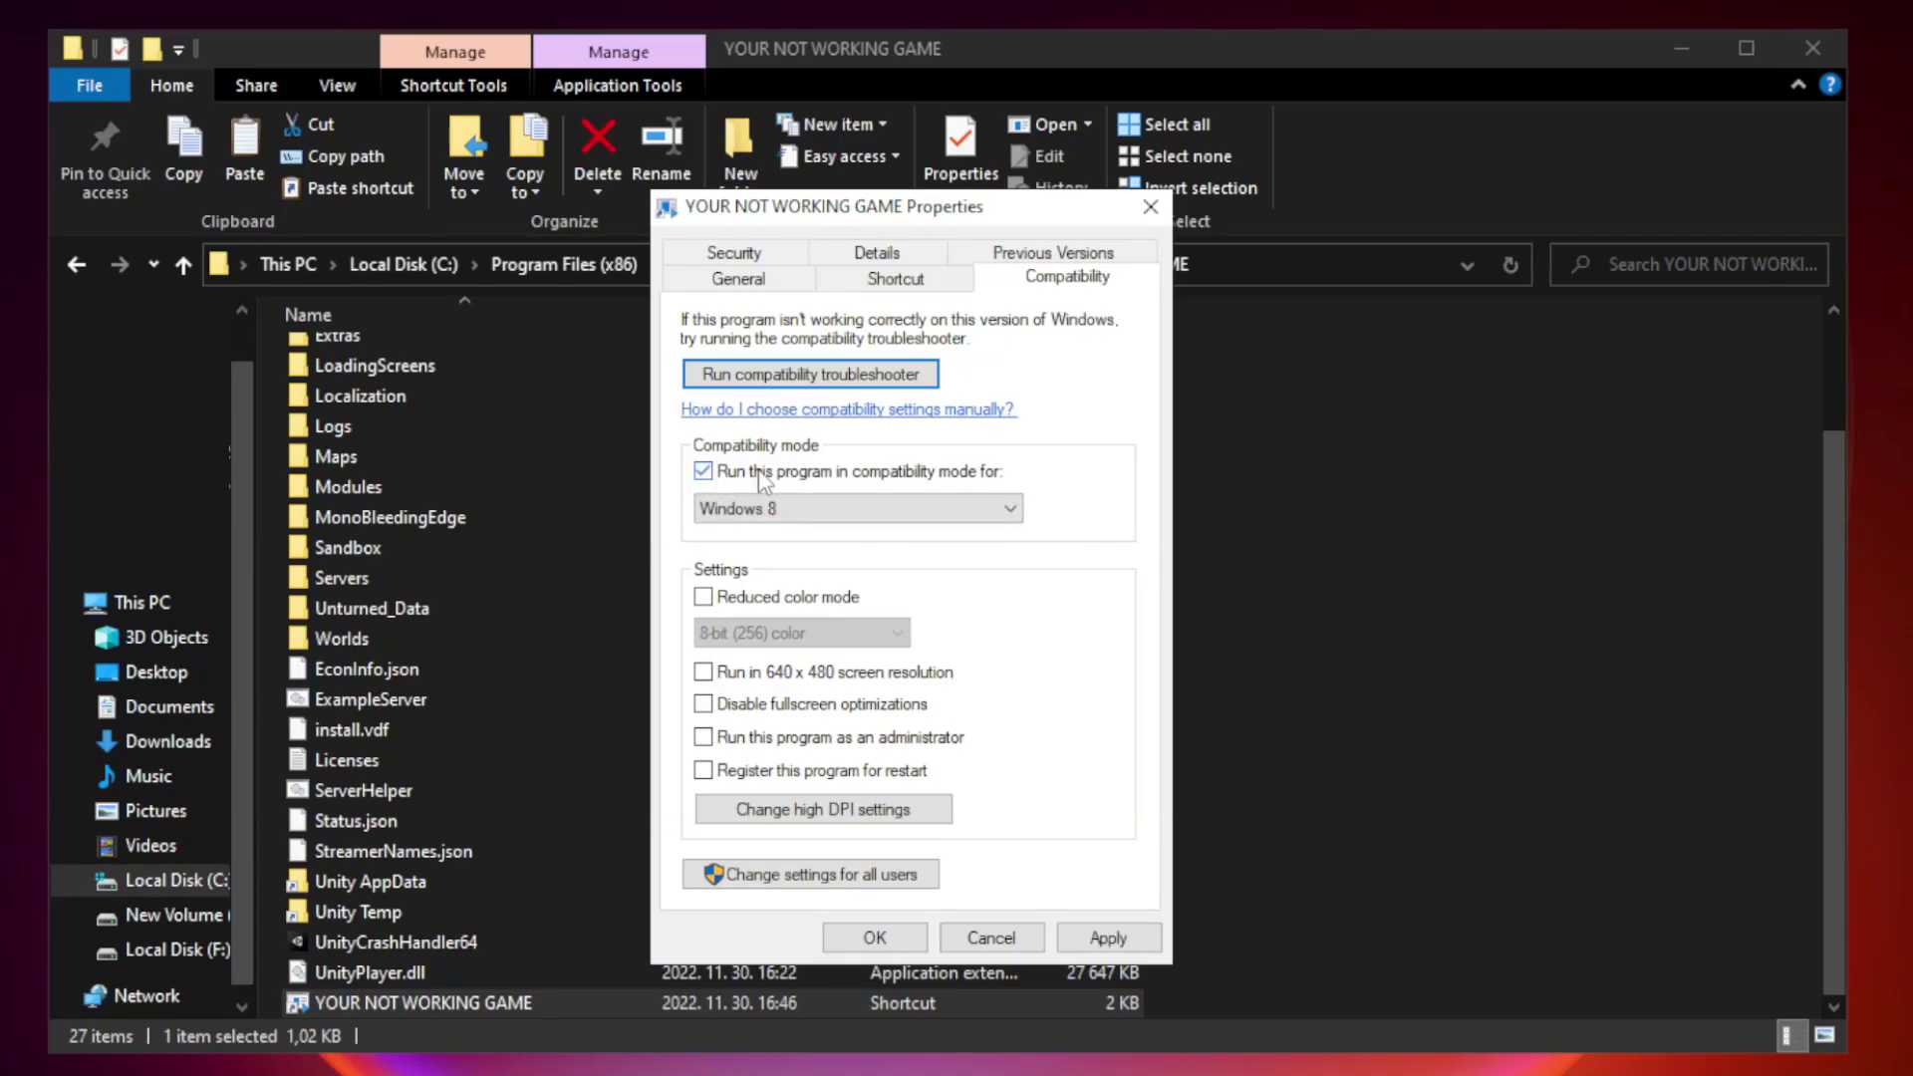
{"action": "left_click", "coordinate": [837, 509]}
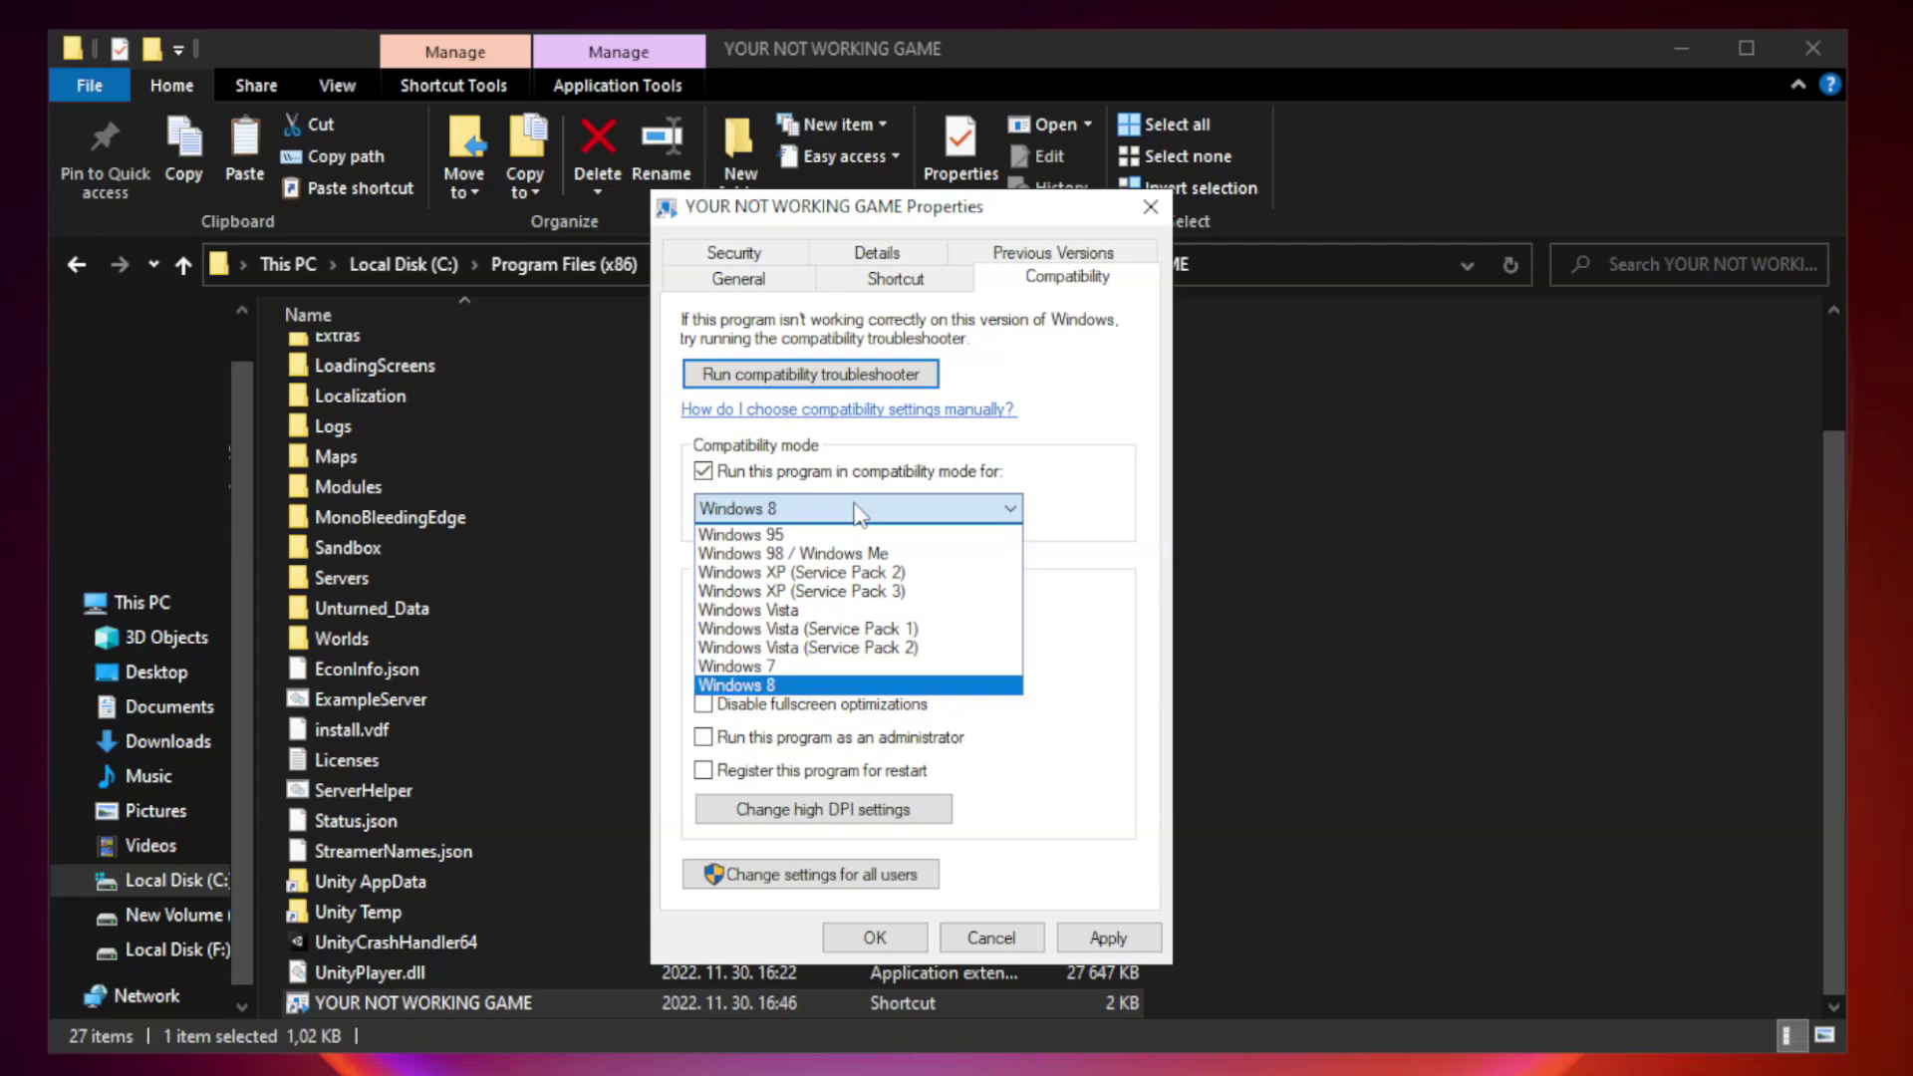
{"action": "left_click", "coordinate": [809, 686]}
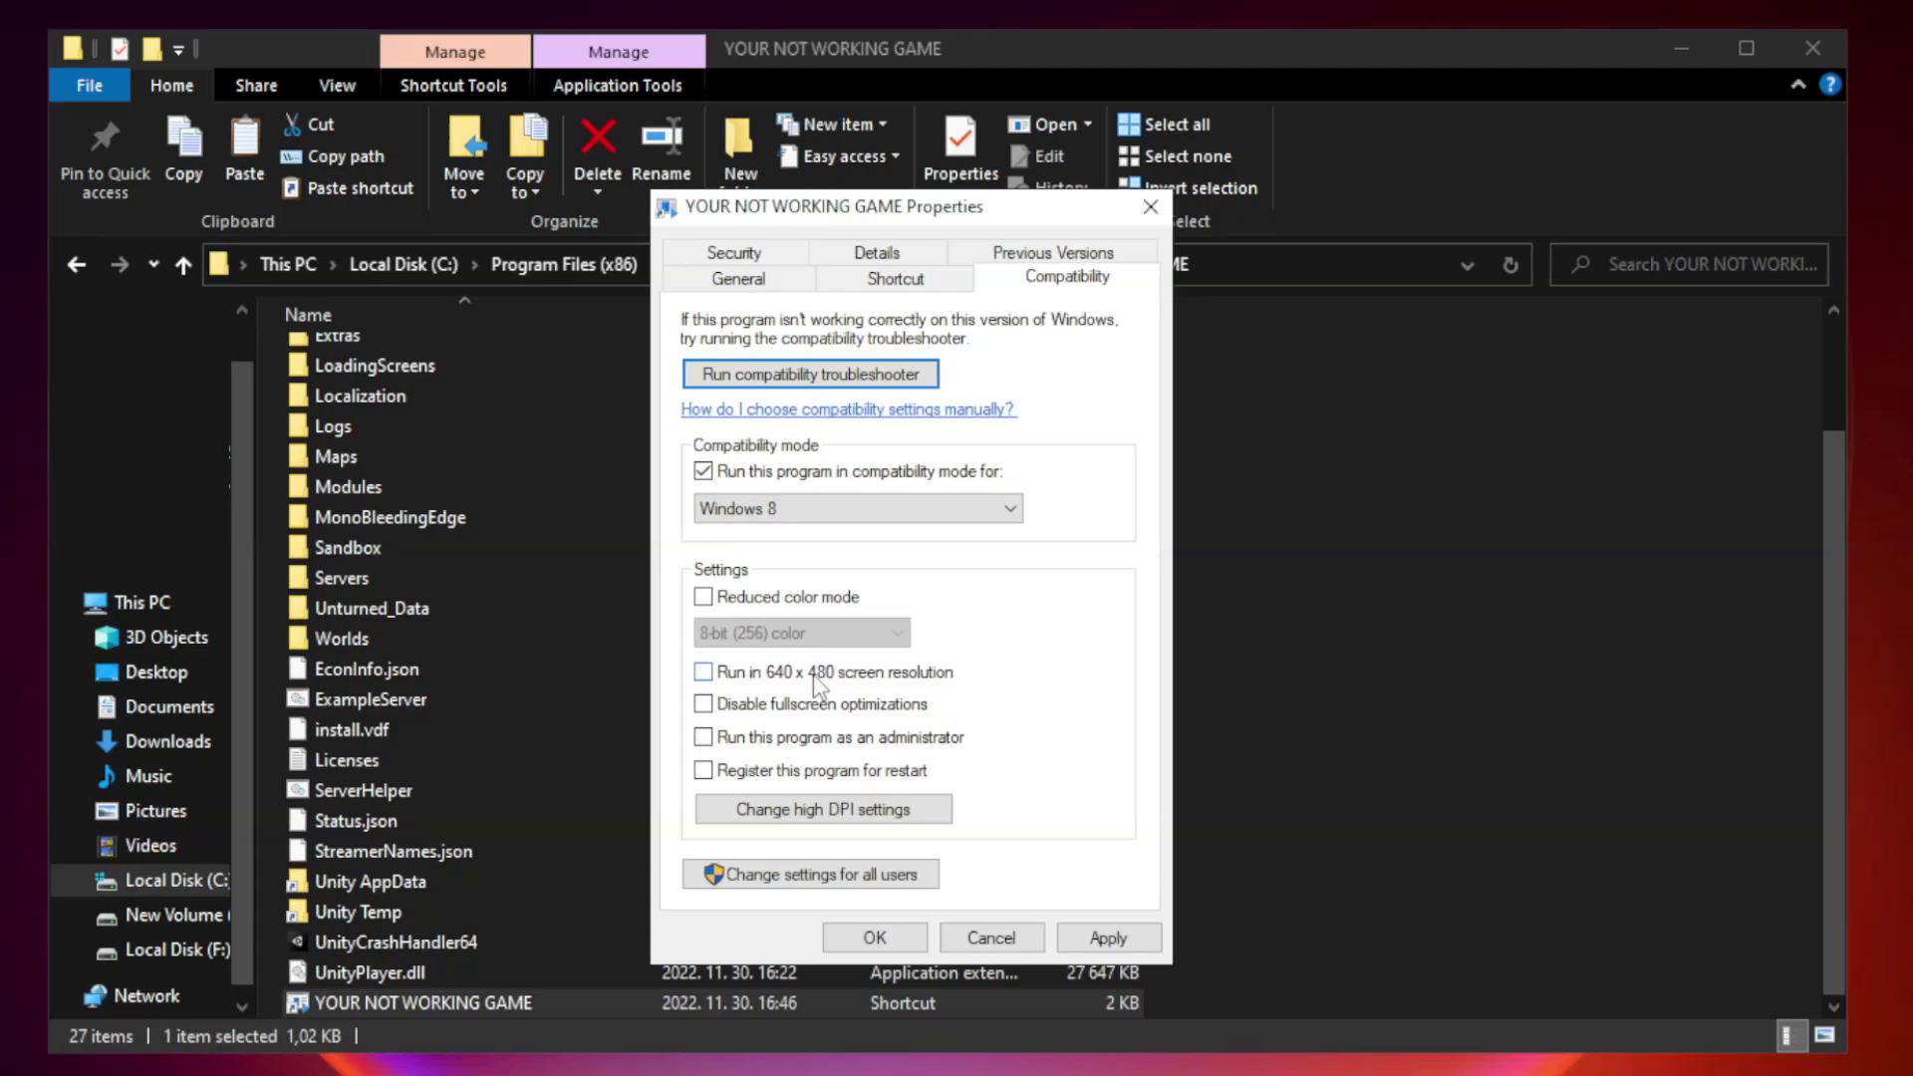
{"action": "left_click", "coordinate": [750, 710]}
{"action": "left_click", "coordinate": [755, 752]}
{"action": "left_click", "coordinate": [1105, 942]}
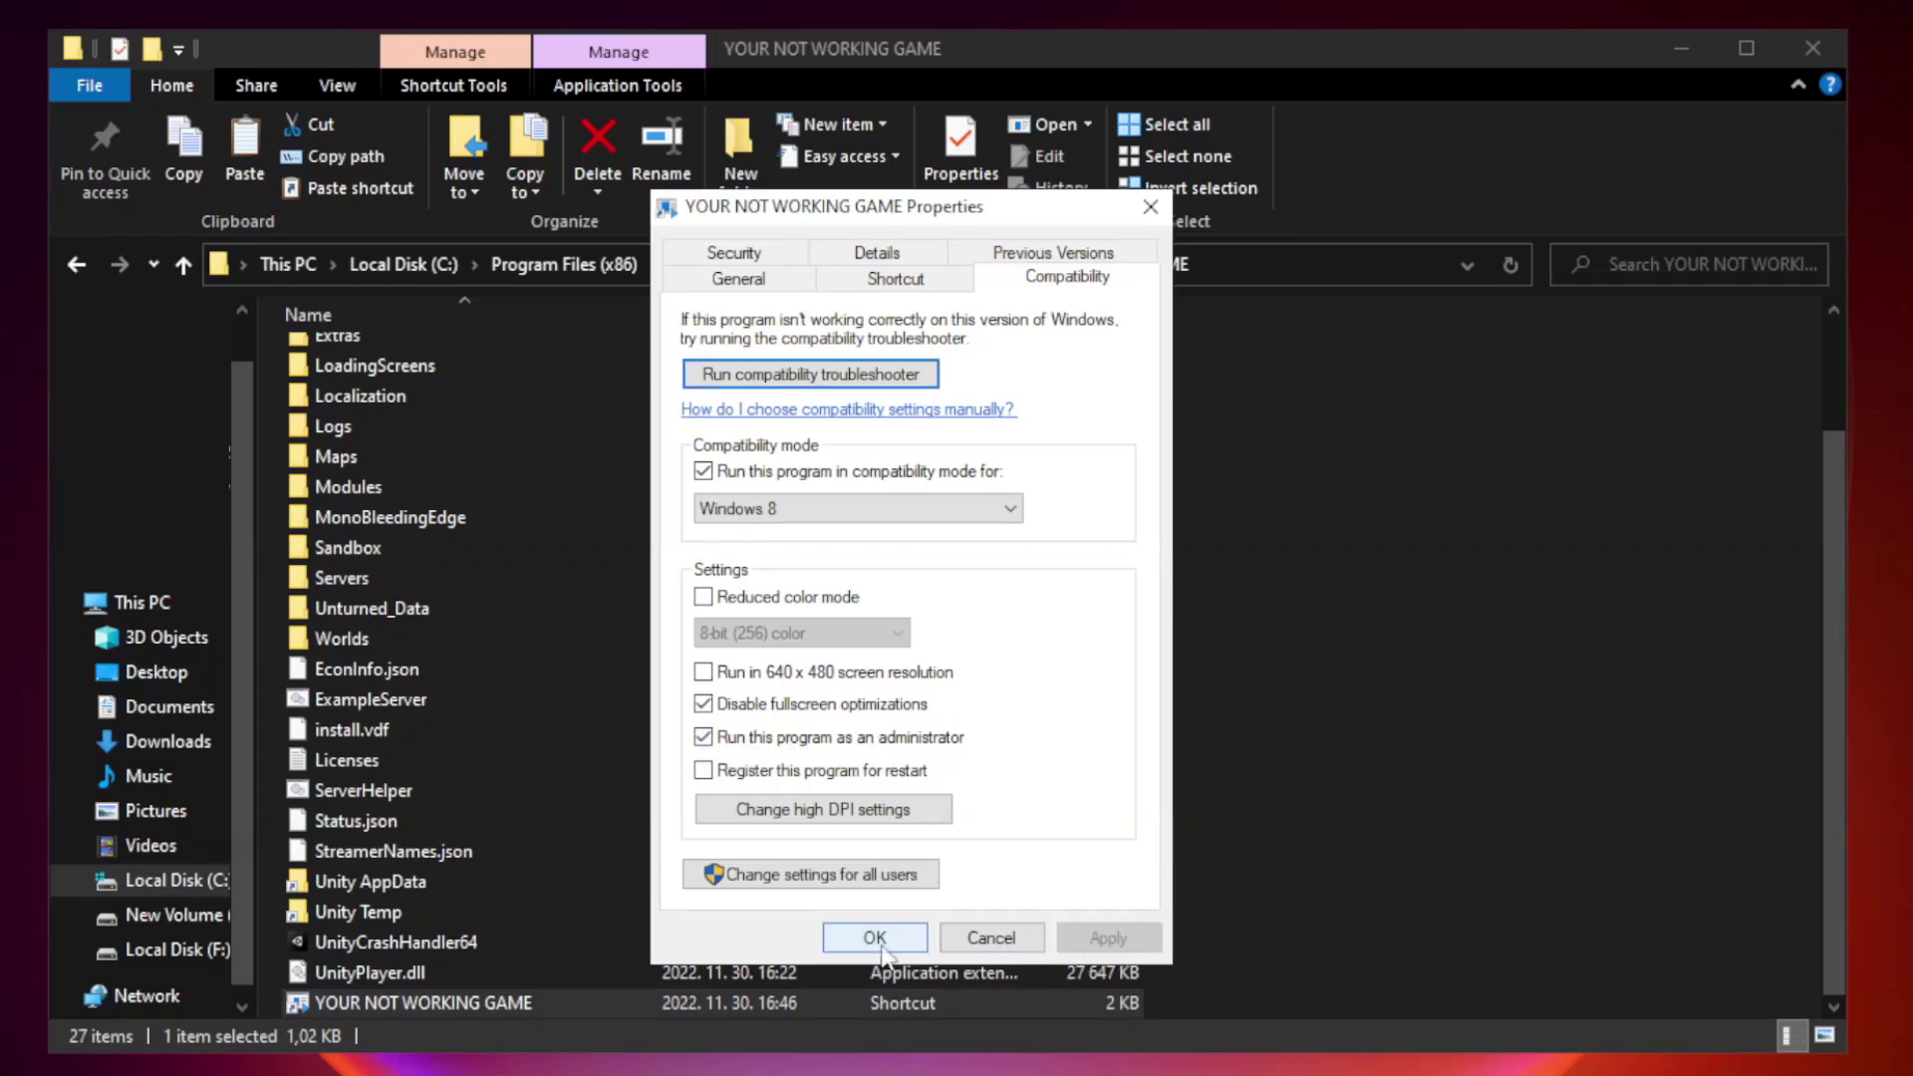
{"action": "left_click", "coordinate": [874, 938]}
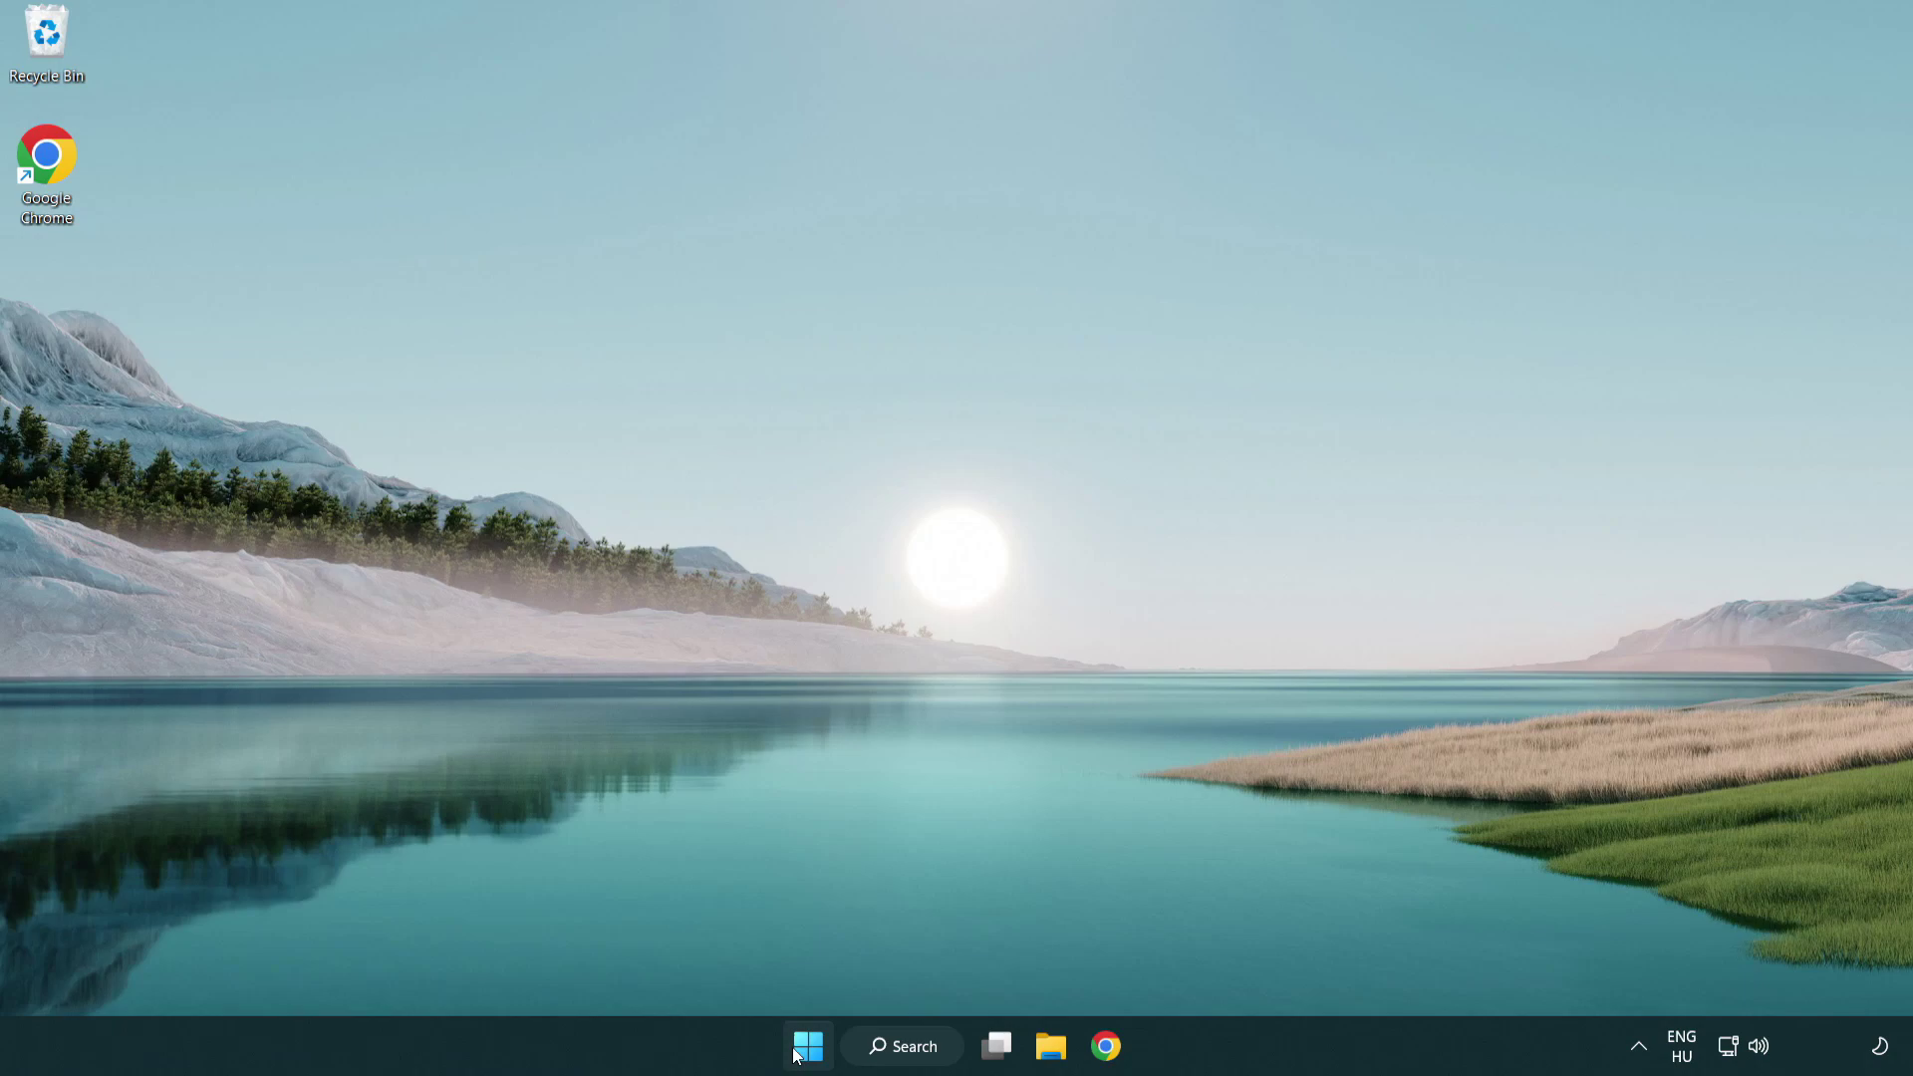
Step: Open Task Manager's startup apps list and disable Terminal
{"action": "right_click", "coordinate": [809, 1050]}
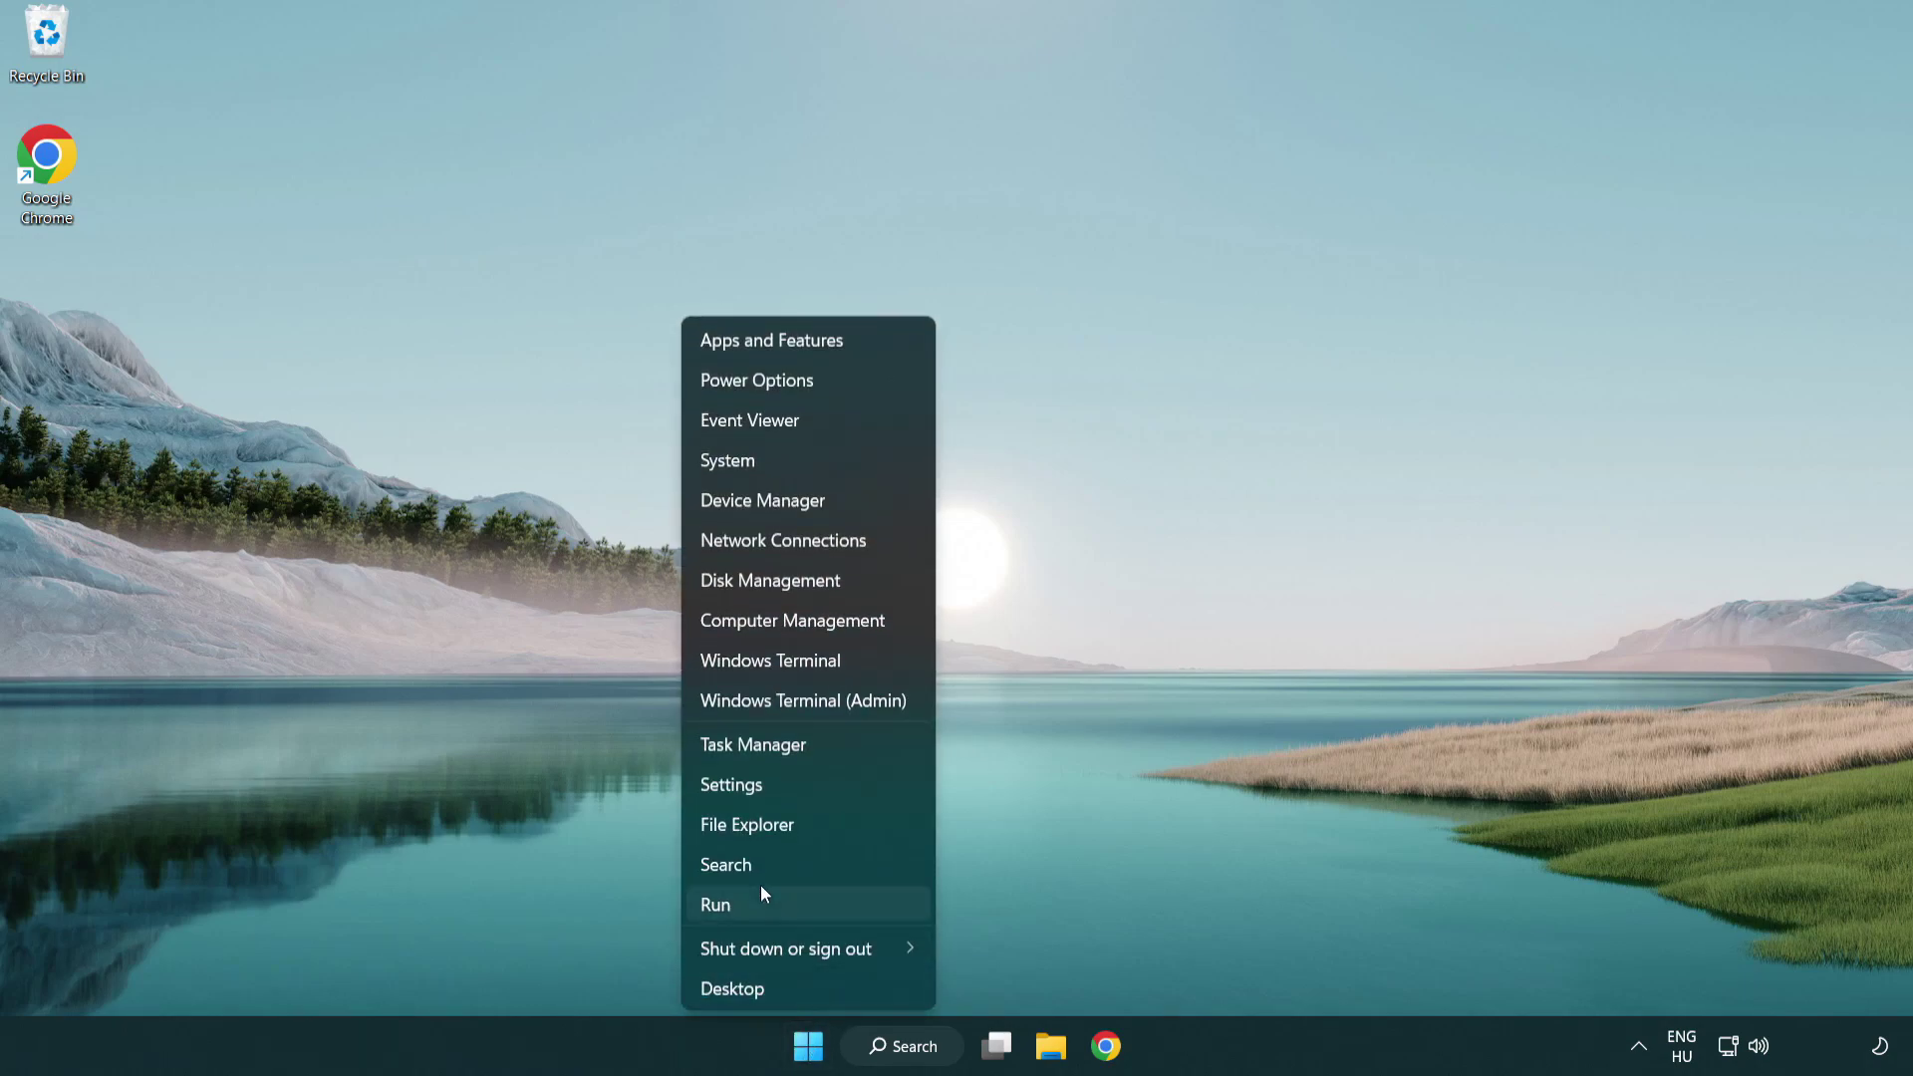
{"action": "left_click", "coordinate": [846, 750]}
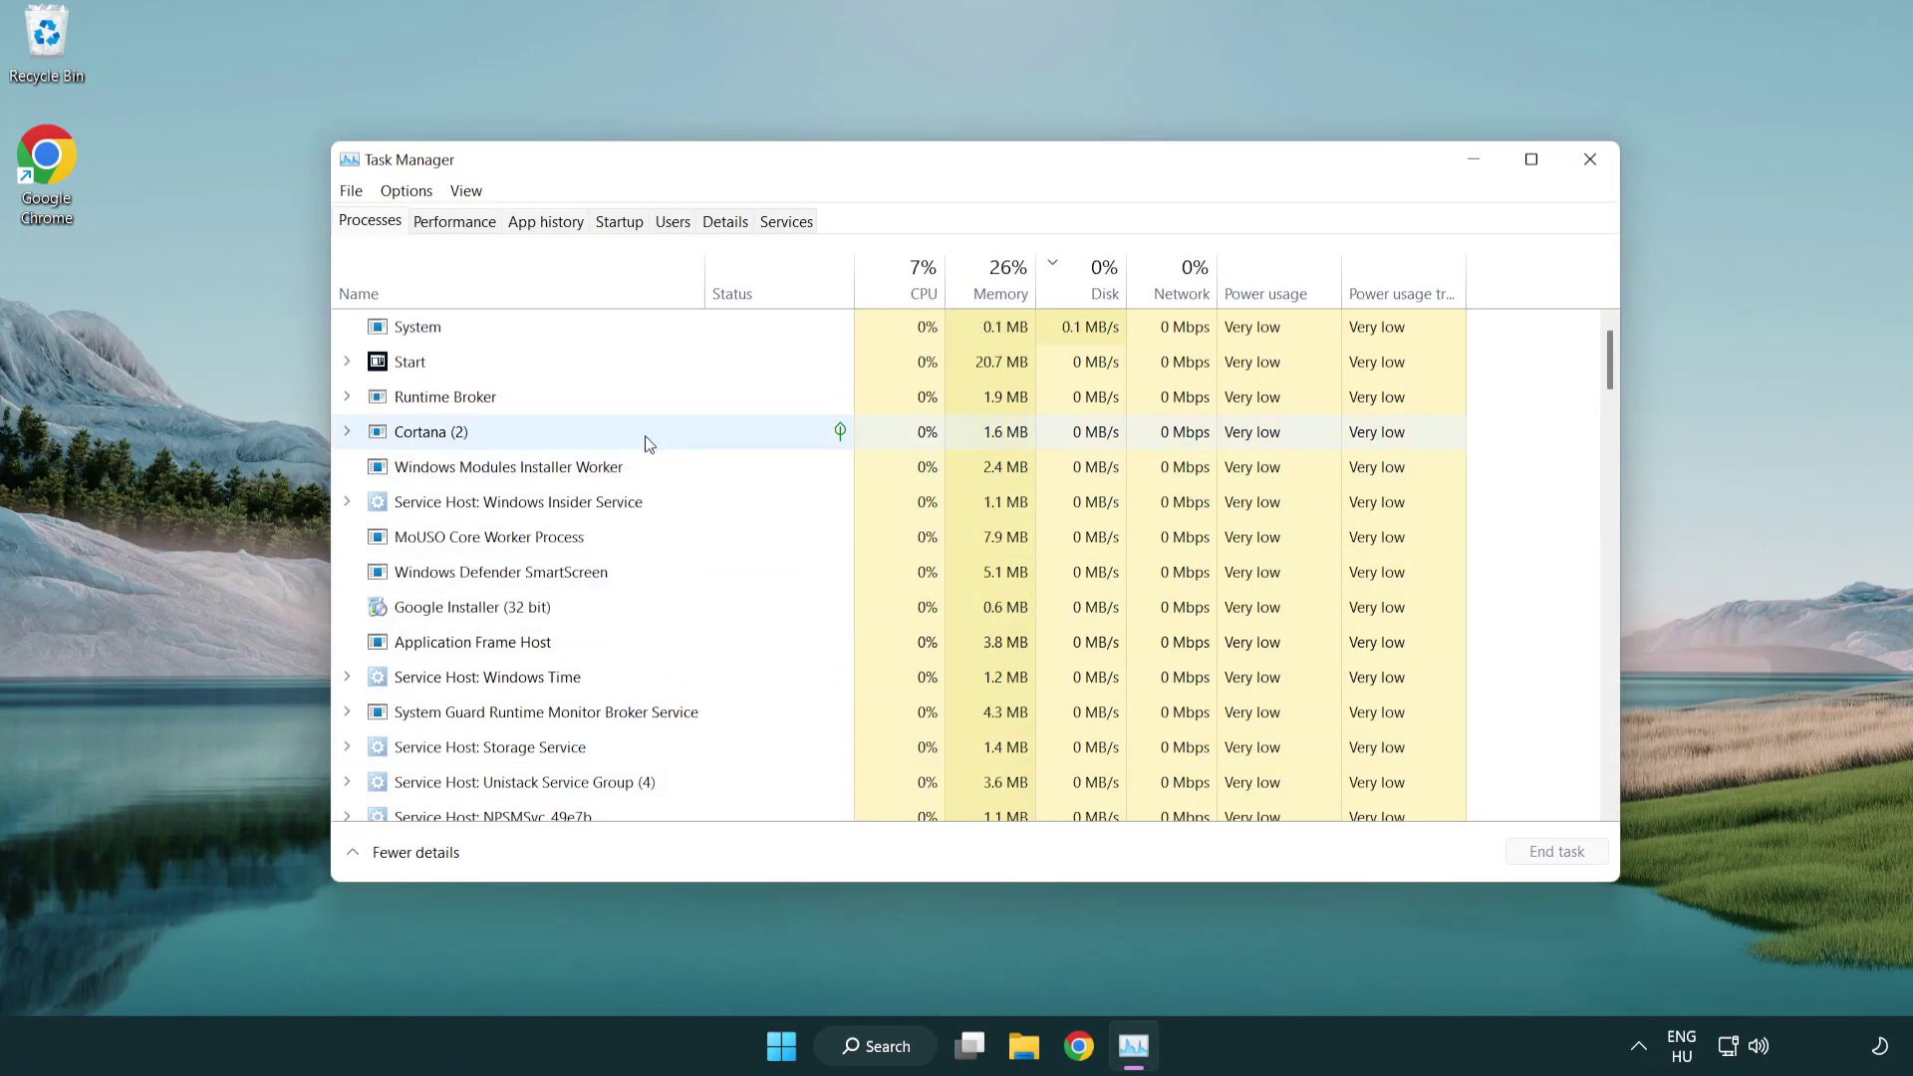
{"action": "left_click", "coordinate": [621, 222]}
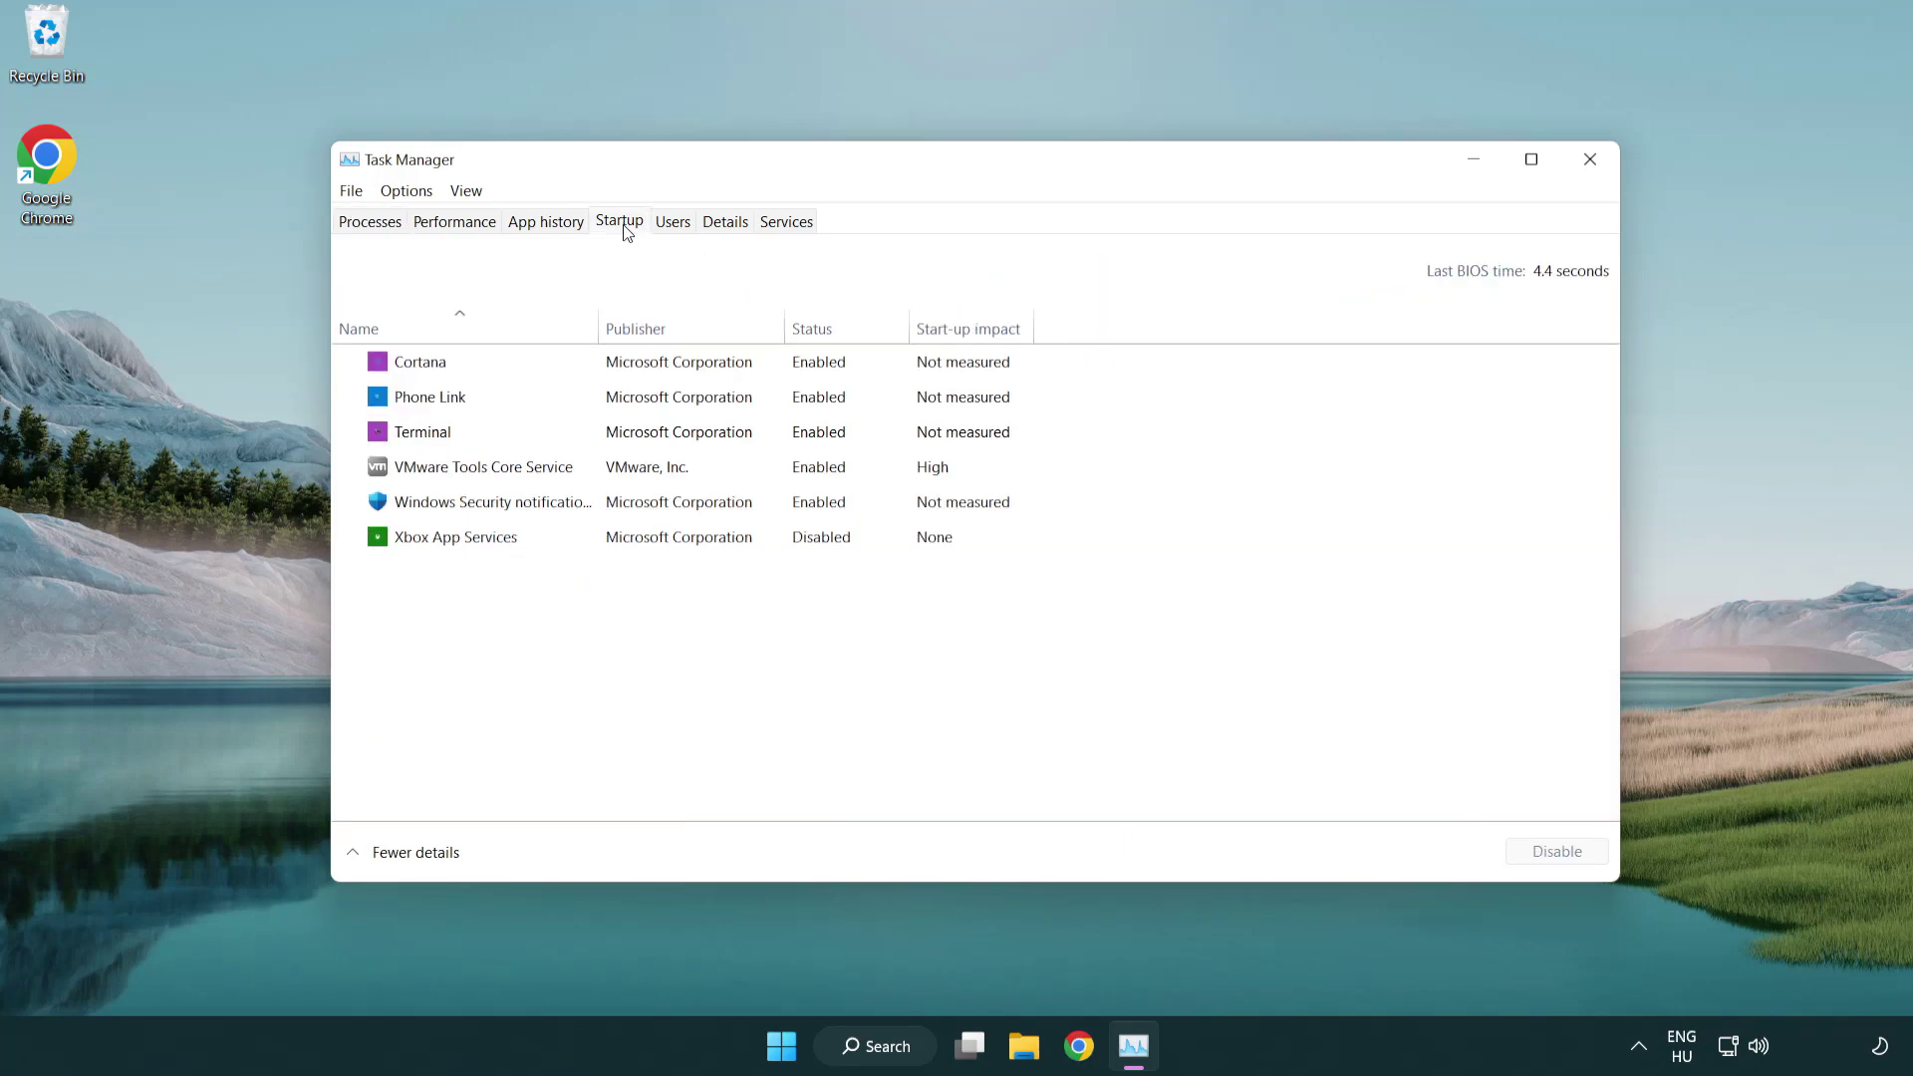
{"action": "left_click", "coordinate": [625, 434]}
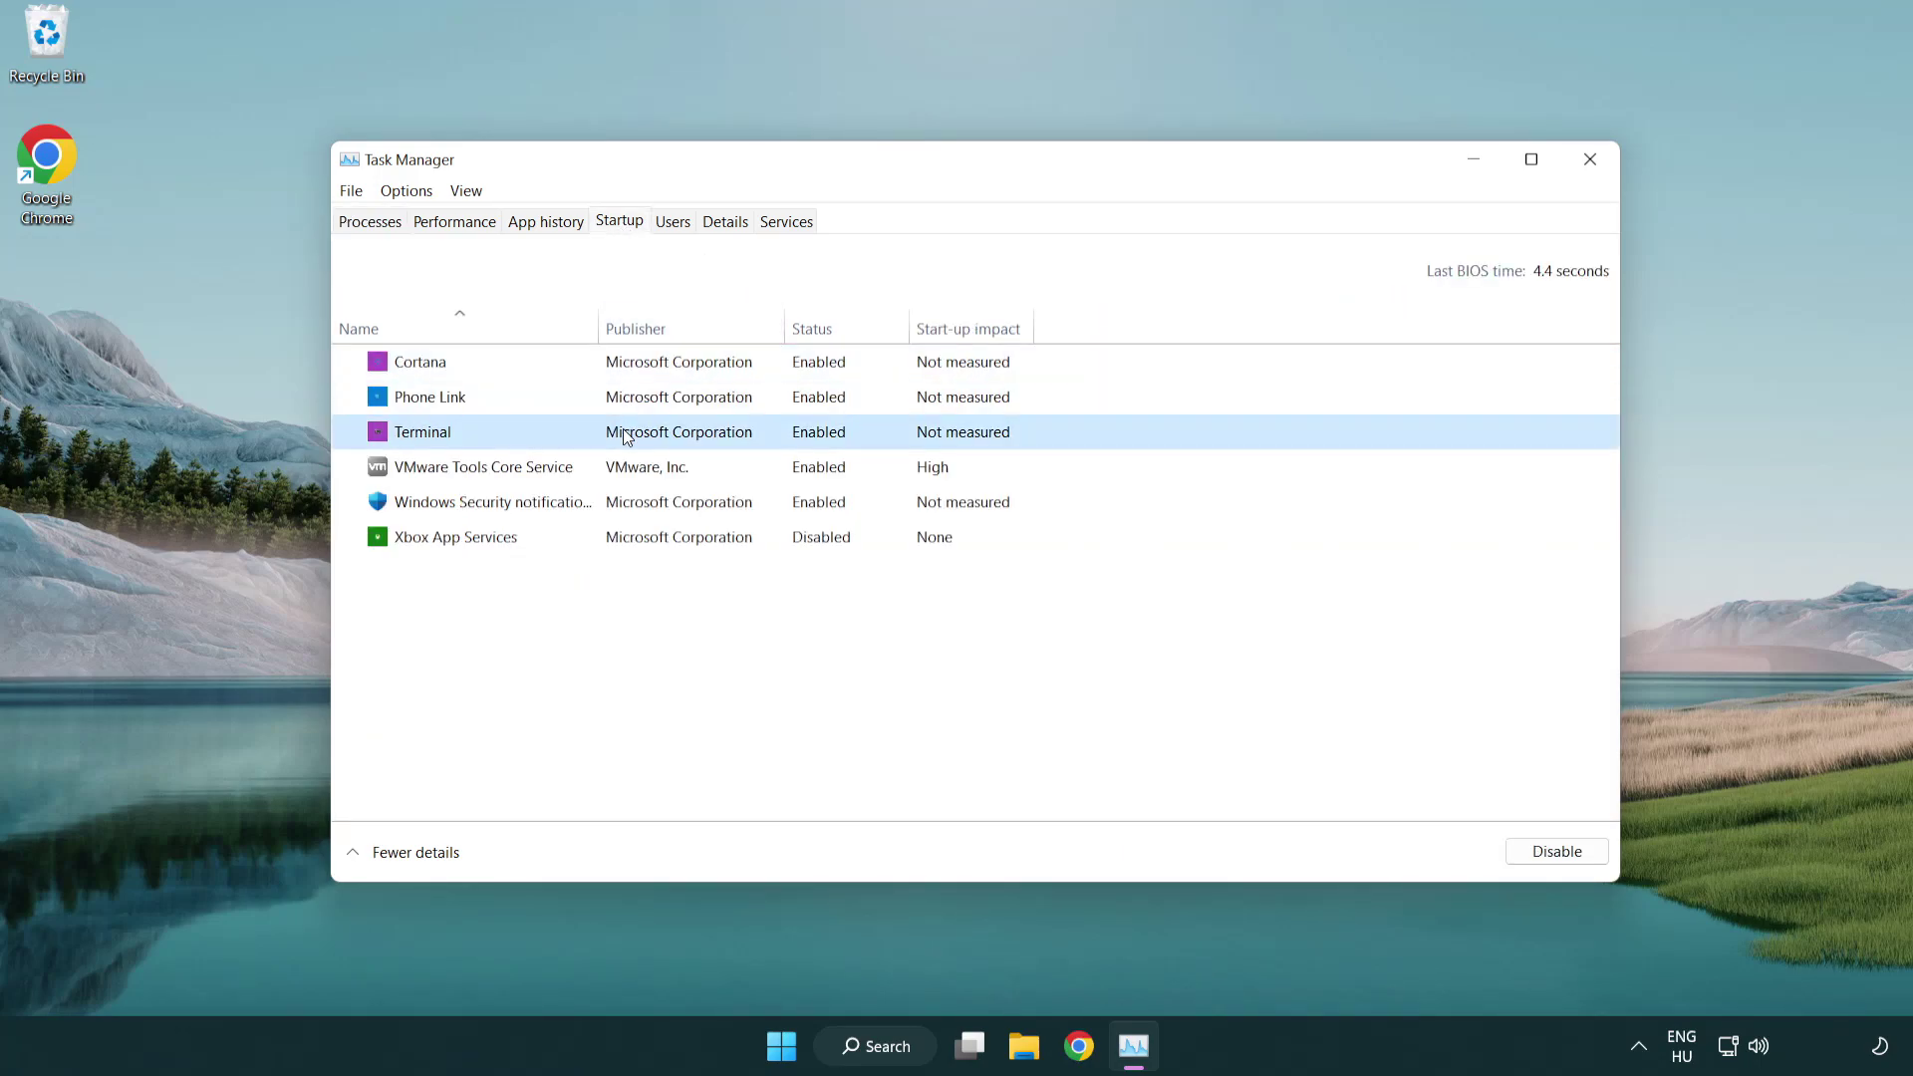
{"action": "left_click", "coordinate": [1549, 852]}
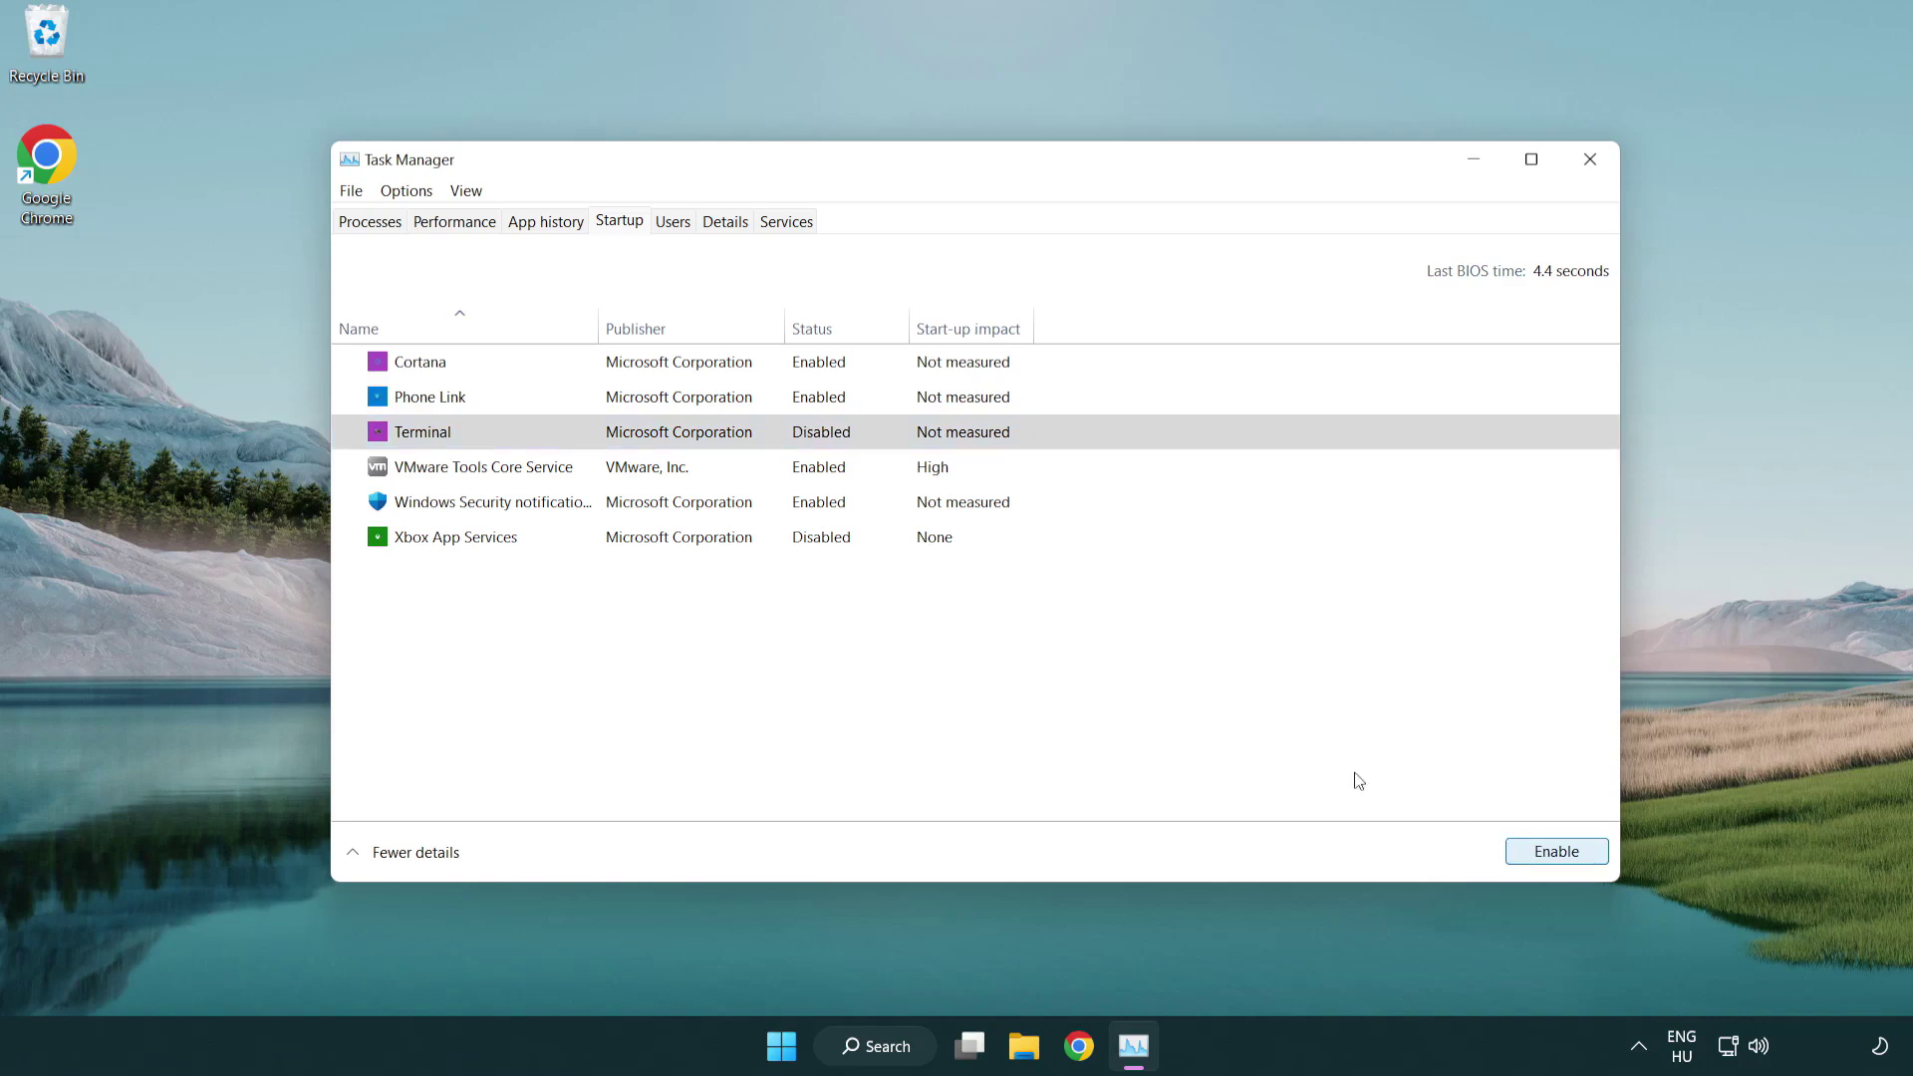
Step: Disable Phone Link, Cortana and Windows Security notifications at startup, then close Task Manager
{"action": "left_click", "coordinate": [797, 403]}
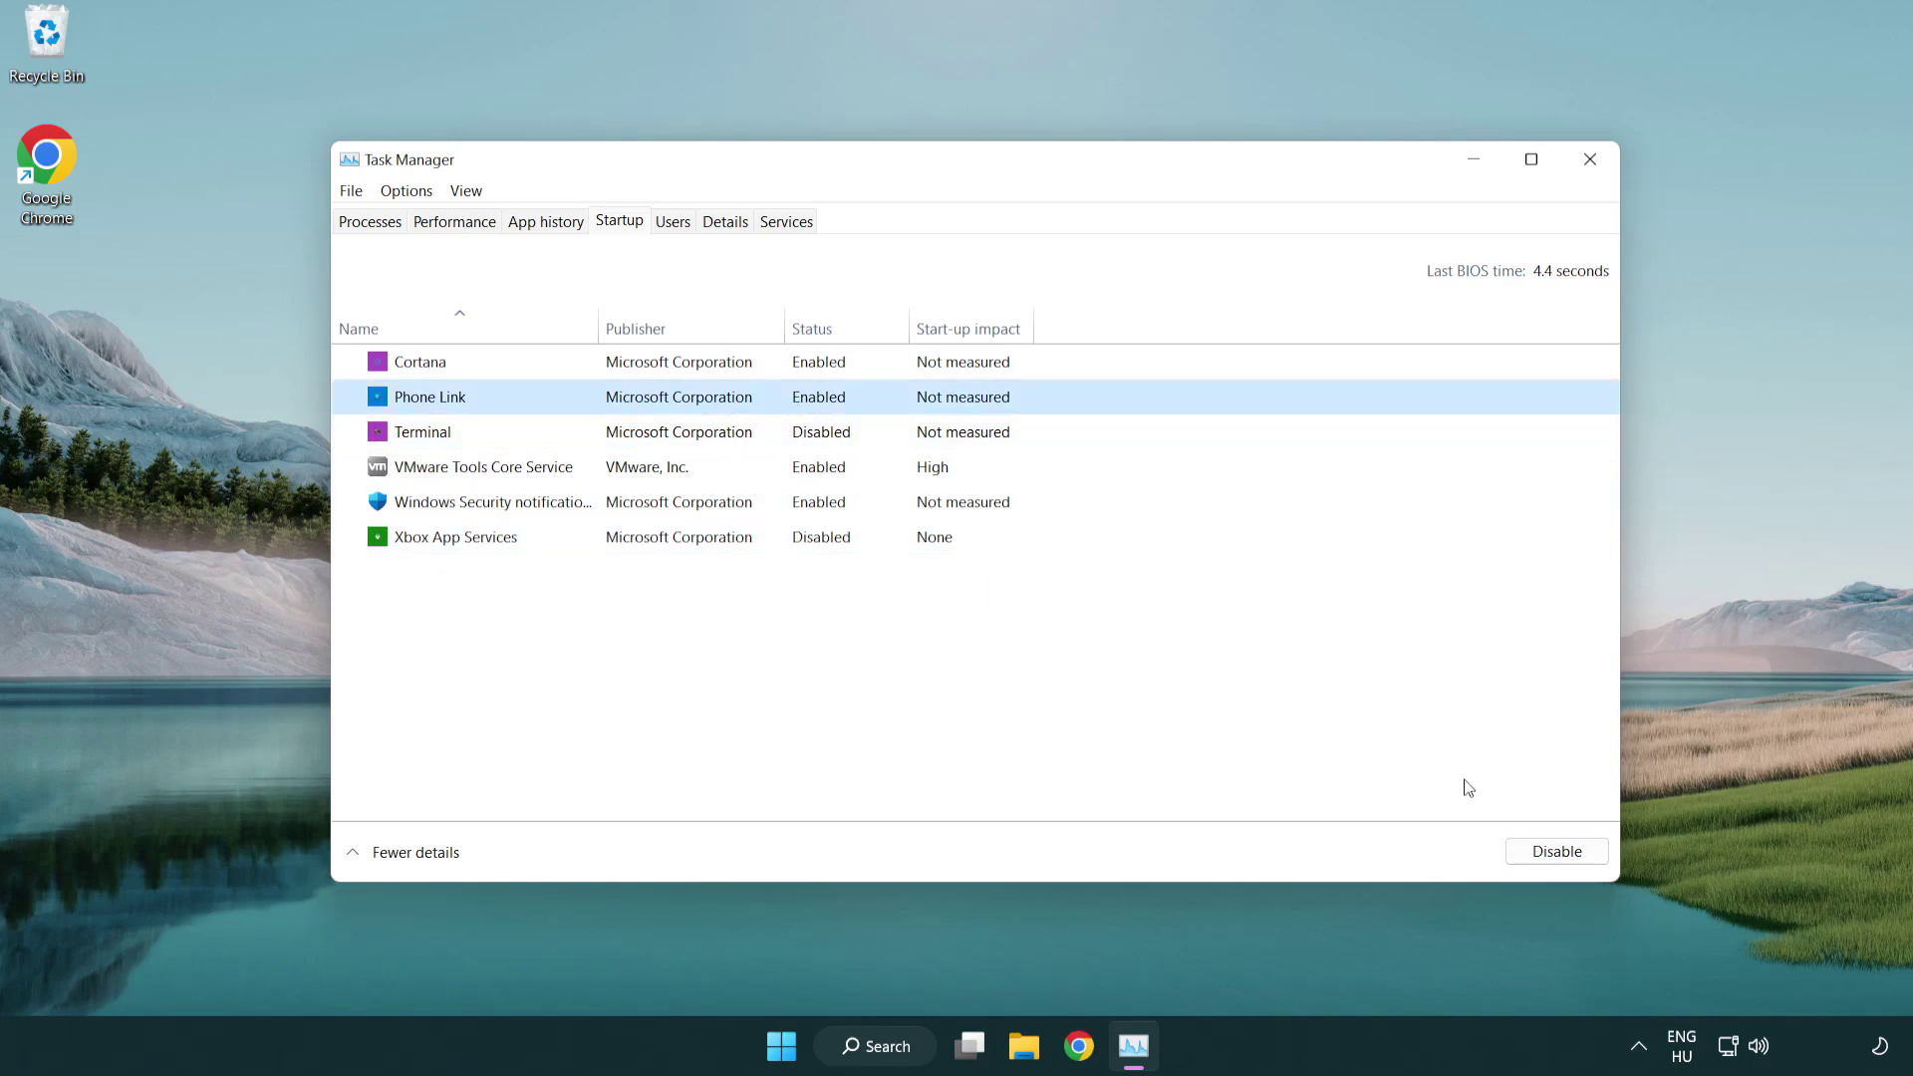
{"action": "left_click", "coordinate": [1555, 857]}
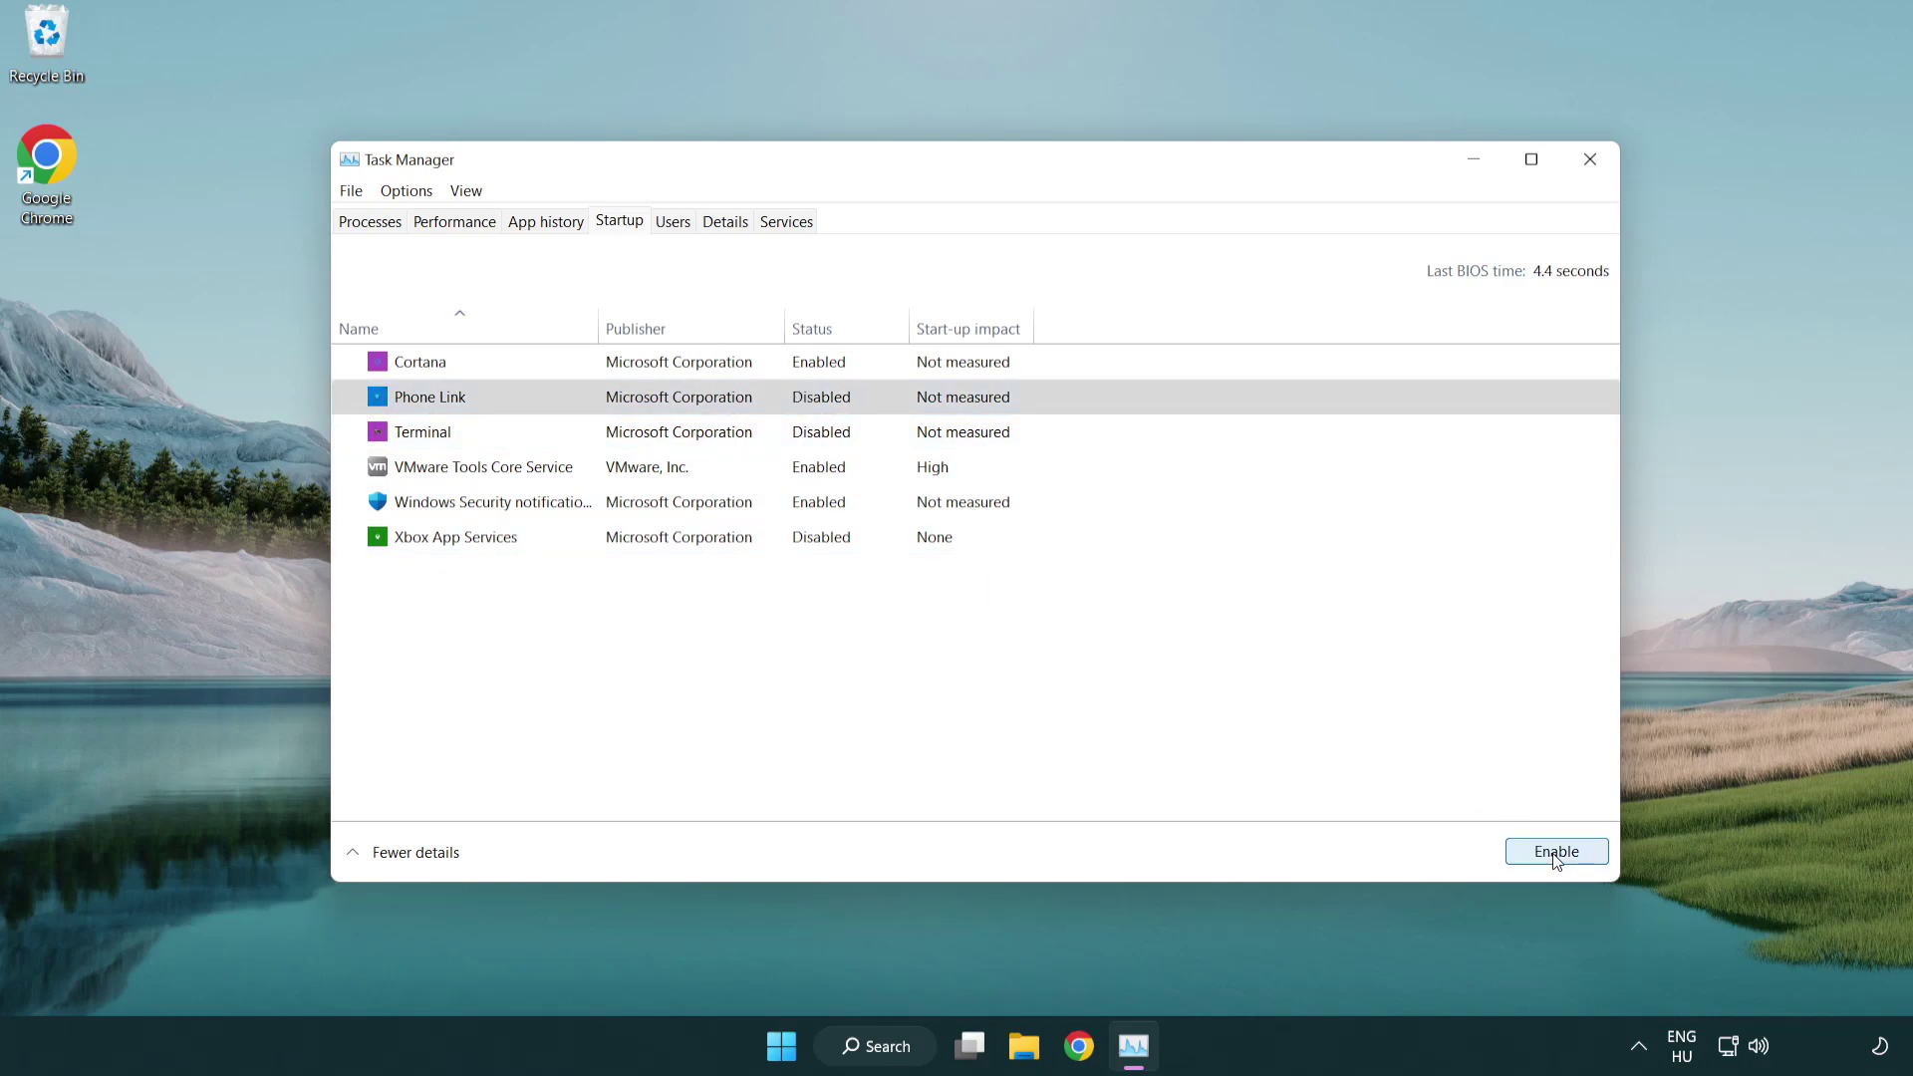
{"action": "left_click", "coordinate": [683, 373]}
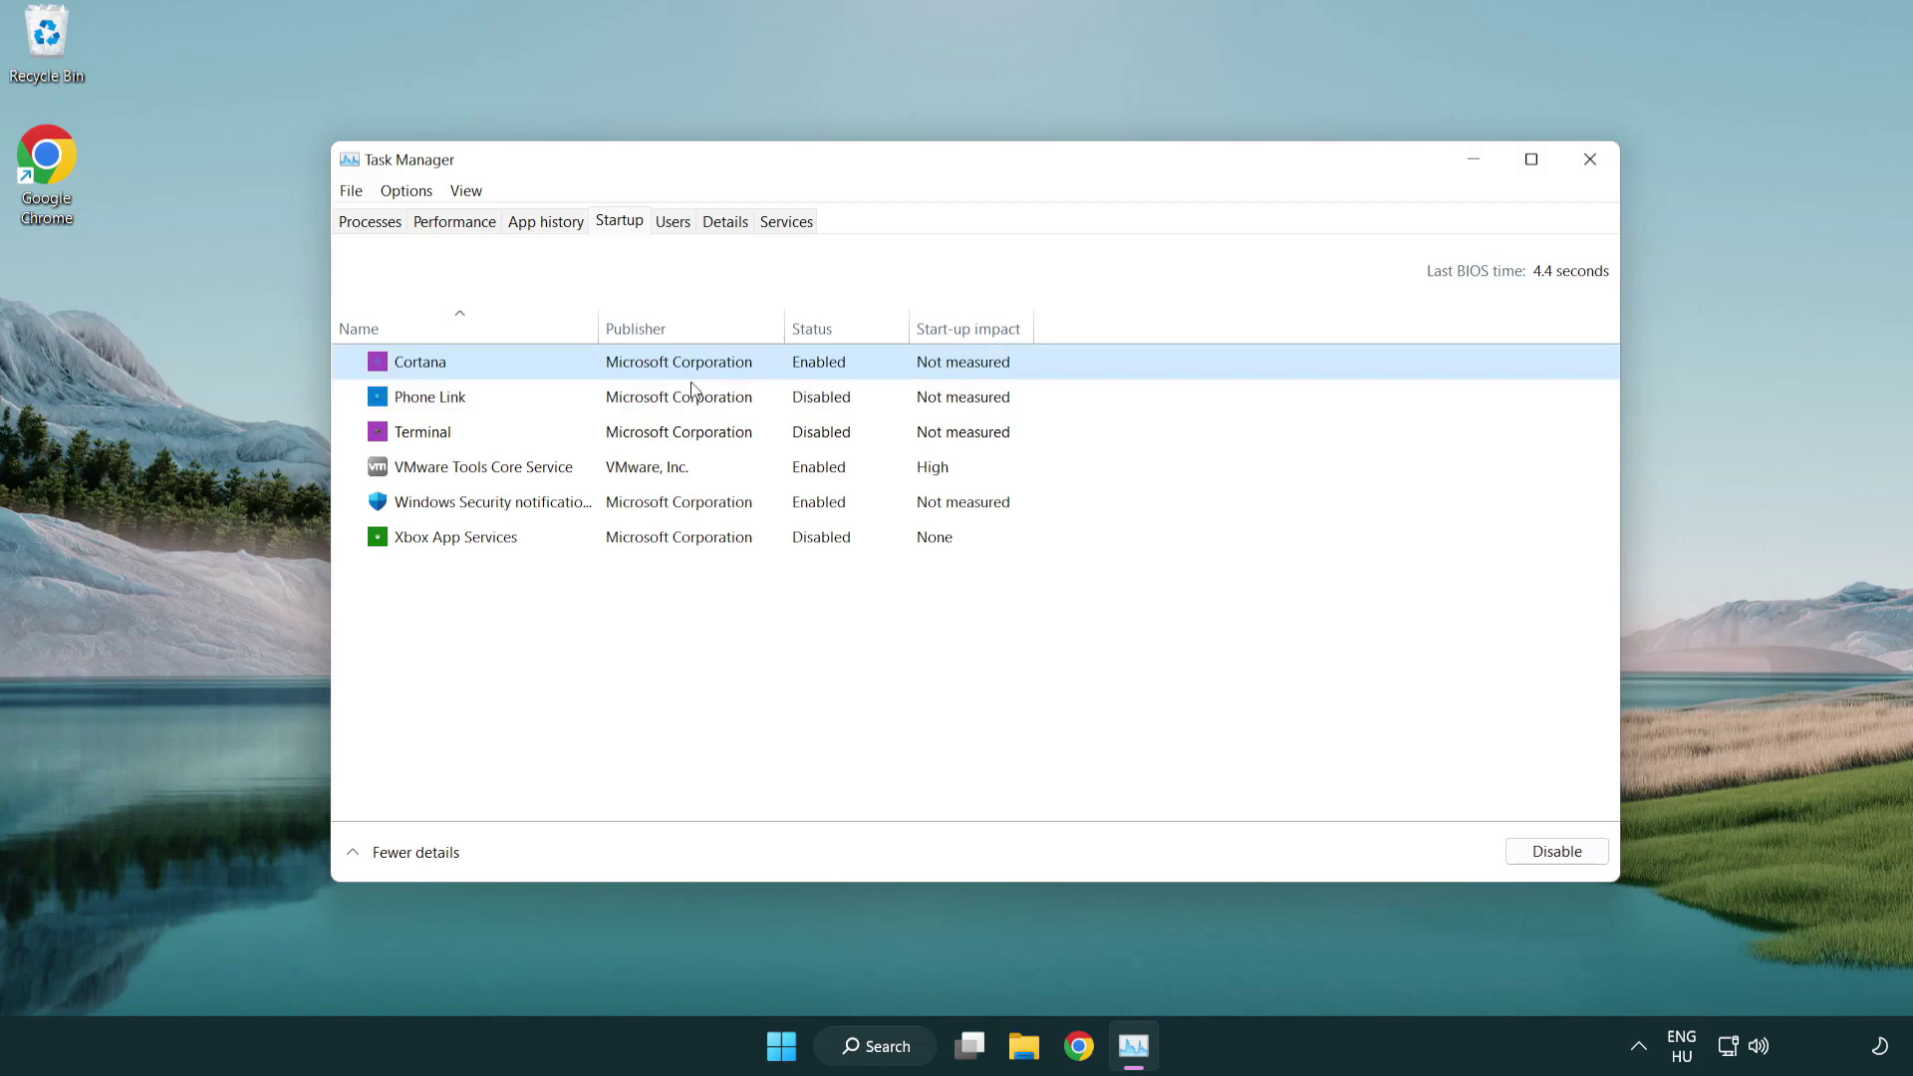
{"action": "left_click", "coordinate": [1518, 846]}
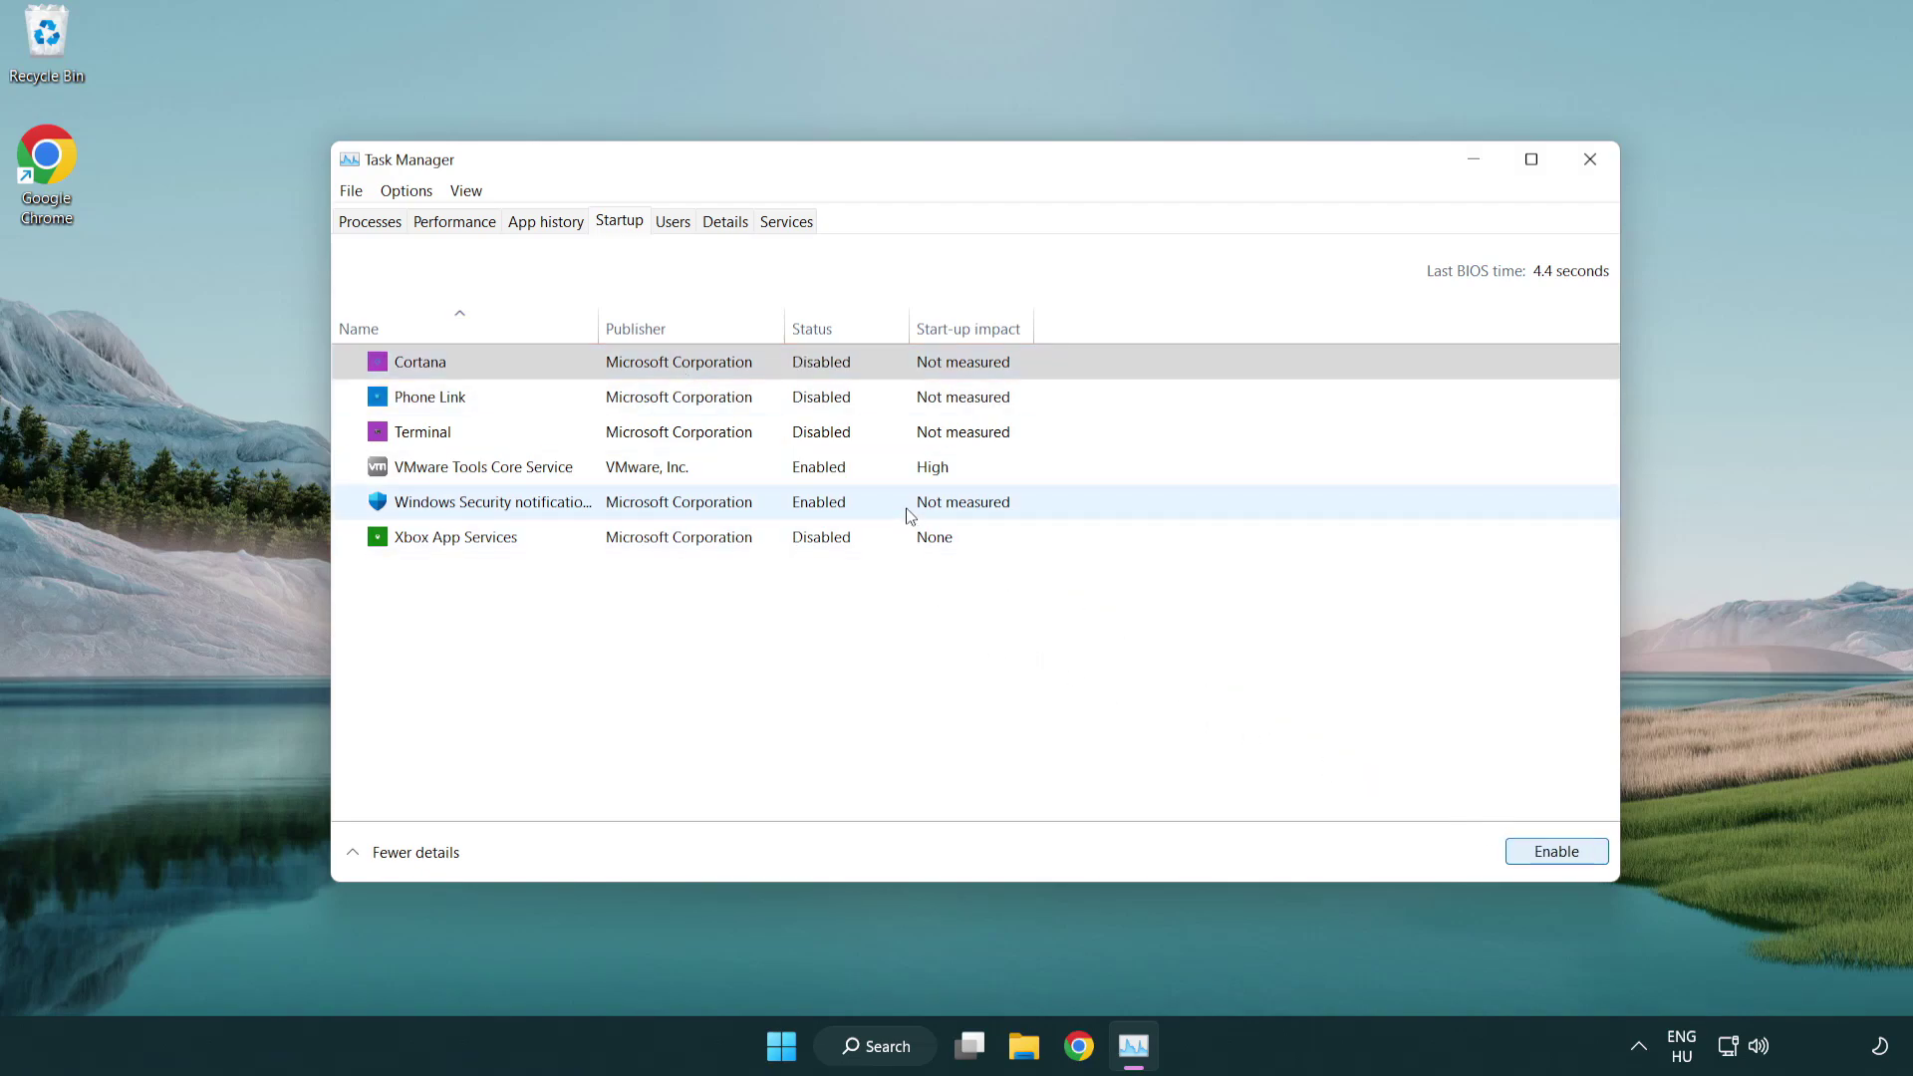
{"action": "left_click", "coordinate": [910, 514]}
{"action": "left_click", "coordinate": [1509, 848]}
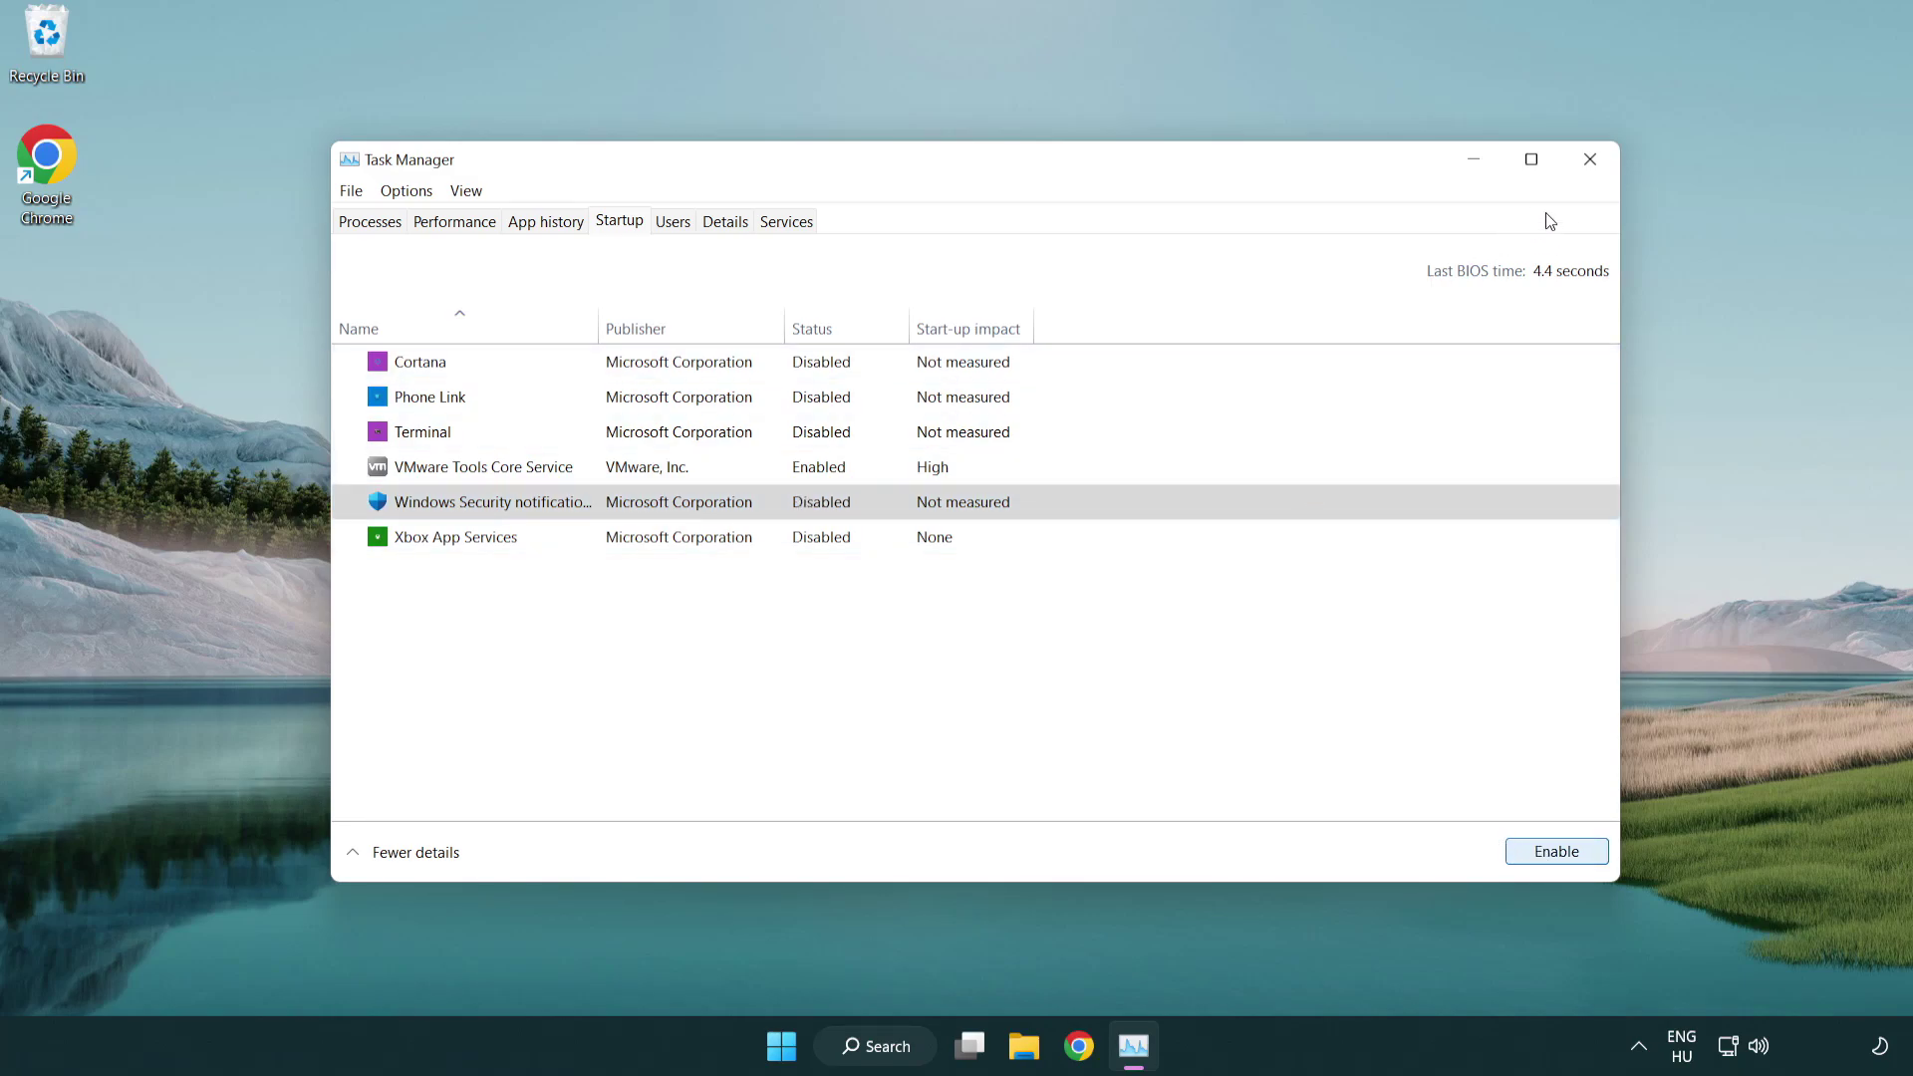
{"action": "left_click", "coordinate": [1595, 172]}
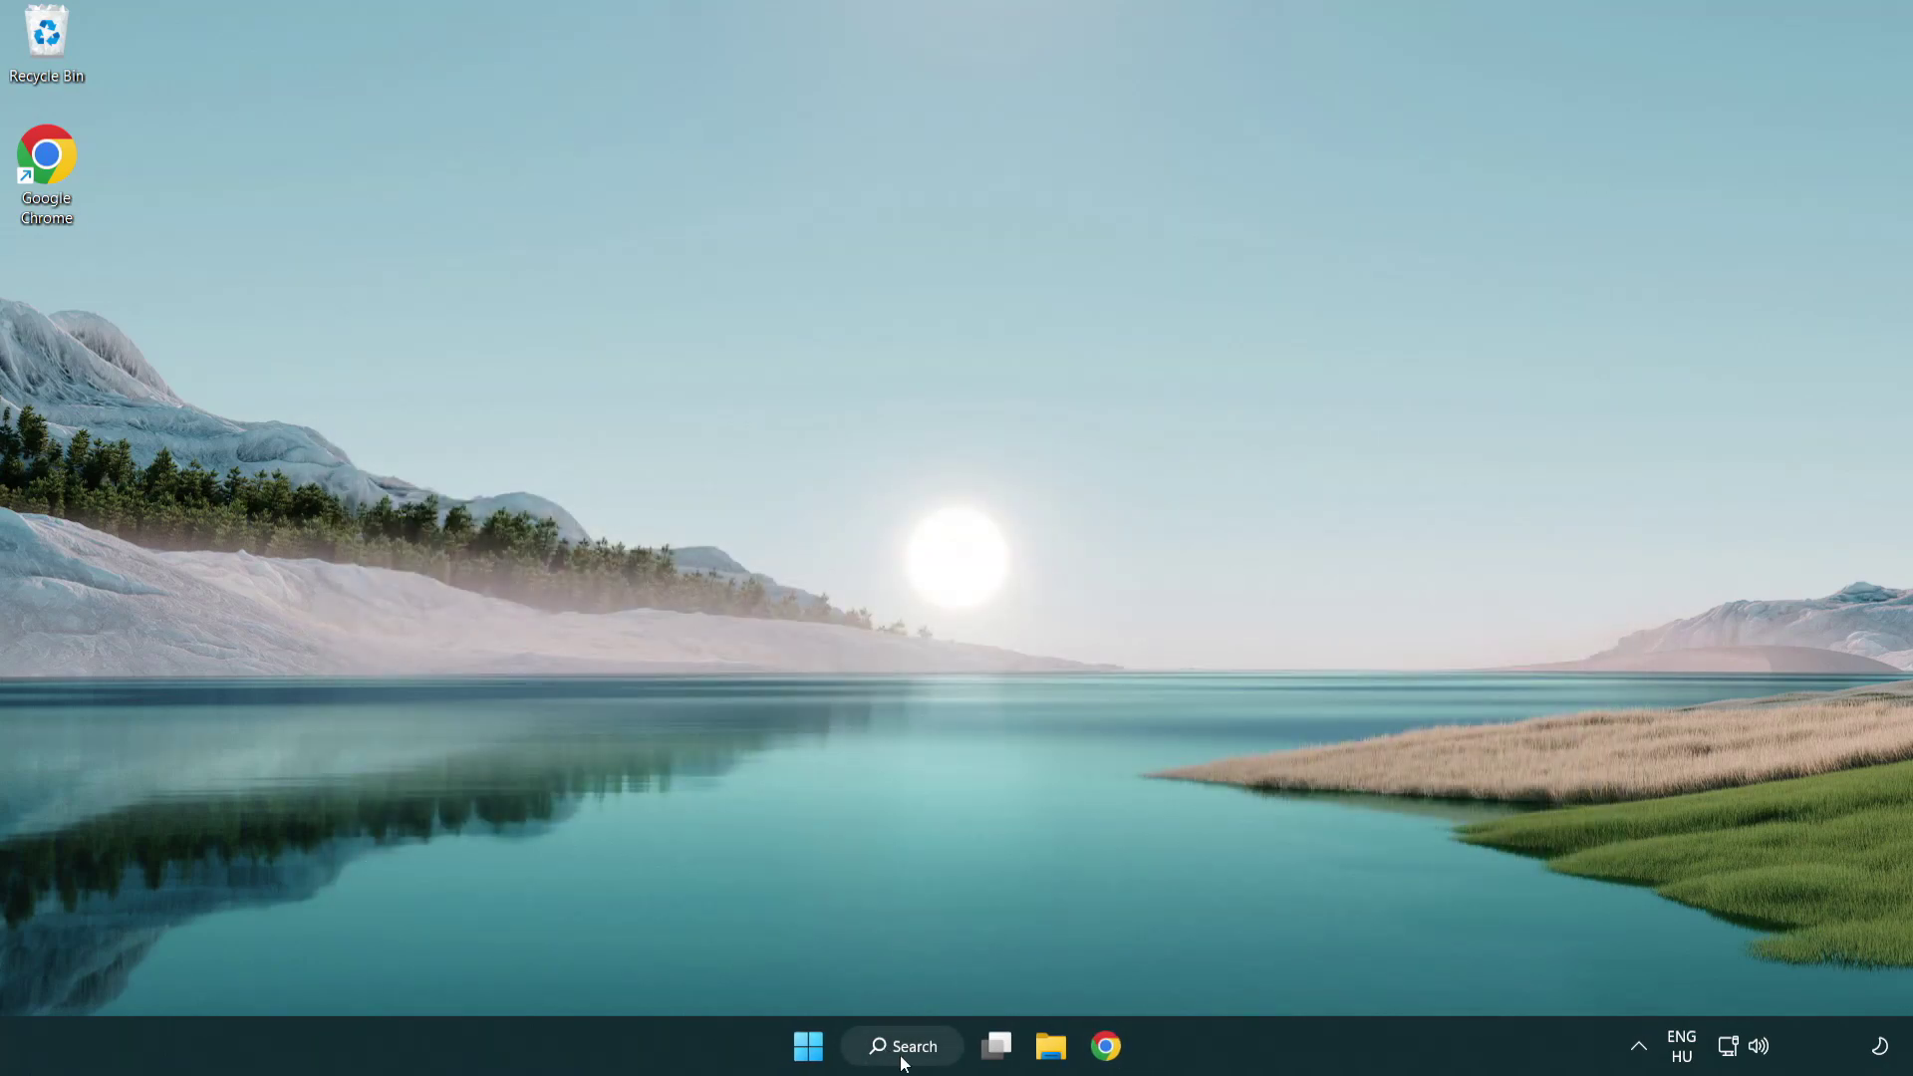
Step: Open Windows Security's Virus & threat protection settings, scrolled down to Exclusions
{"action": "left_click", "coordinate": [915, 1058]}
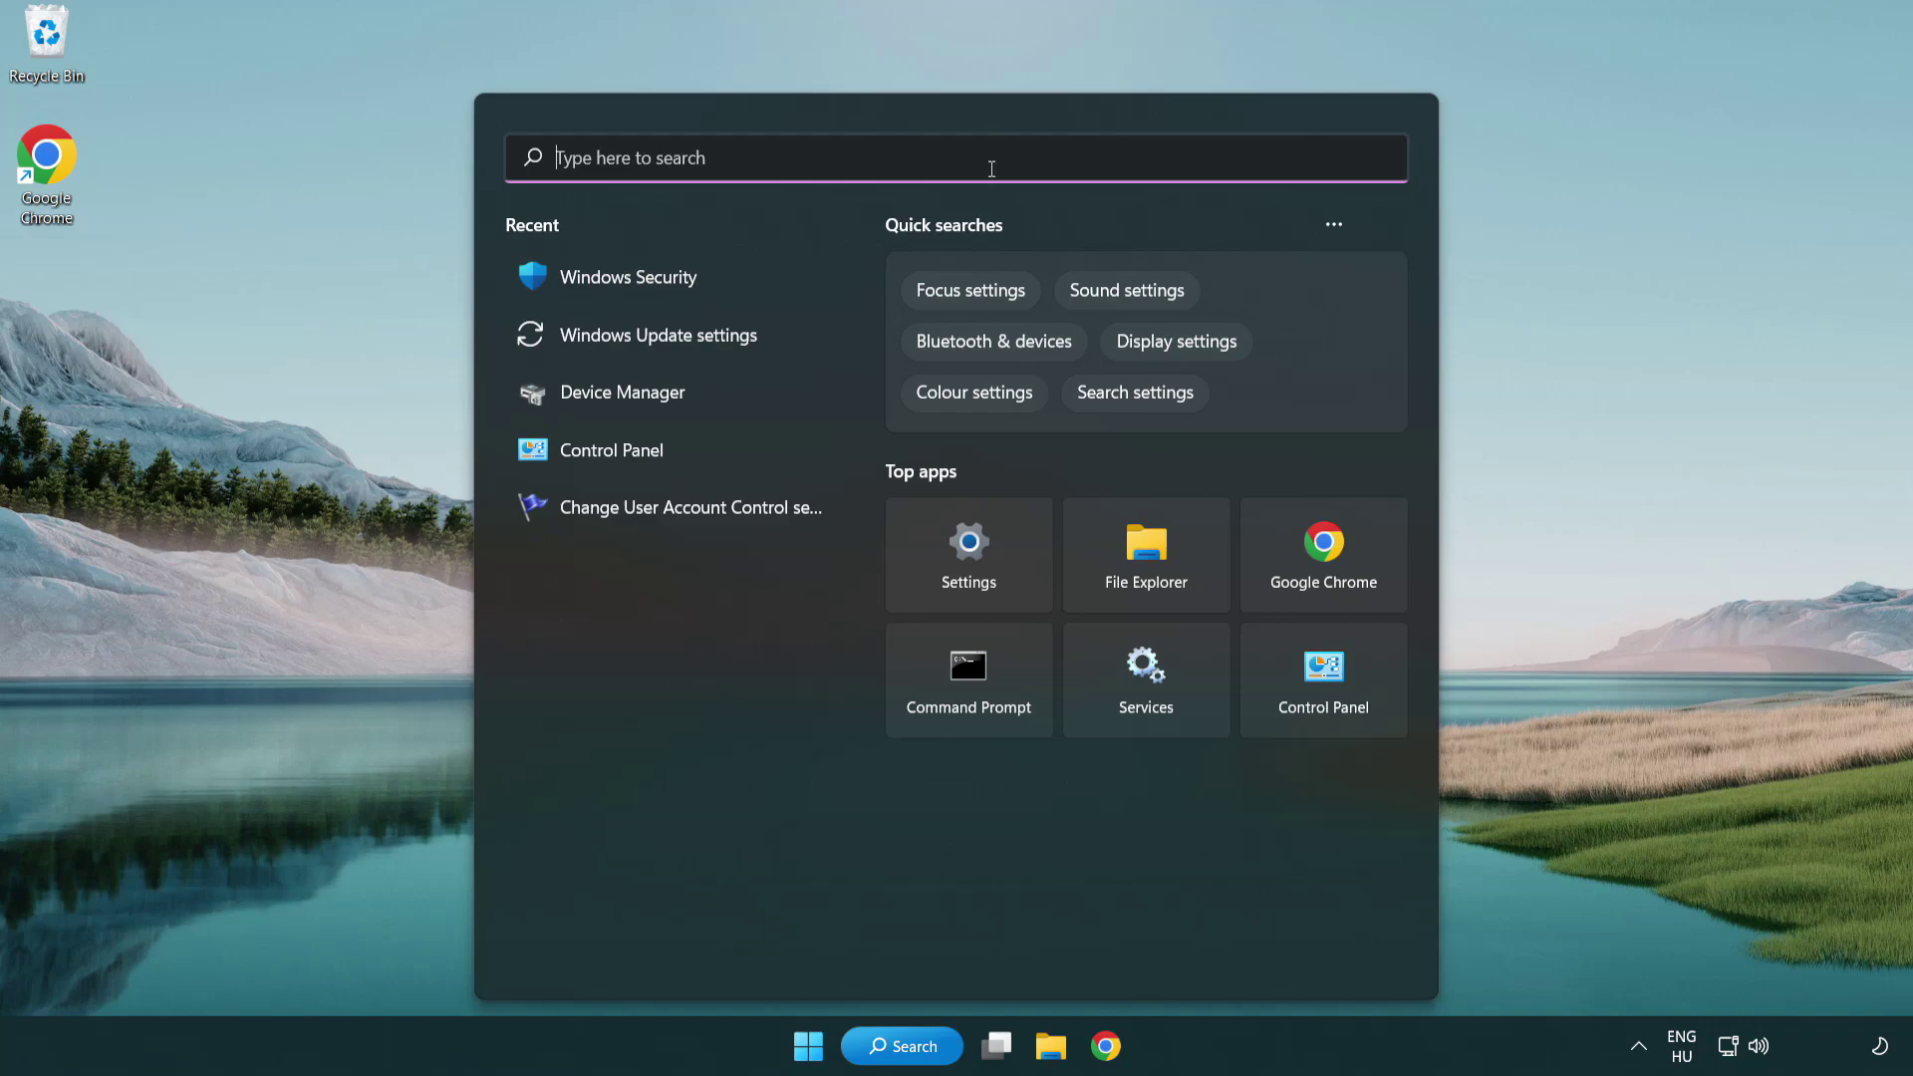
{"action": "type", "text": "securi"}
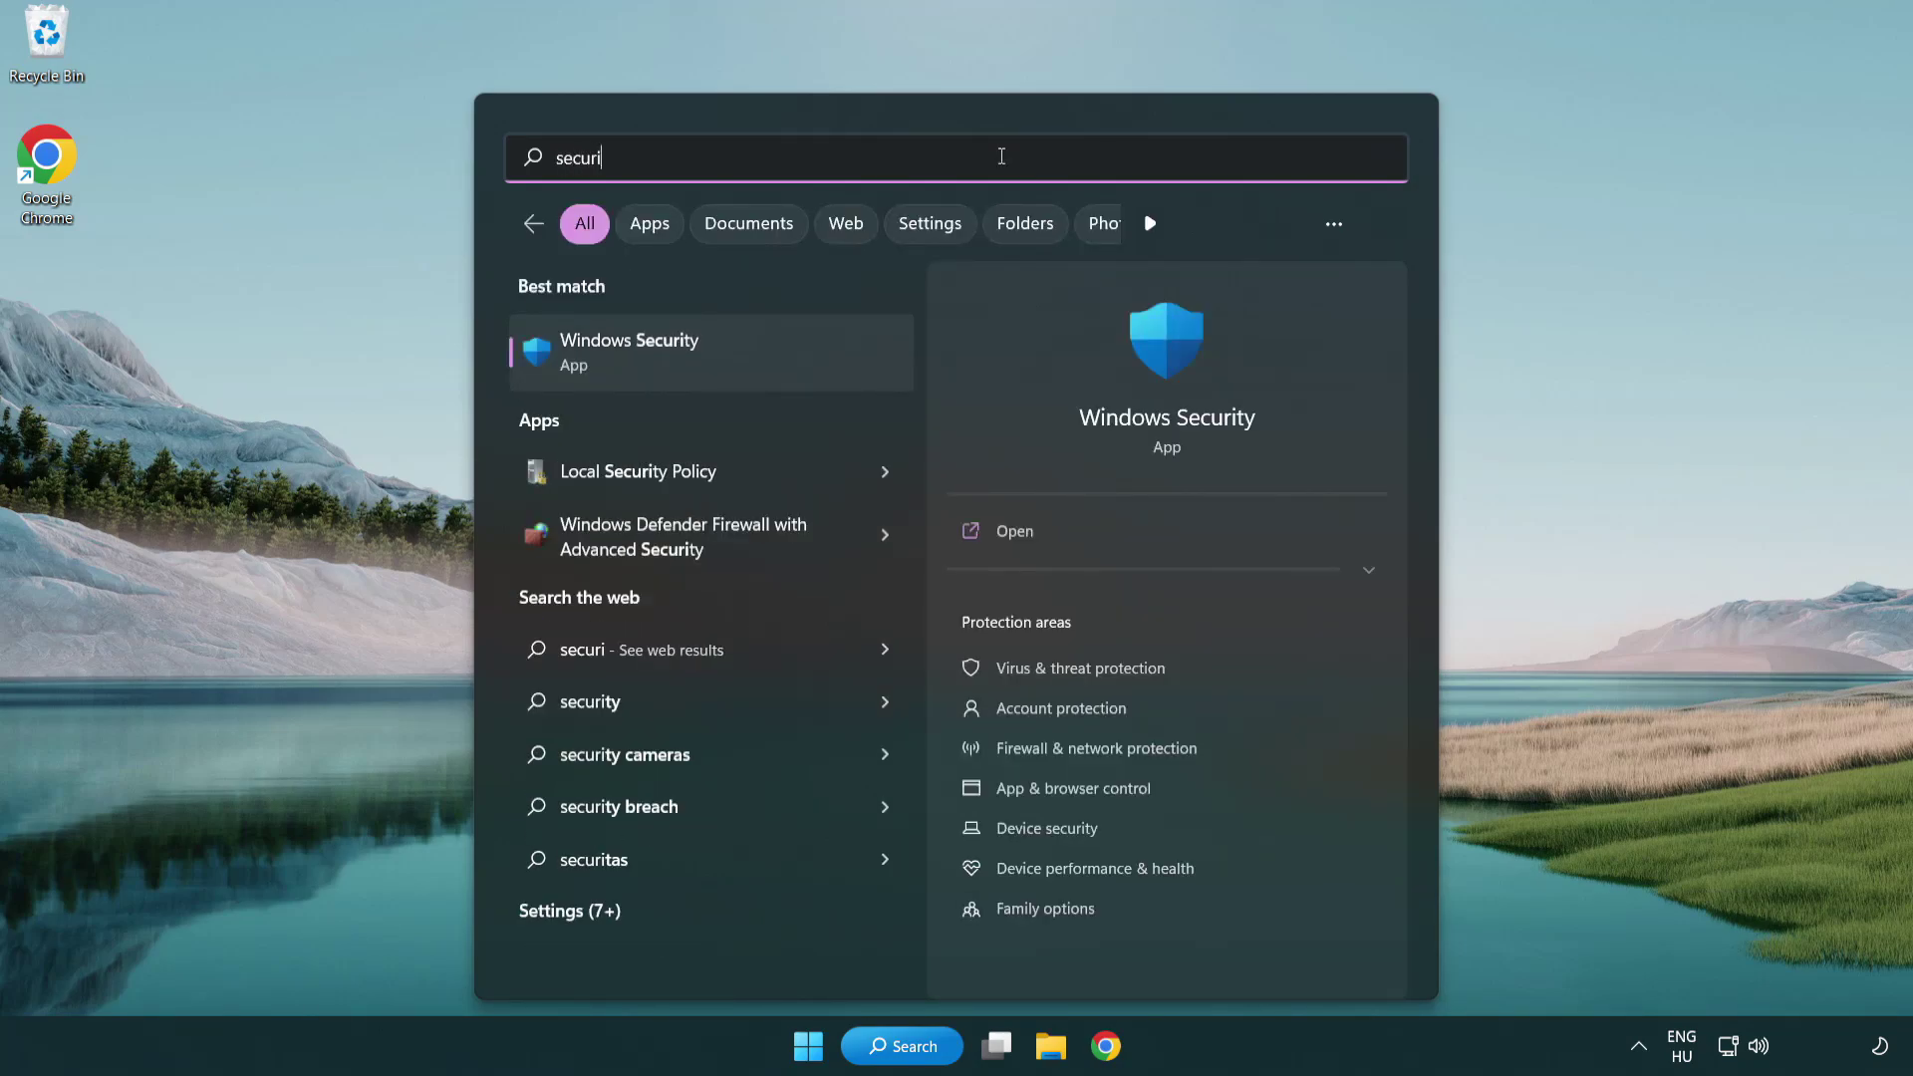
{"action": "type", "text": "ty"}
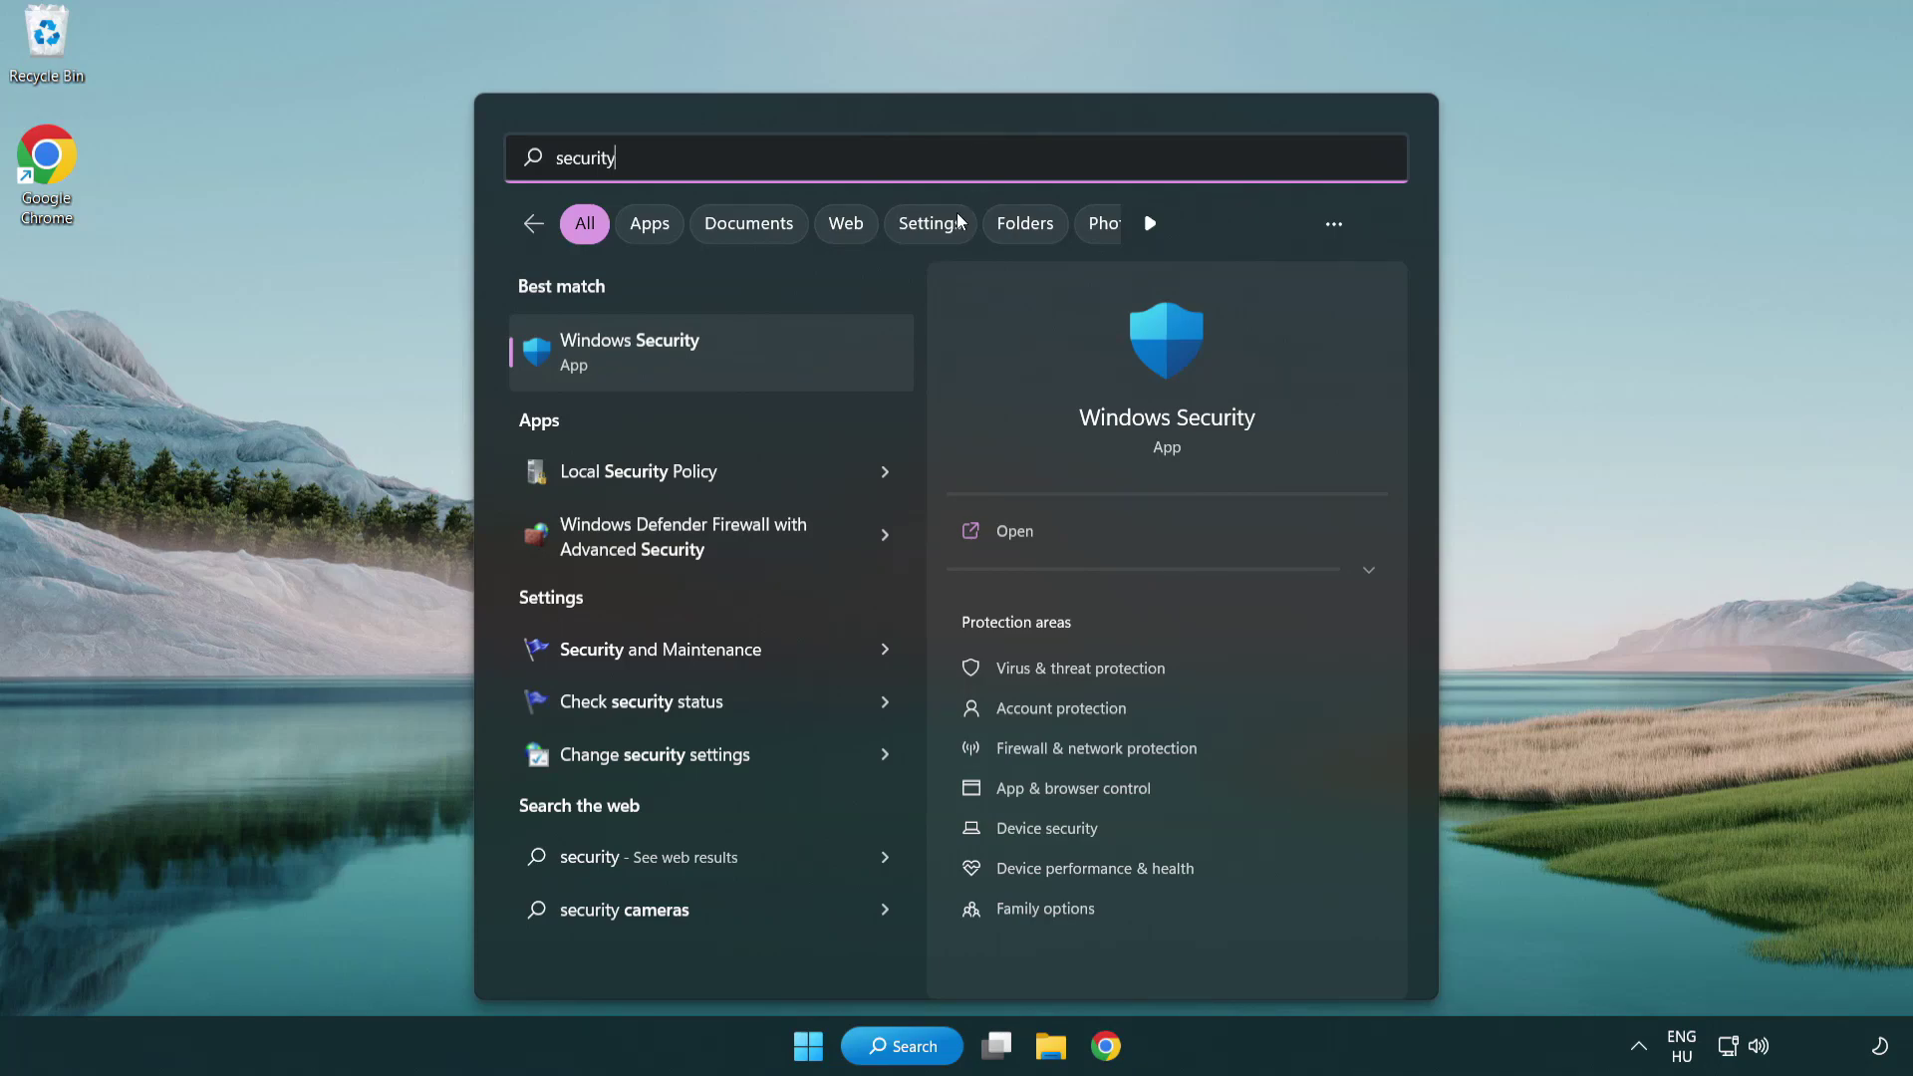
{"action": "left_click", "coordinate": [782, 368]}
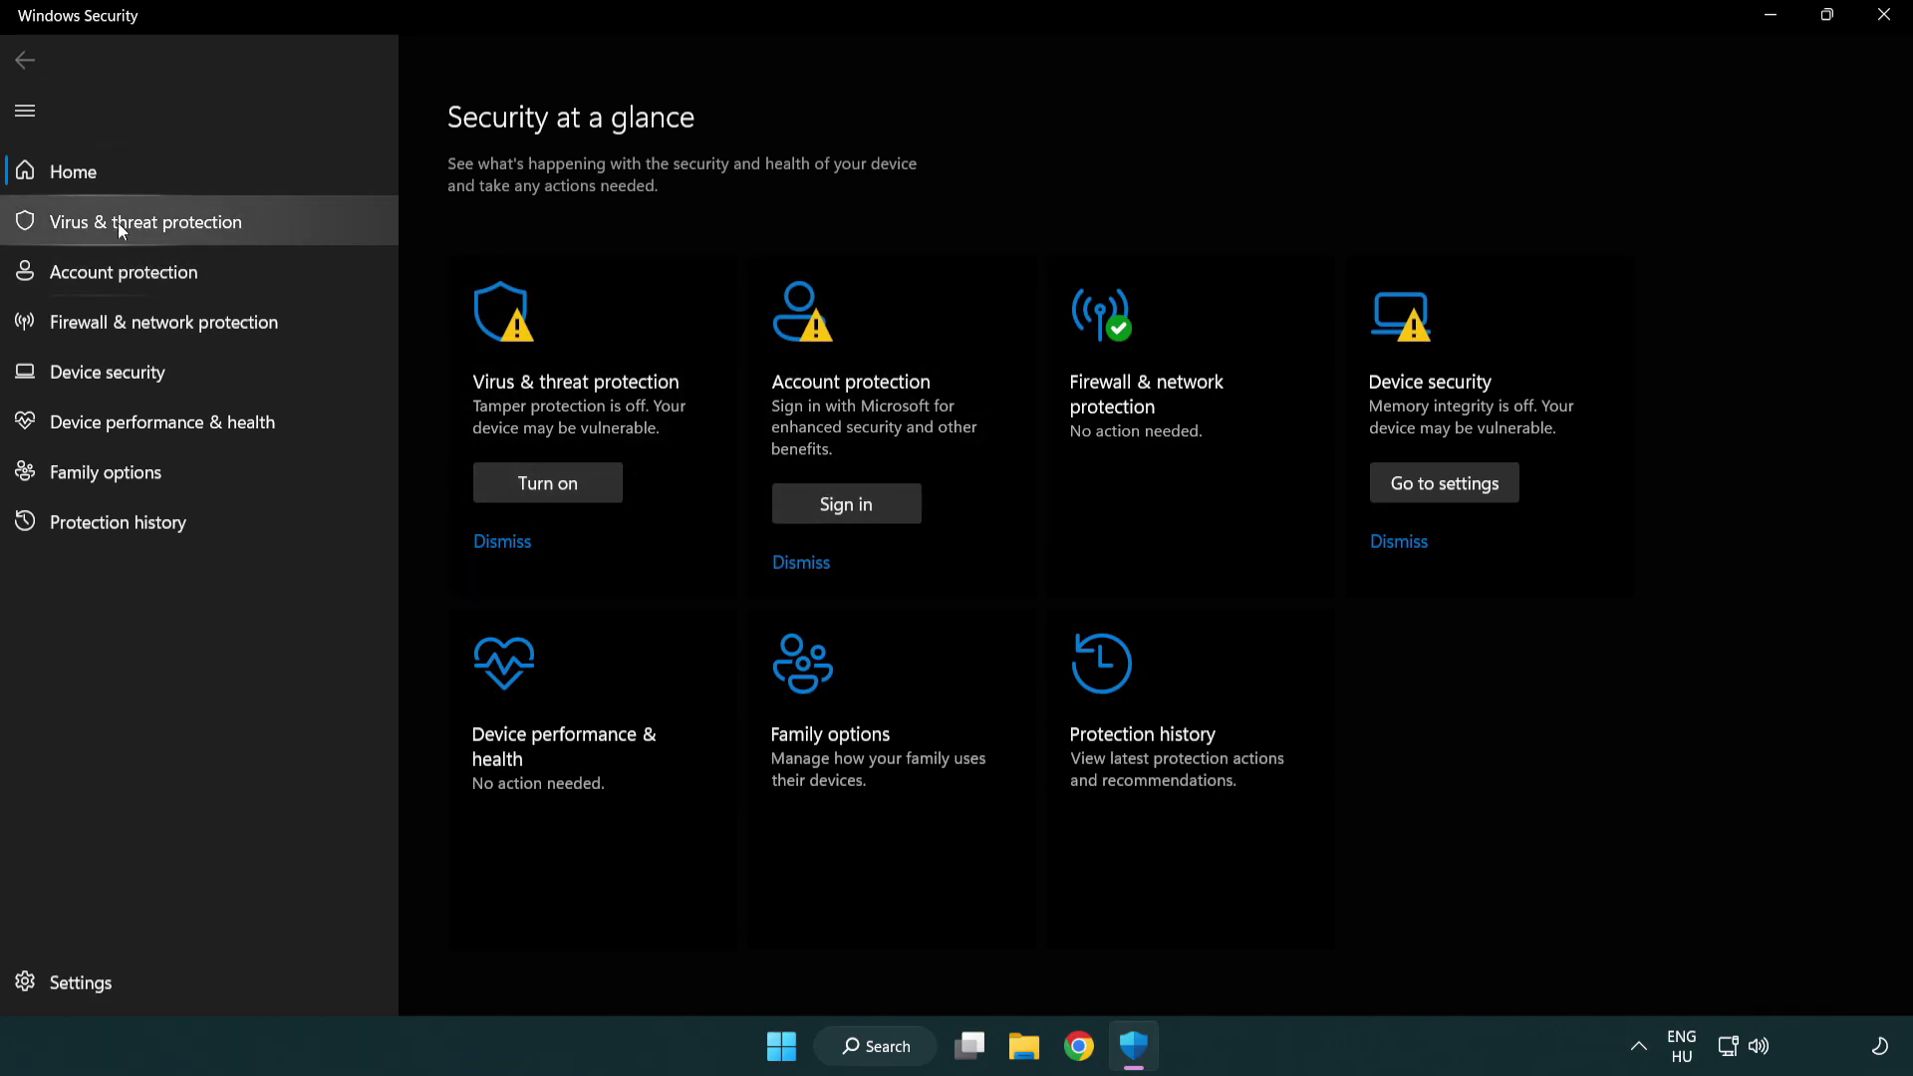
{"action": "left_click", "coordinate": [292, 228]}
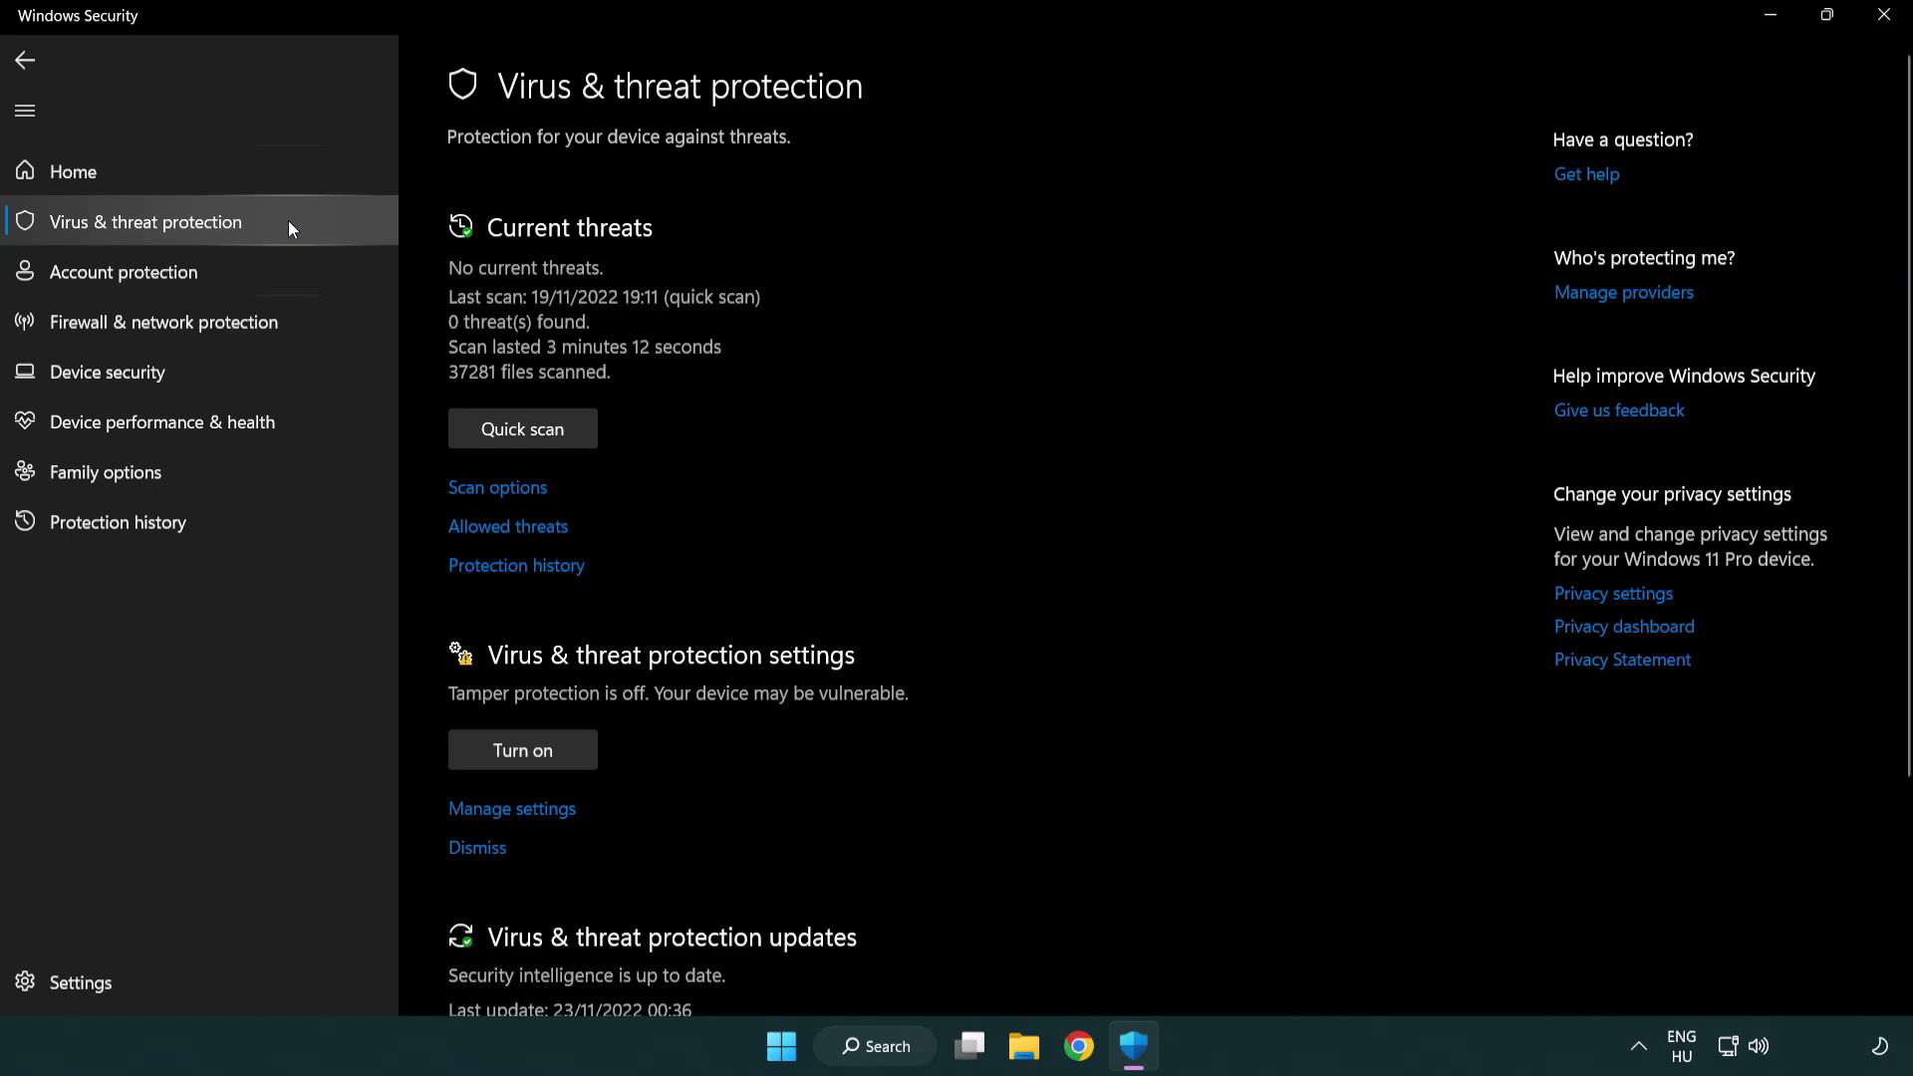
{"action": "scroll", "coordinate": [552, 408], "scroll_direction": "down", "scroll_amount": 3}
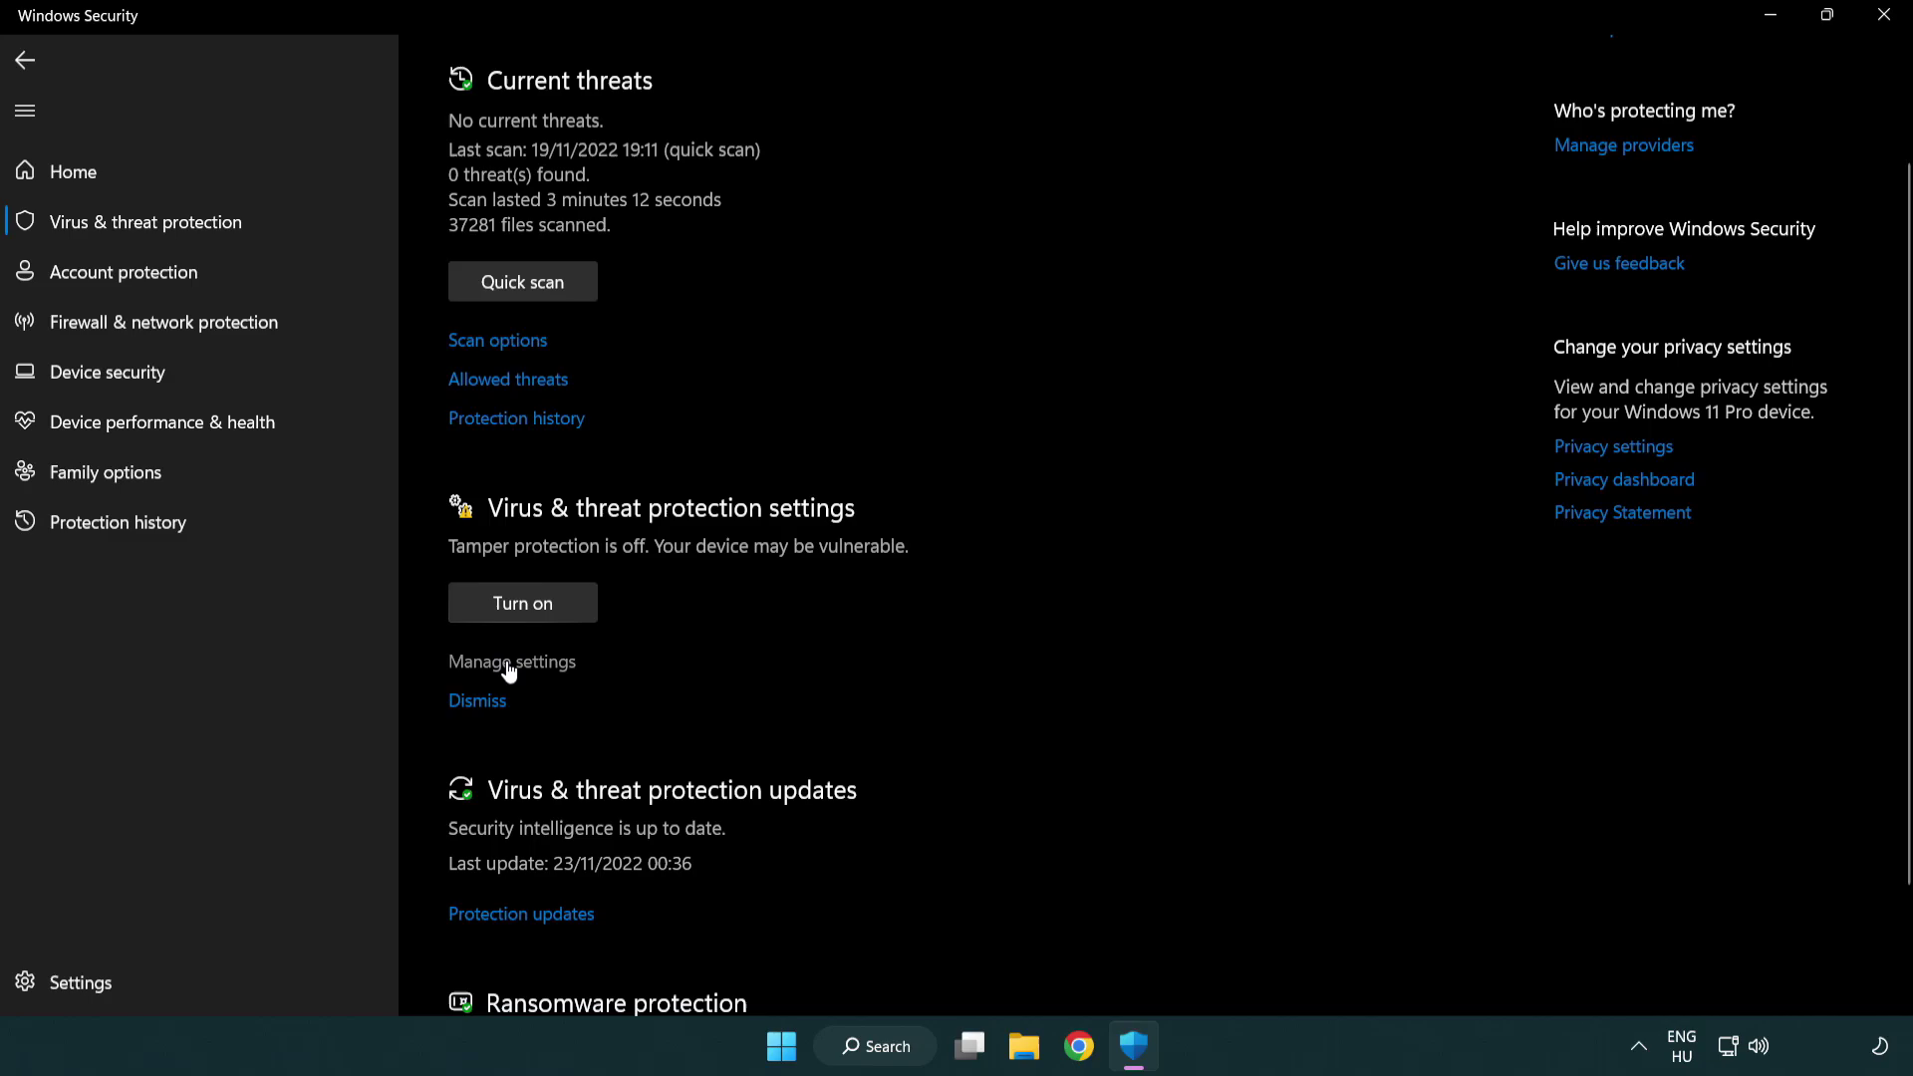
{"action": "left_click", "coordinate": [509, 664]}
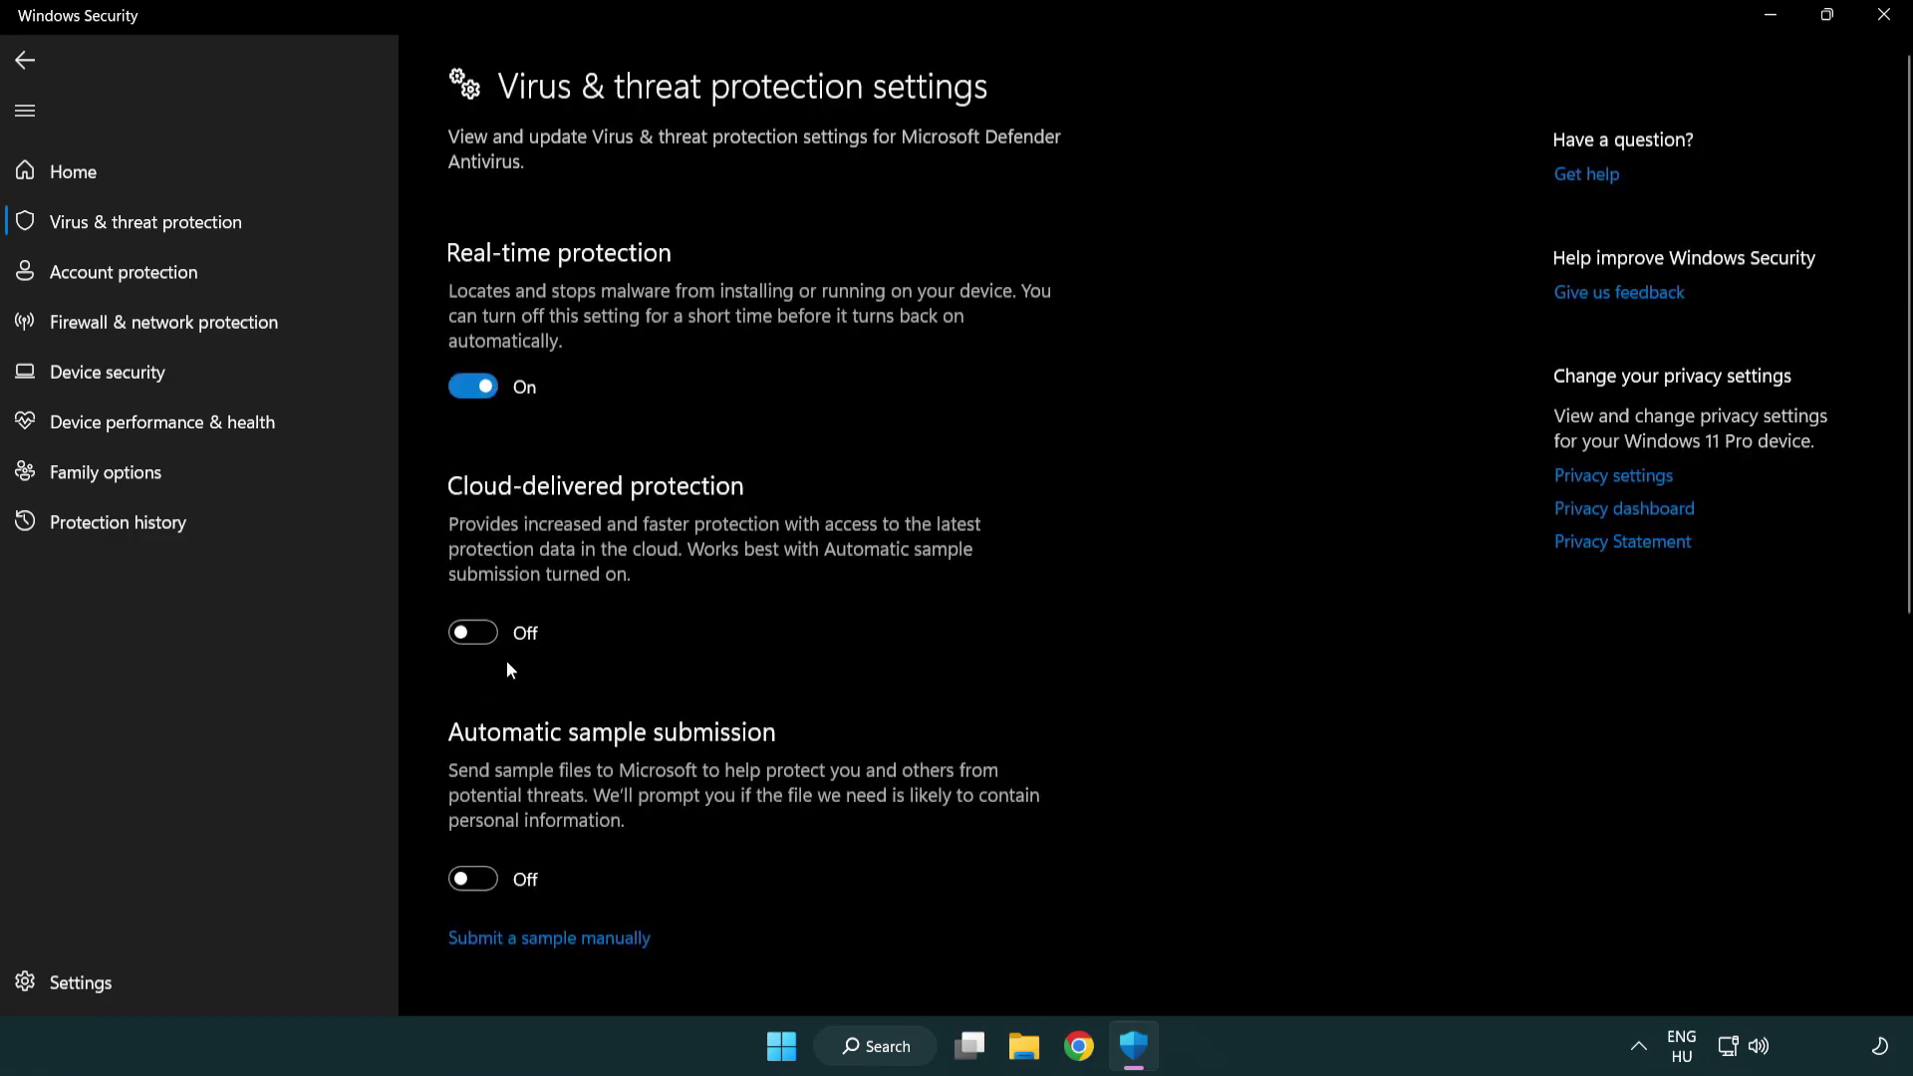
{"action": "scroll", "coordinate": [509, 664], "scroll_direction": "down", "scroll_amount": 8}
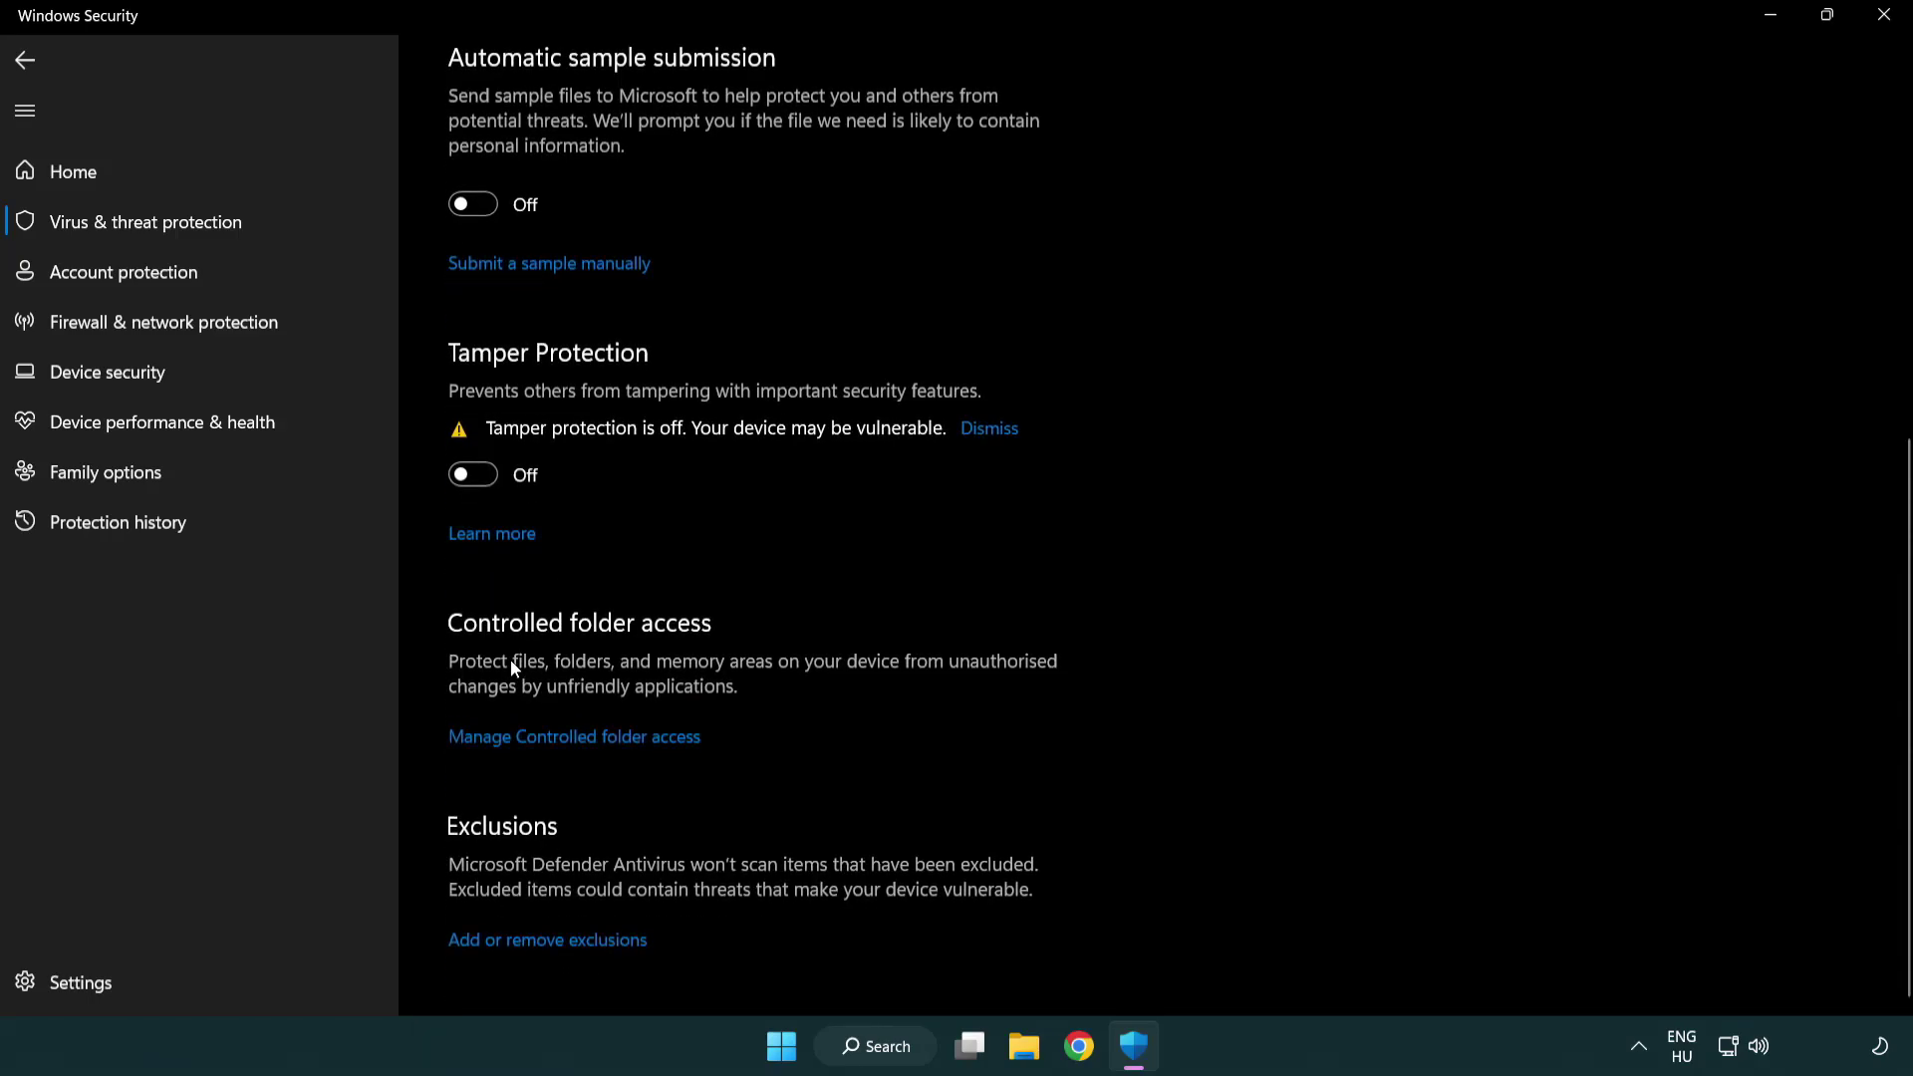
Step: Begin adding a single-file exclusion from the Defender exclusions list
{"action": "left_click", "coordinate": [555, 942]}
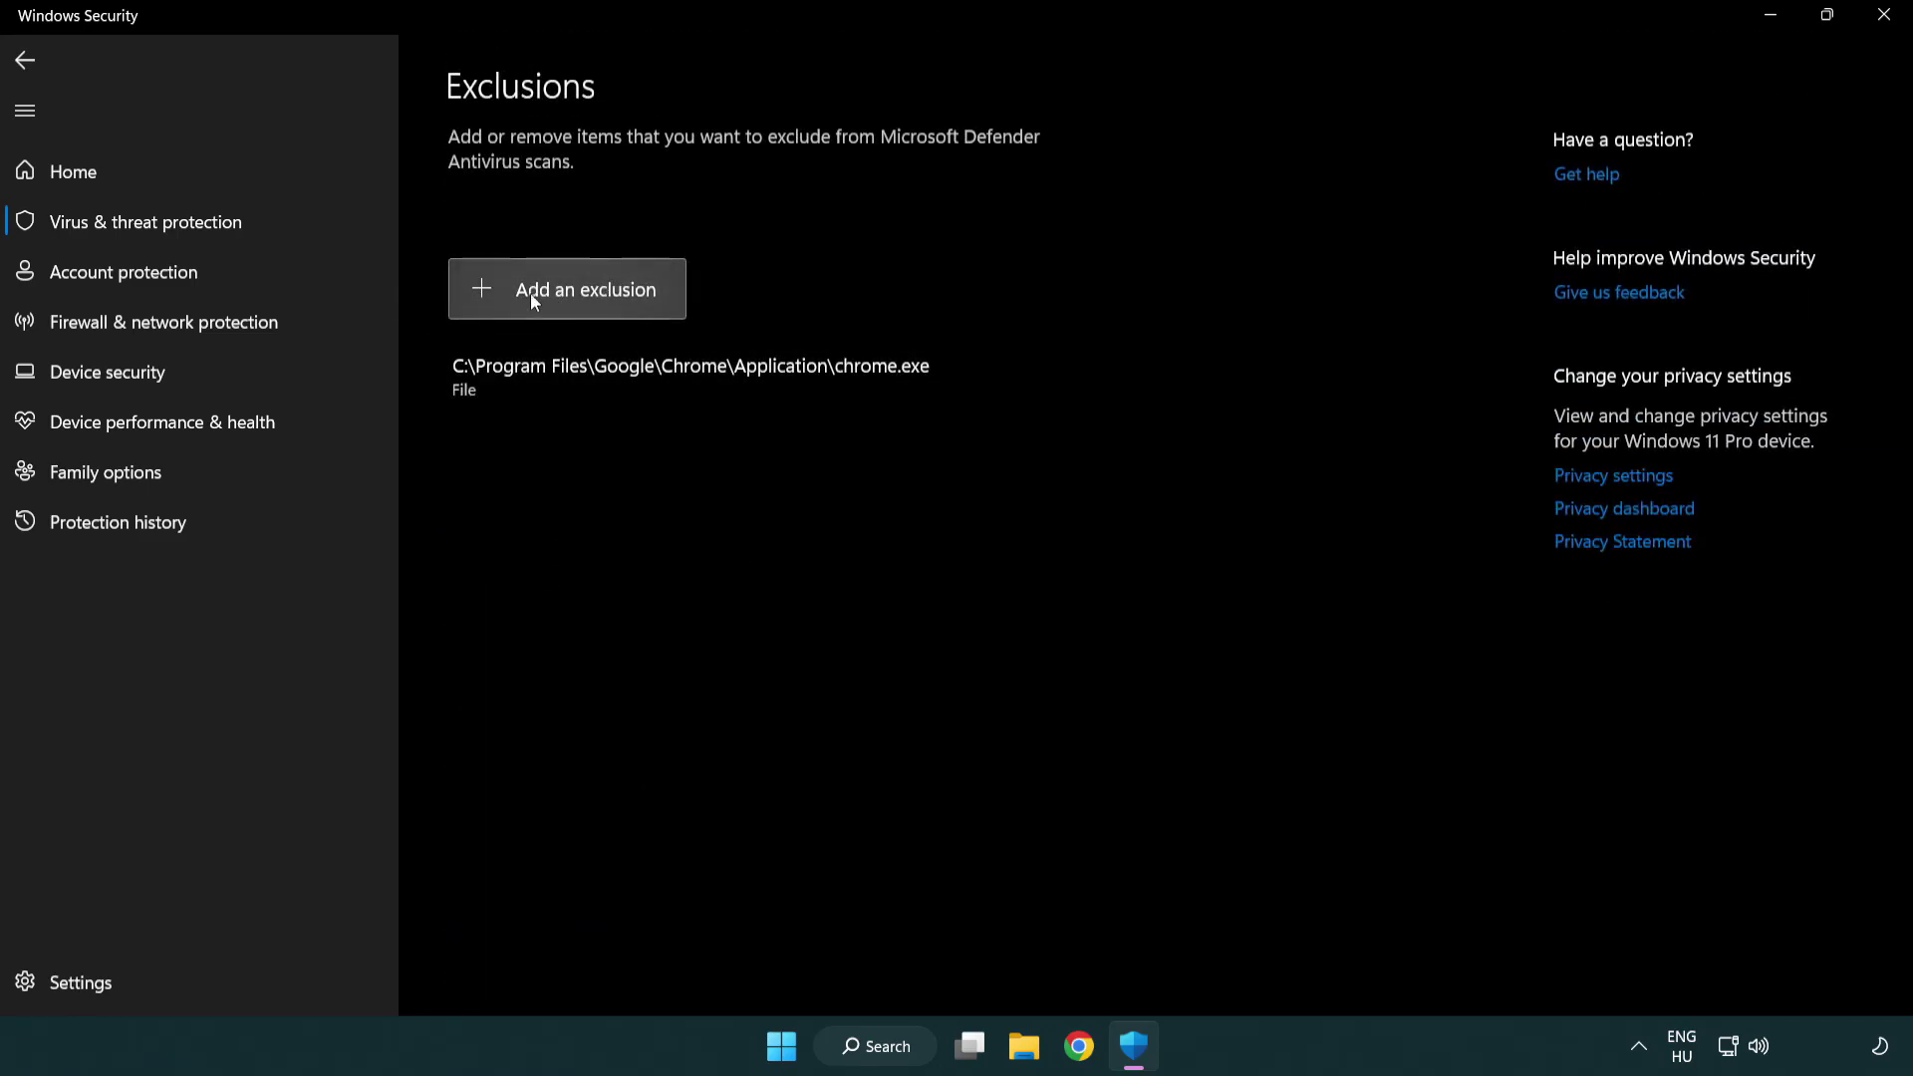
{"action": "left_click", "coordinate": [575, 300]}
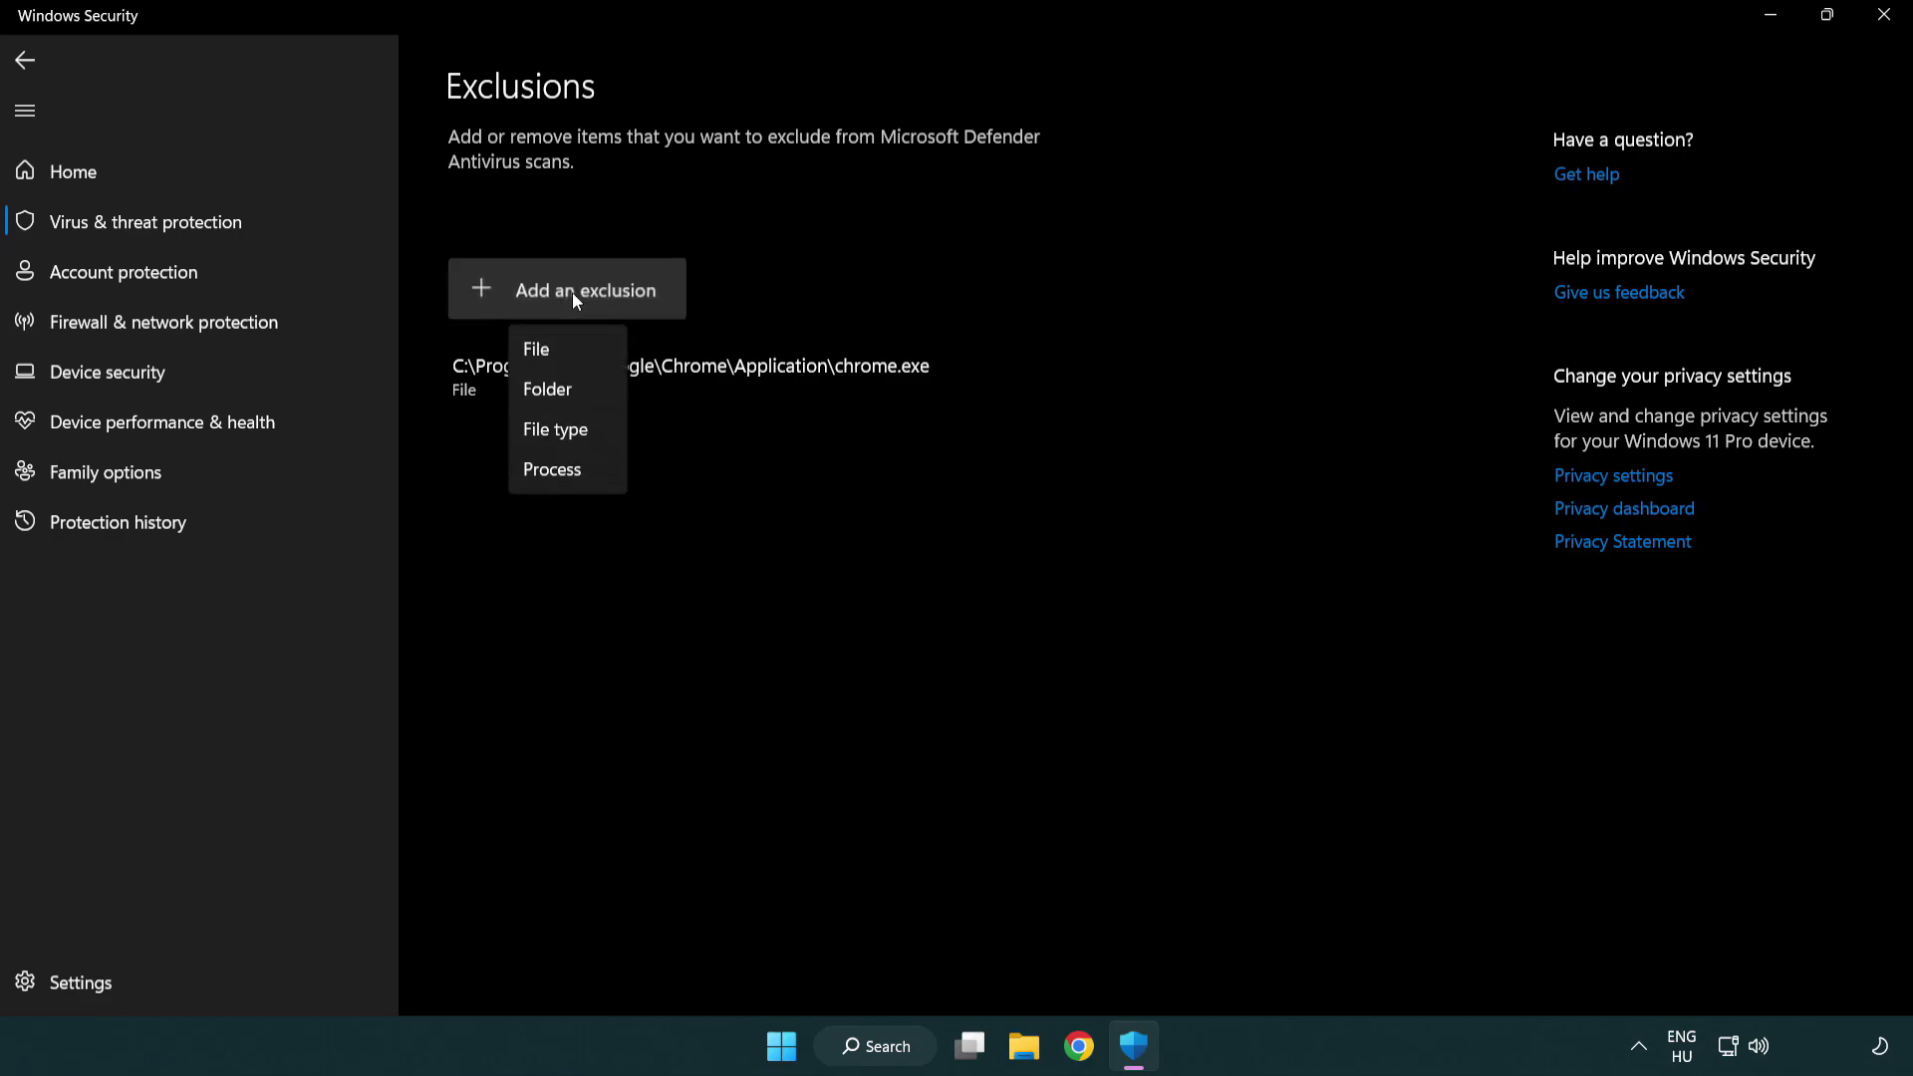
{"action": "left_click", "coordinate": [576, 351]}
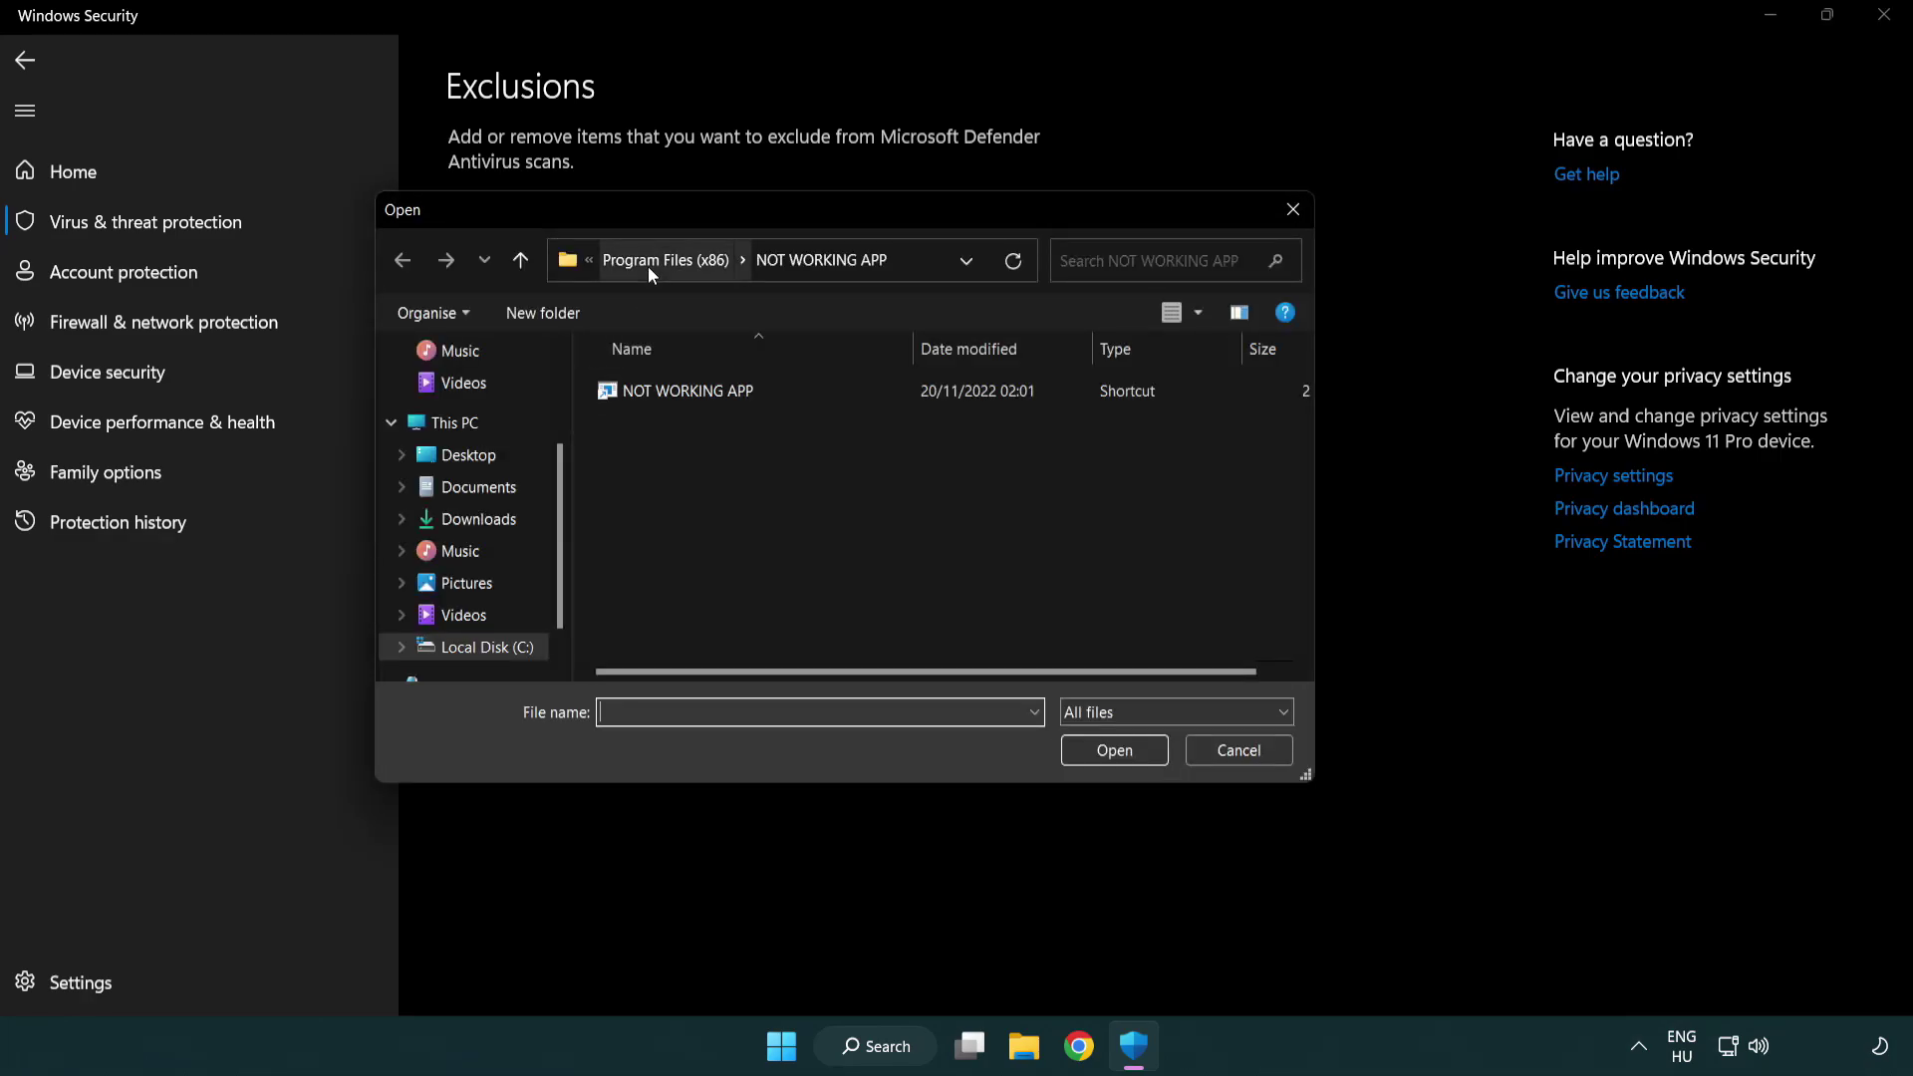
Step: Exclude the NOT WORKING APP shortcut in C:\Program Files (x86)\NOT WORKING APP, then close Windows Security
{"action": "left_click", "coordinate": [648, 267]}
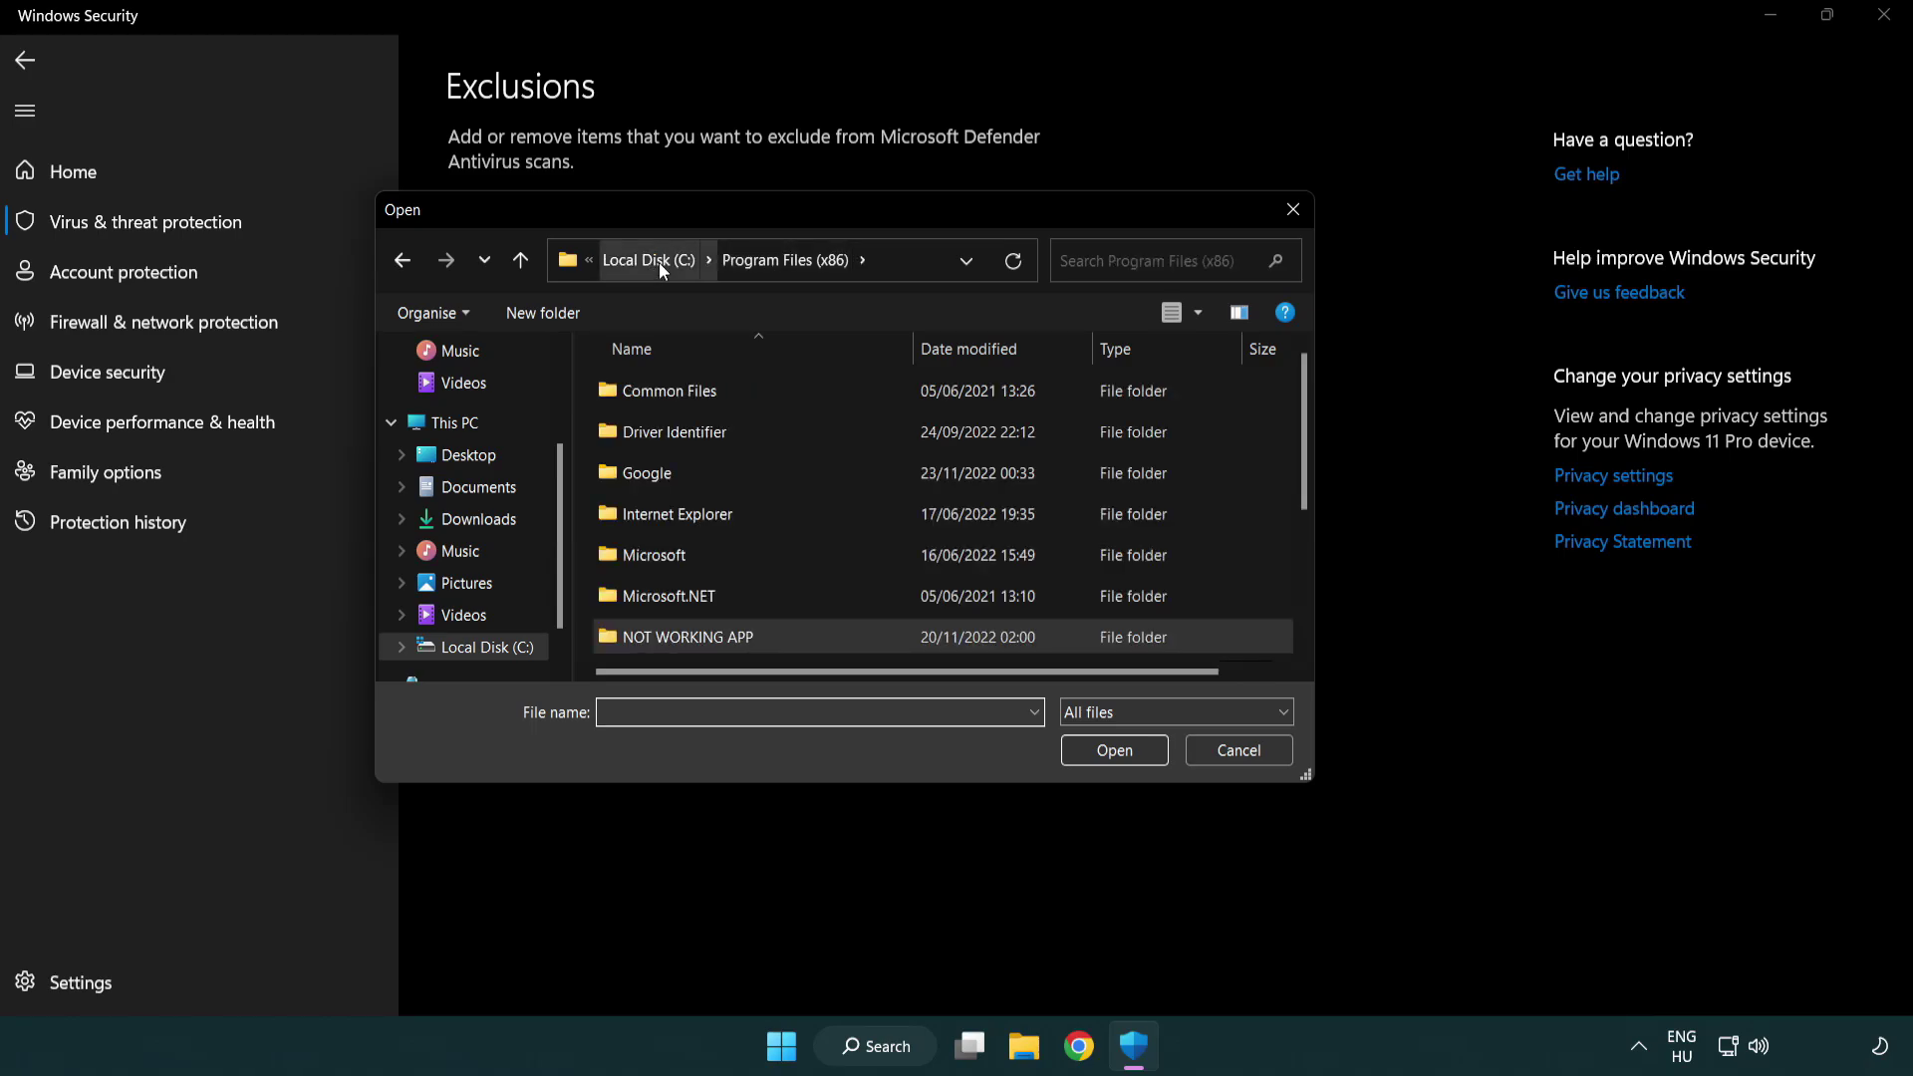
{"action": "left_click", "coordinate": [660, 261]}
{"action": "left_click", "coordinate": [648, 265]}
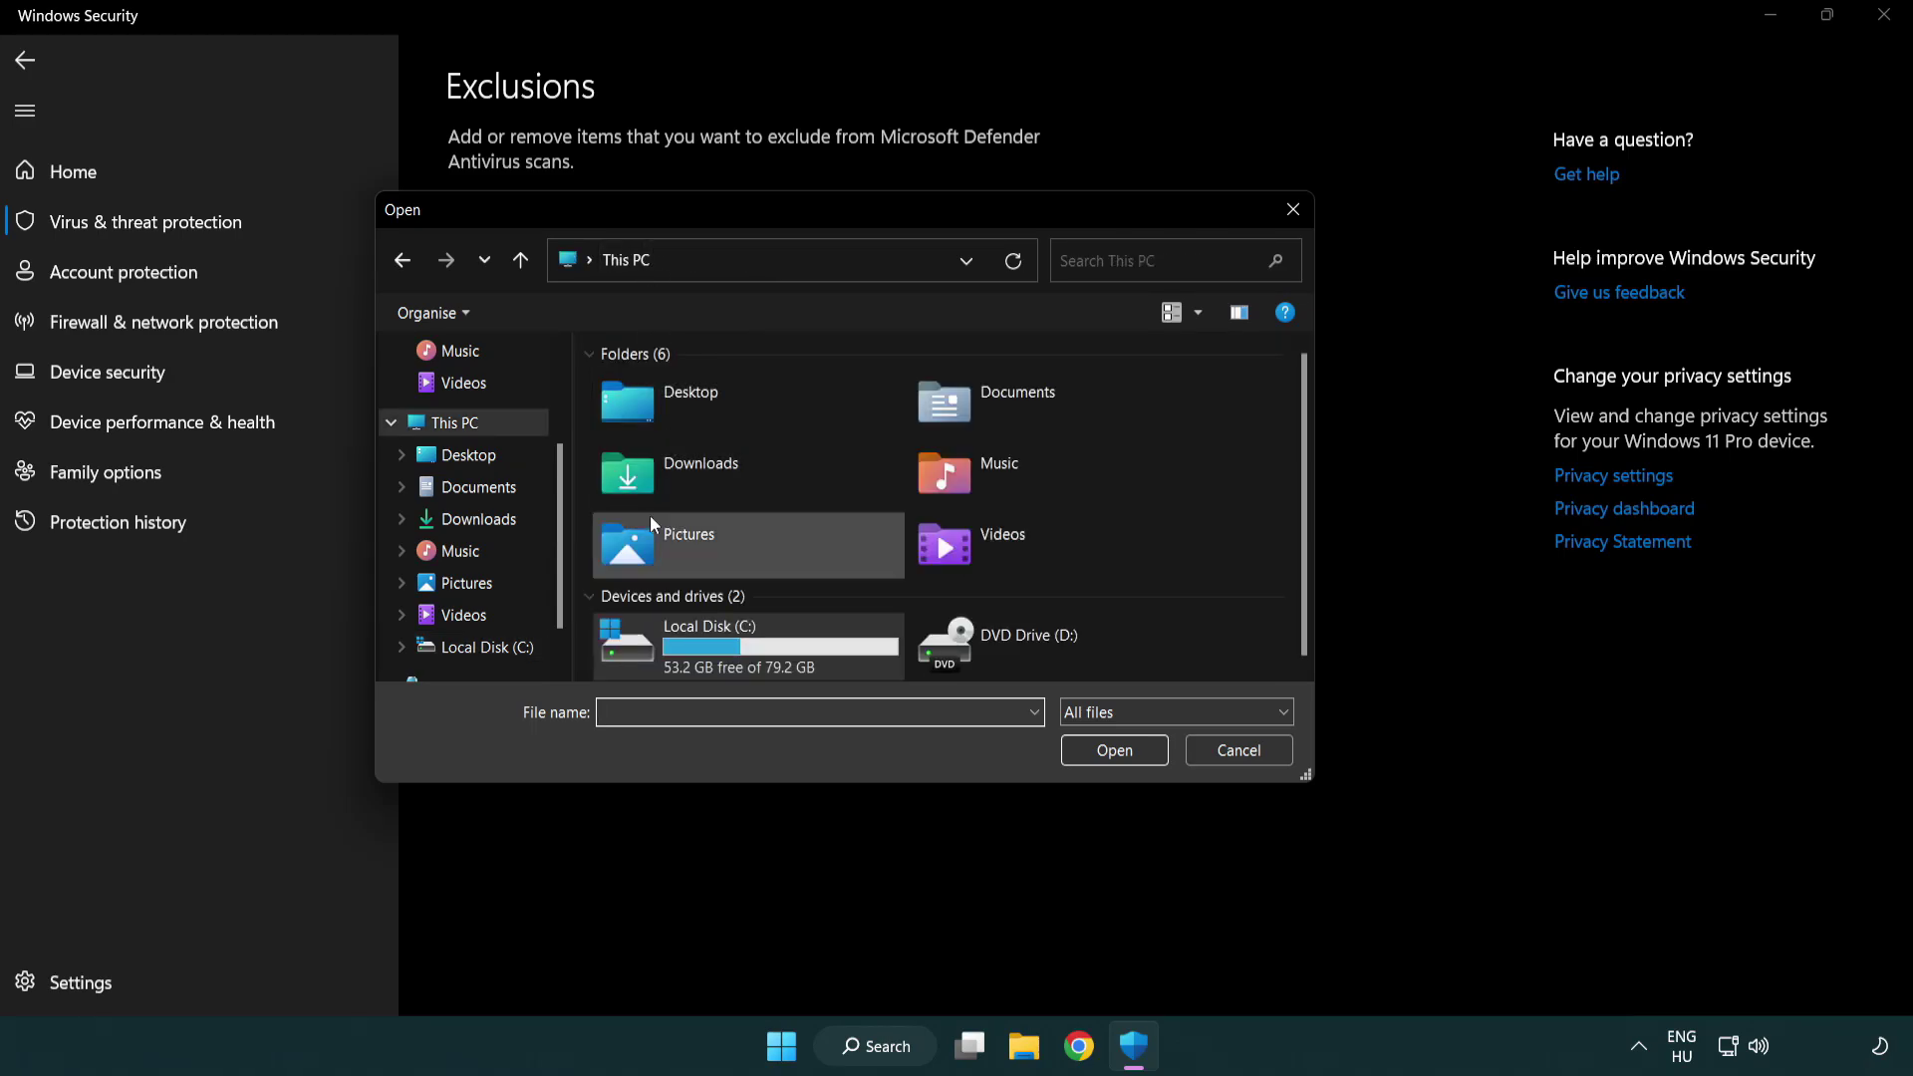
{"action": "double_click", "coordinate": [706, 658]}
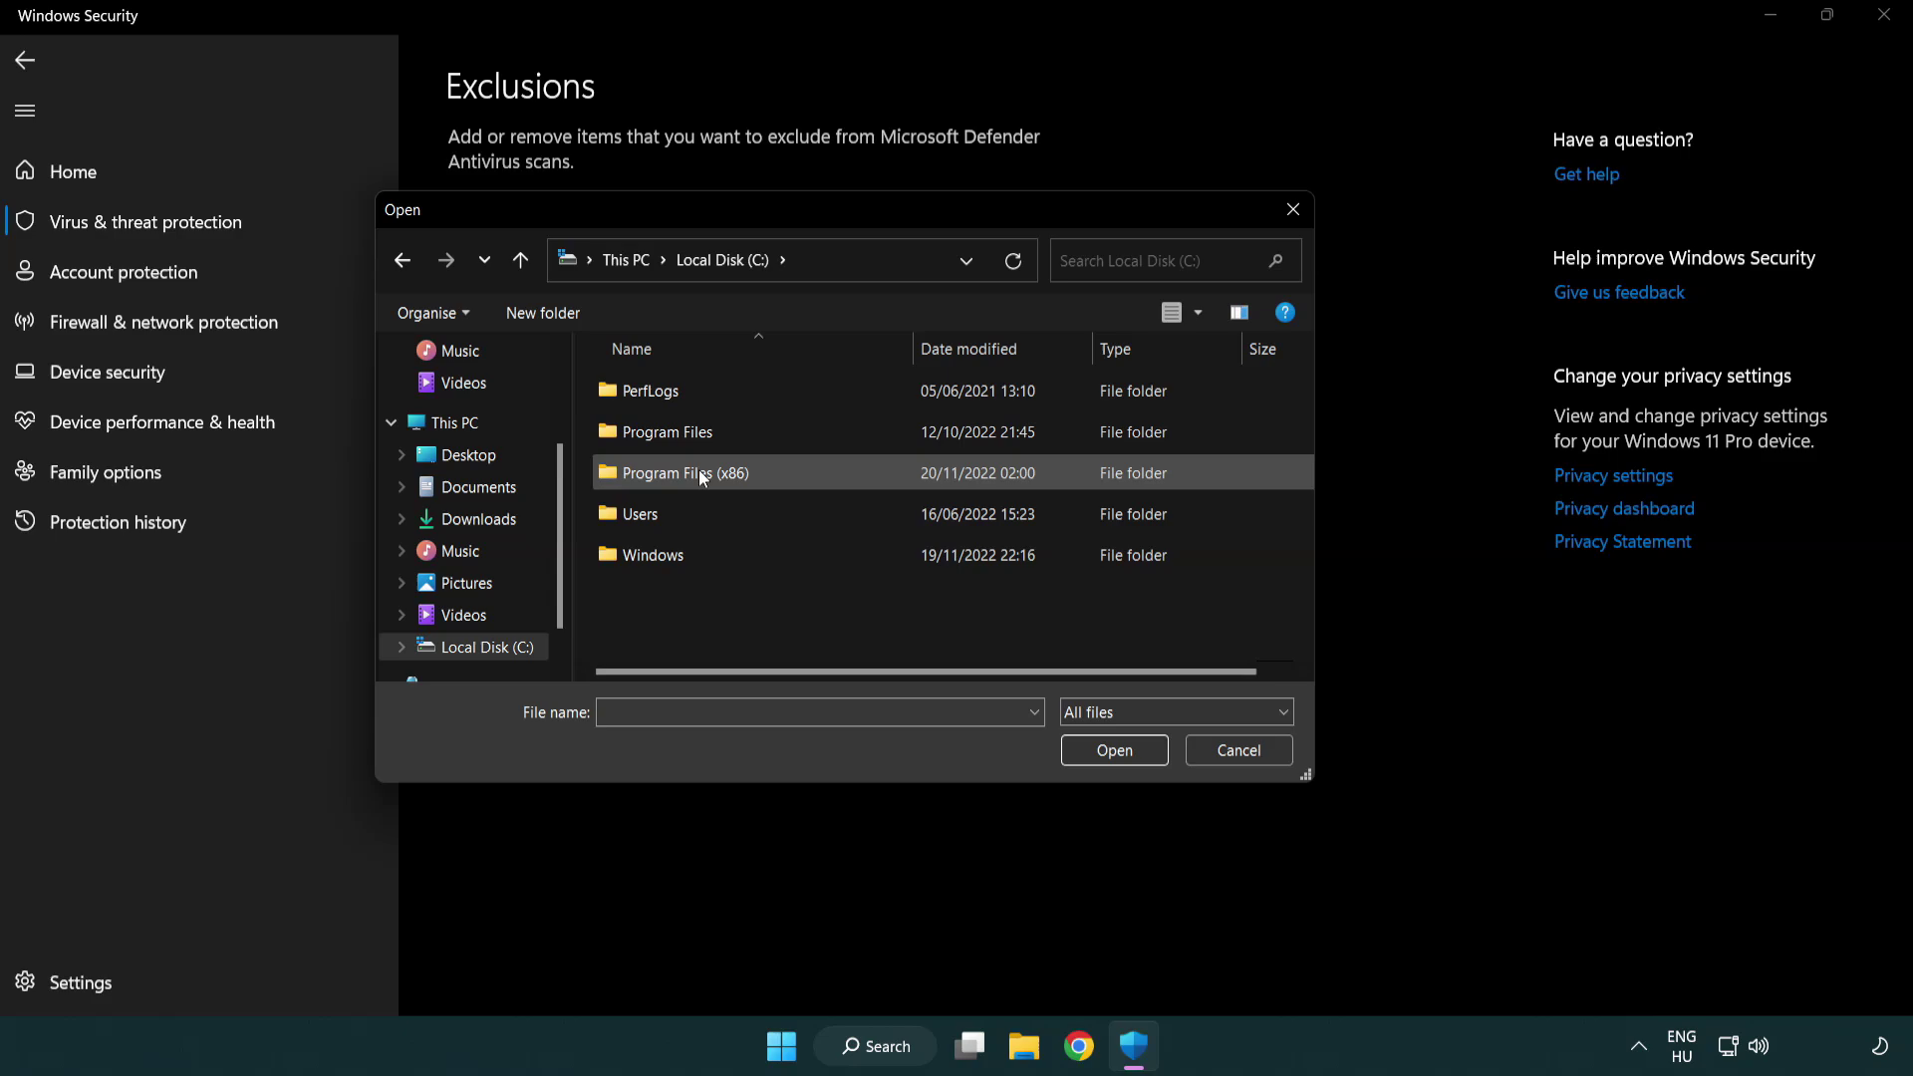
{"action": "double_click", "coordinate": [700, 475]}
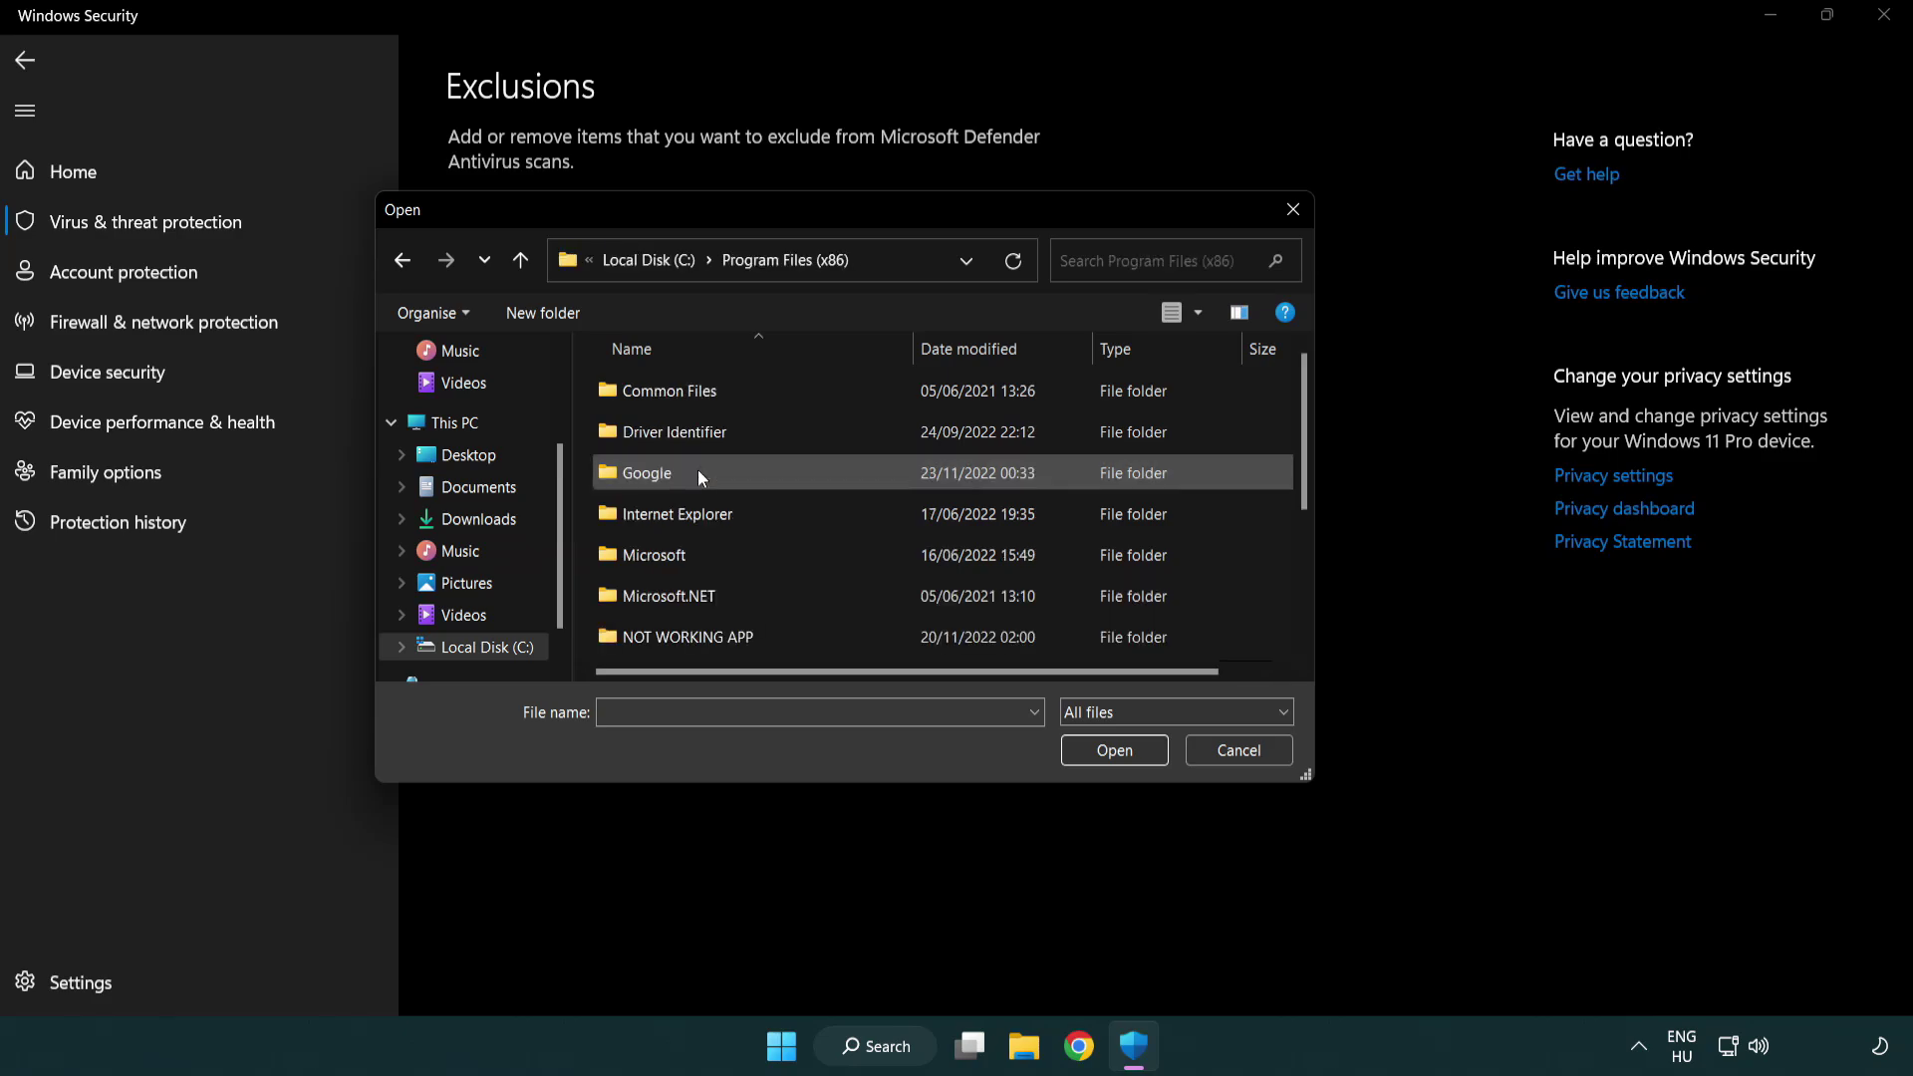
{"action": "double_click", "coordinate": [714, 643]}
{"action": "left_click", "coordinate": [676, 394]}
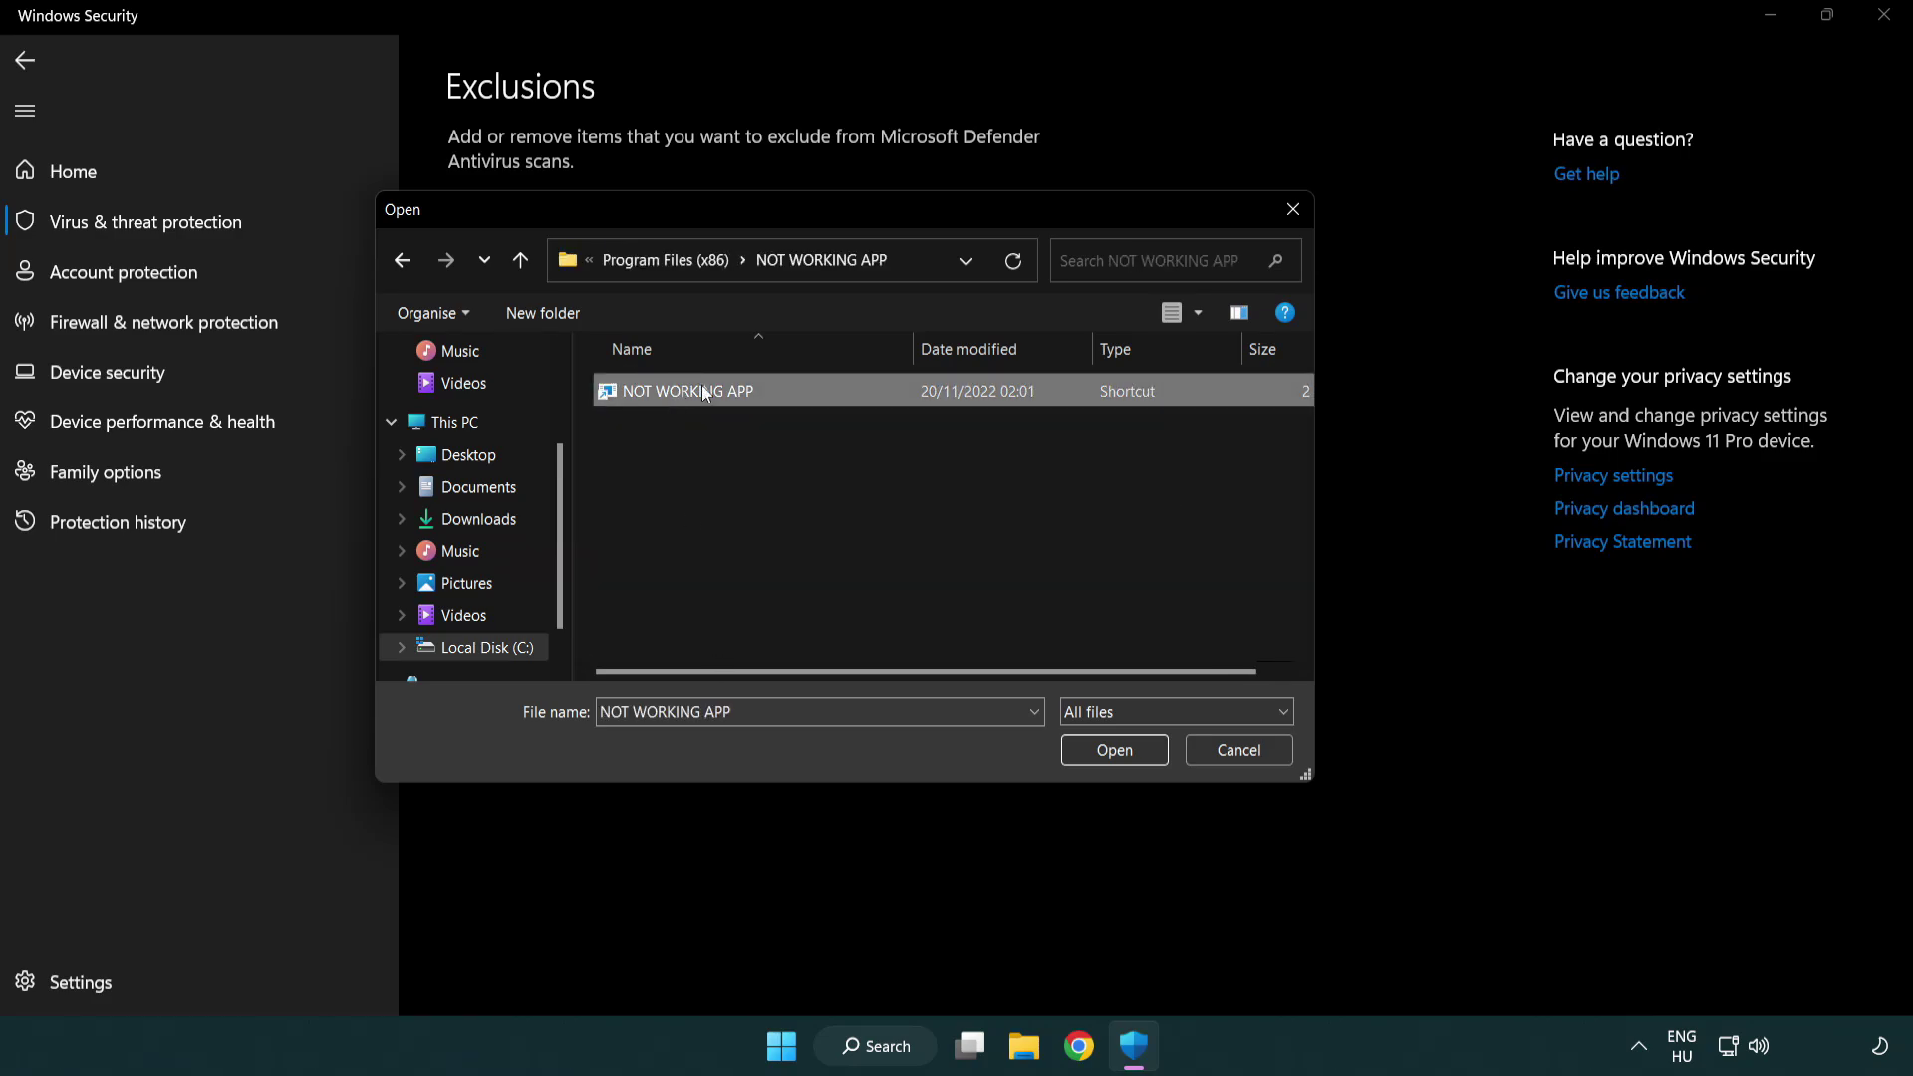
{"action": "left_click", "coordinate": [1109, 754]}
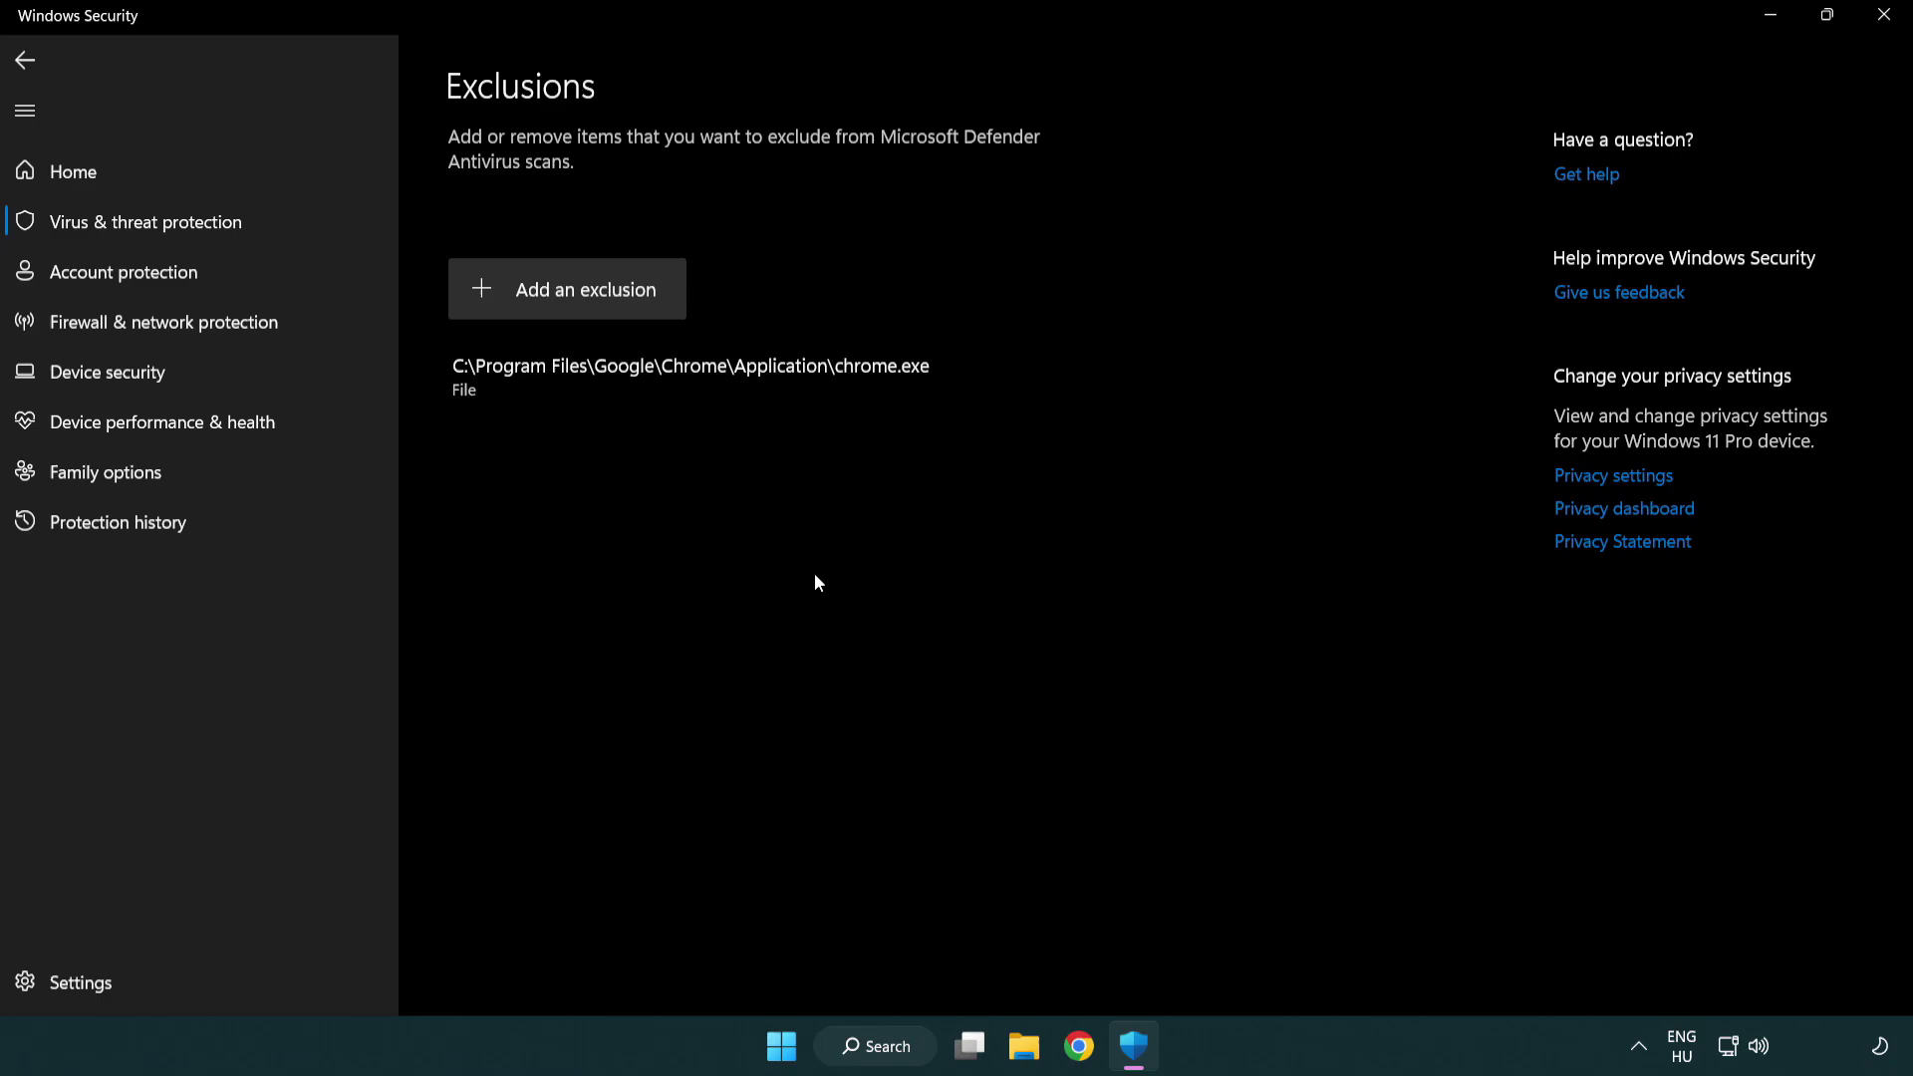
{"action": "left_click", "coordinate": [1883, 16]}
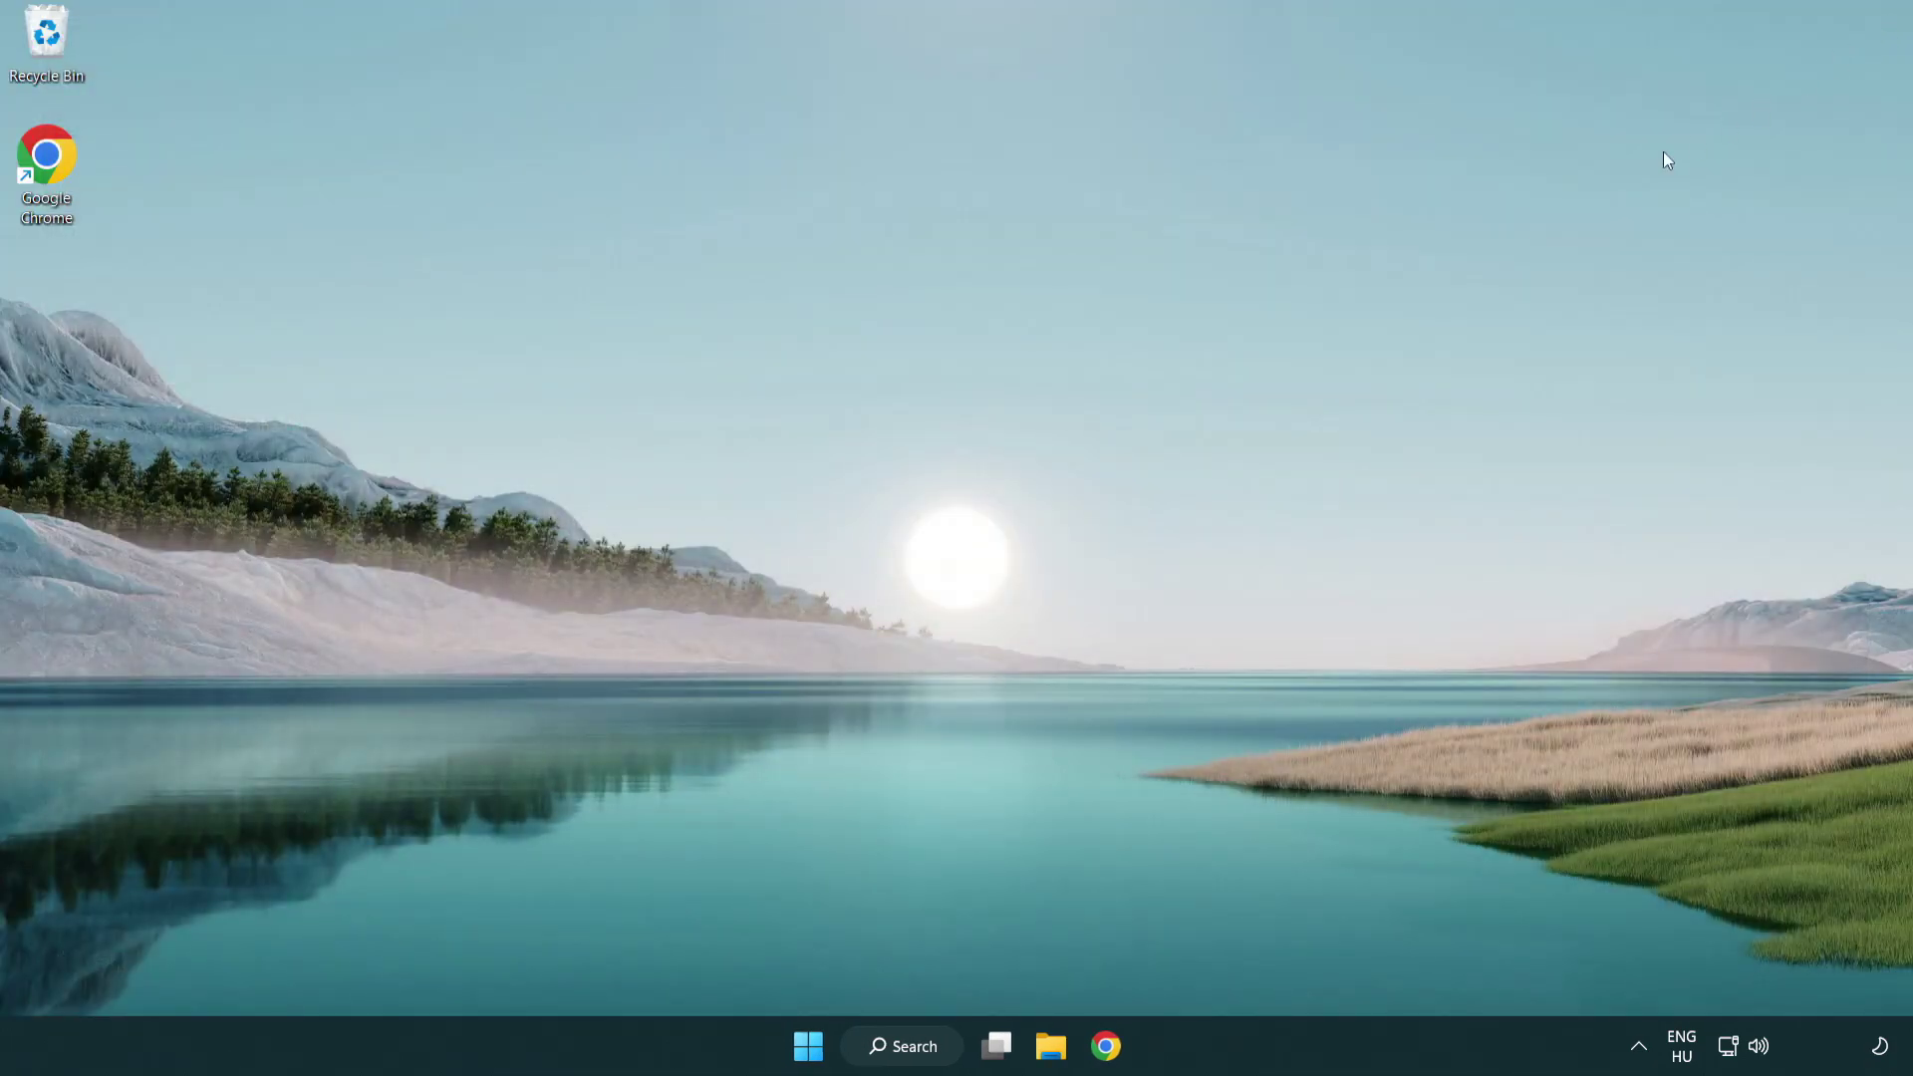
Step: Bring up the Start menu's power options listing Sleep, Shut down and Restart
{"action": "left_click", "coordinate": [808, 1046]}
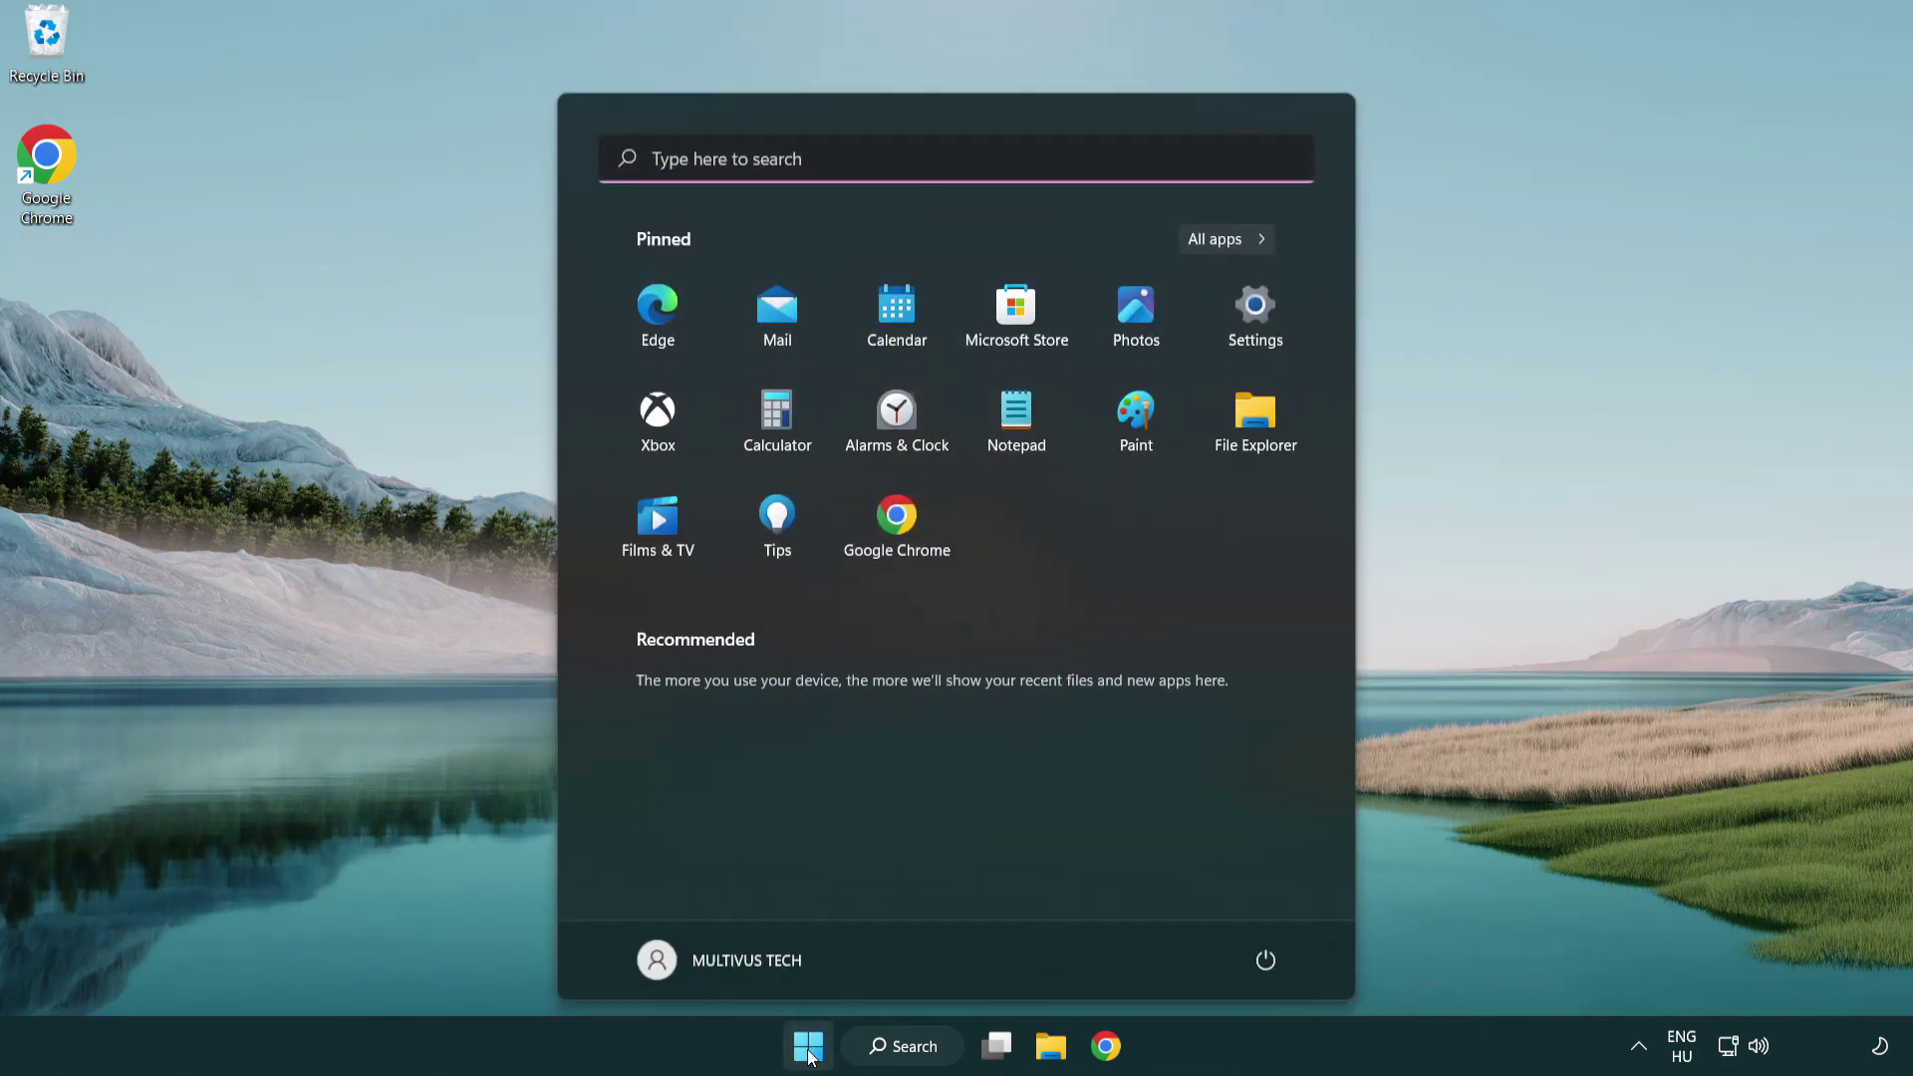
{"action": "left_click", "coordinate": [1267, 960]}
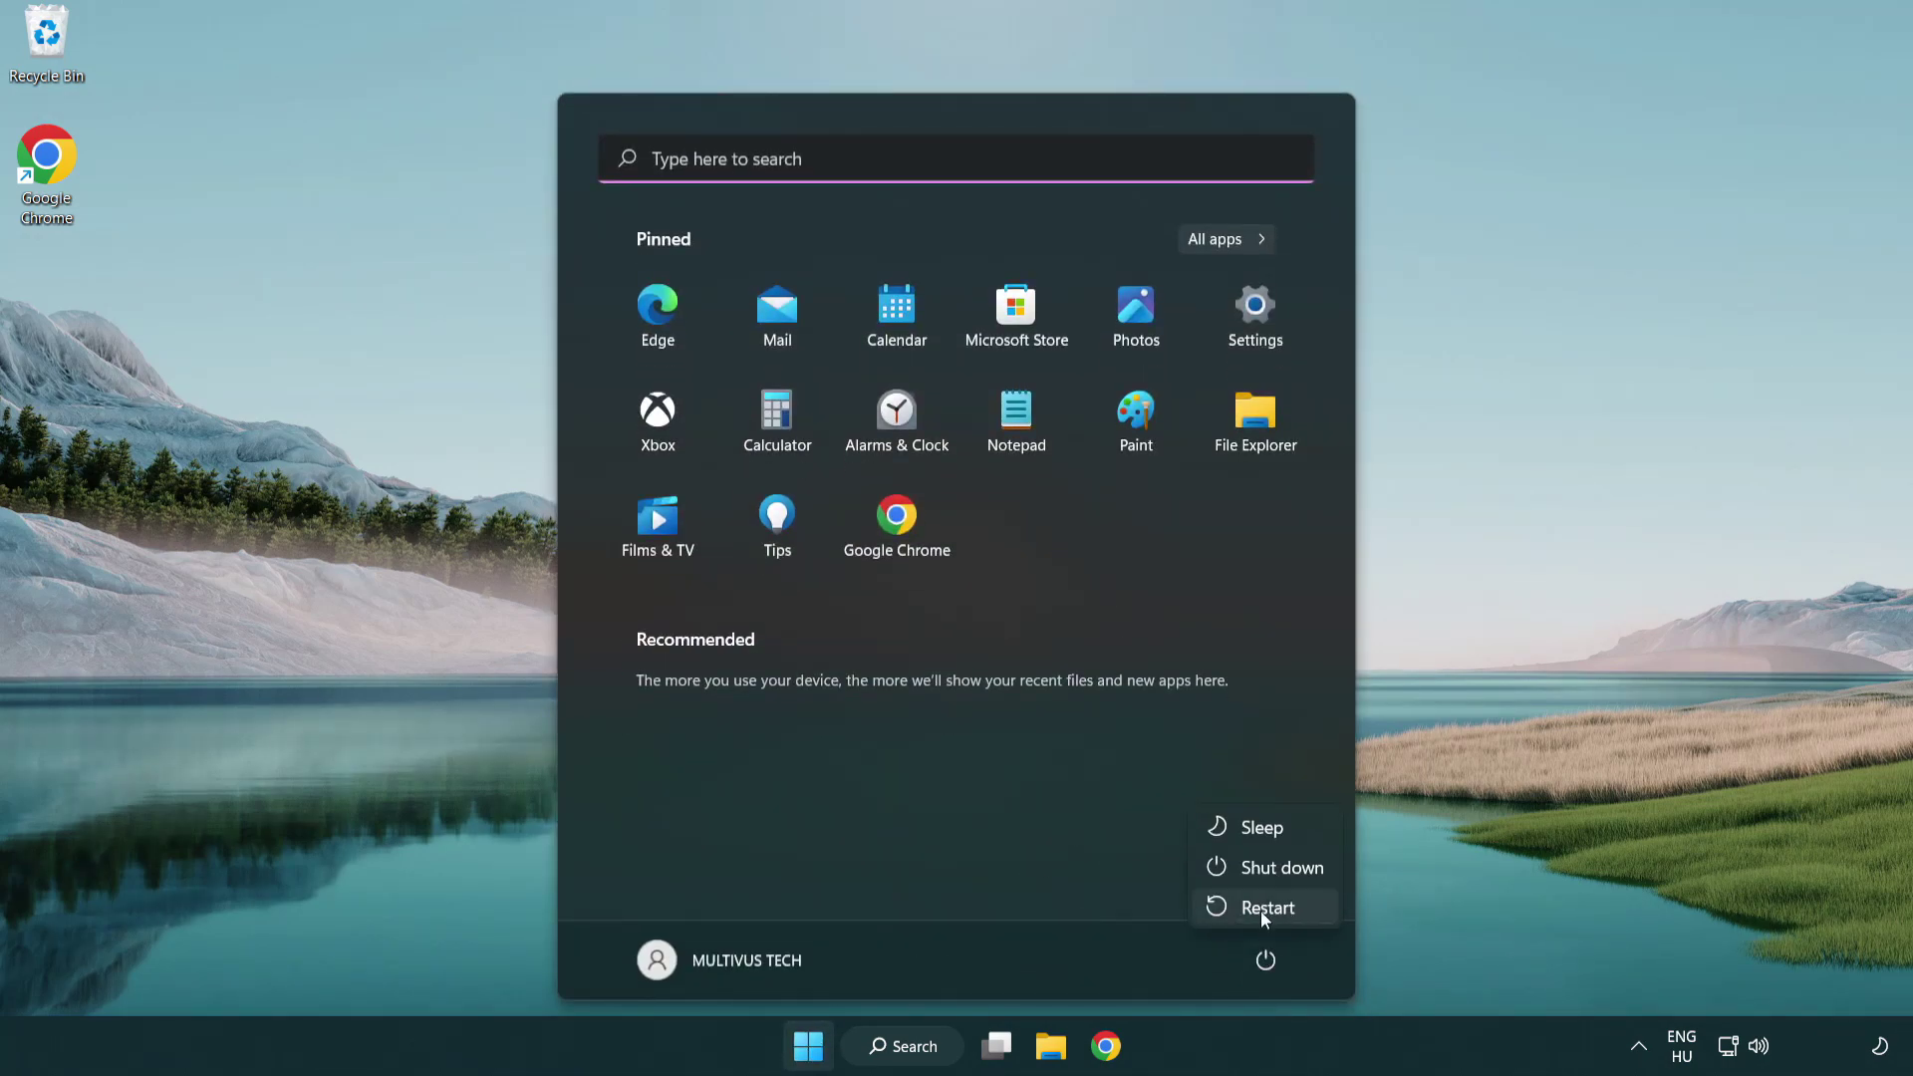